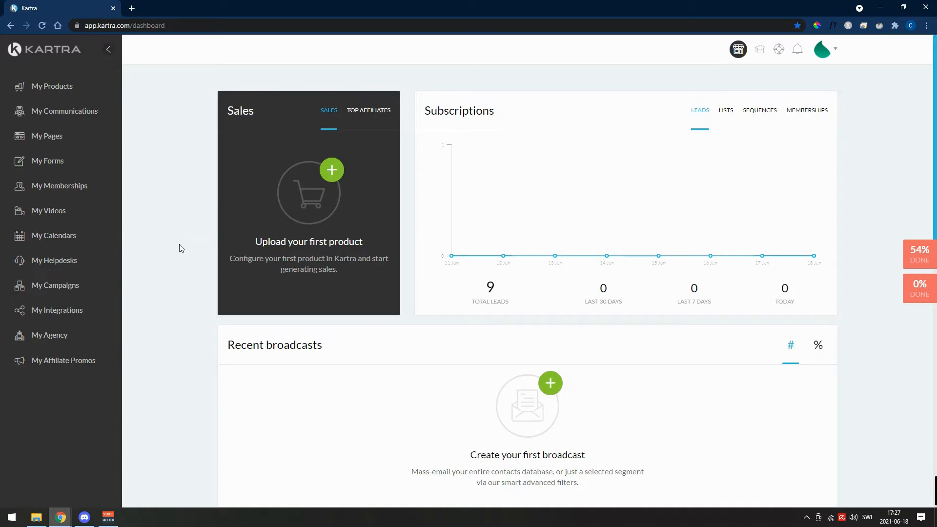
- Look over the dashboard, then the communications section's leads list and its communications and analytics options
scroll(180, 244, down, 8)
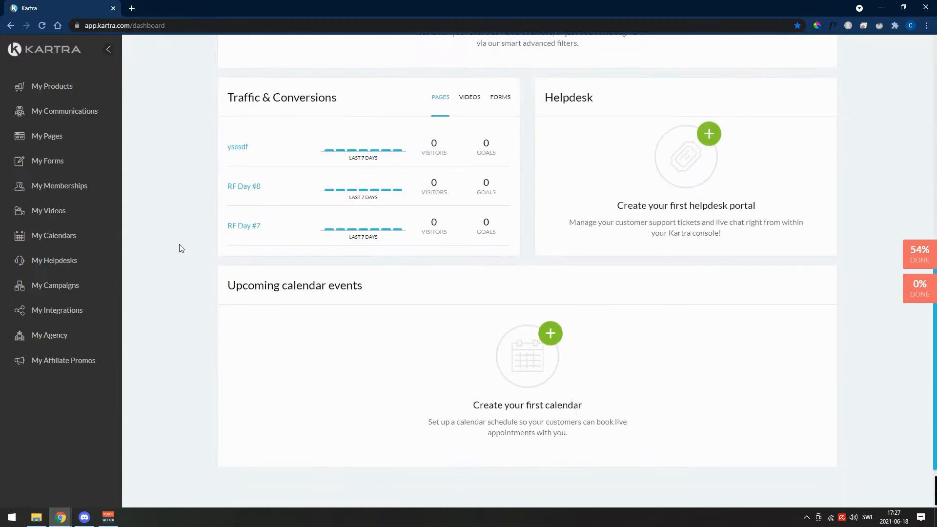
scroll(179, 243, up, 8)
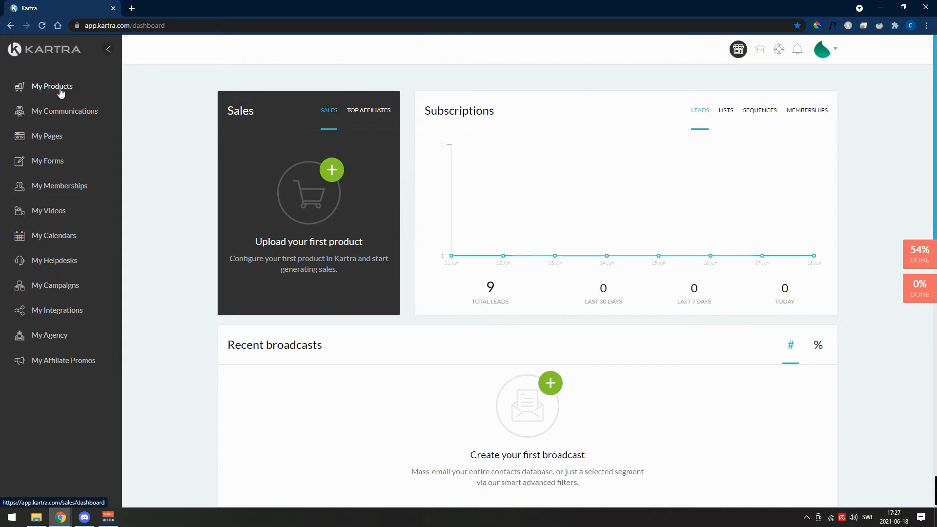
click(79, 116)
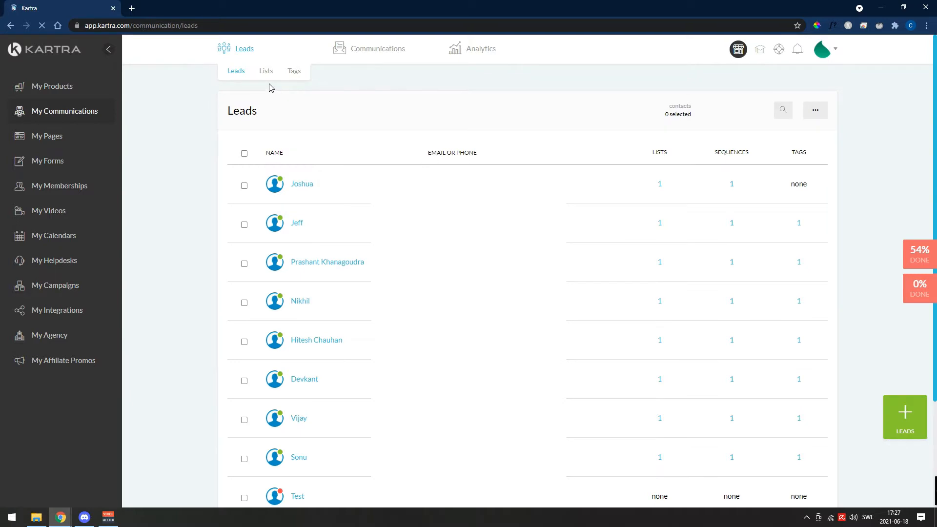
mouse_move(389, 55)
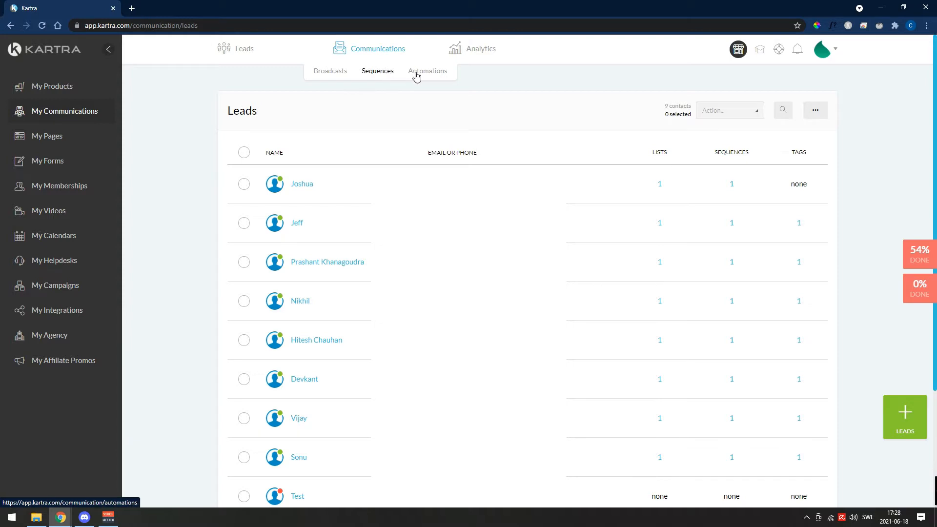
mouse_move(487, 46)
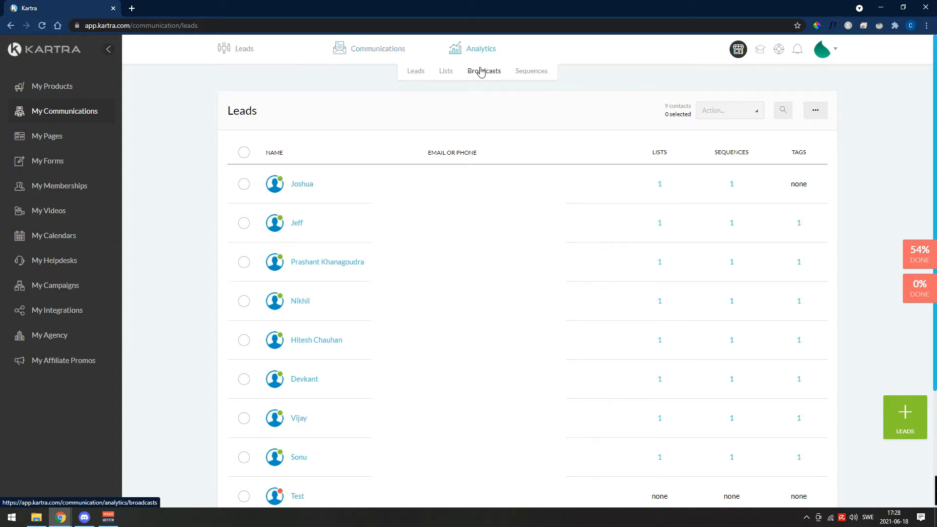
- View the existing pages, the subscription forms and the memberships section
click(60, 140)
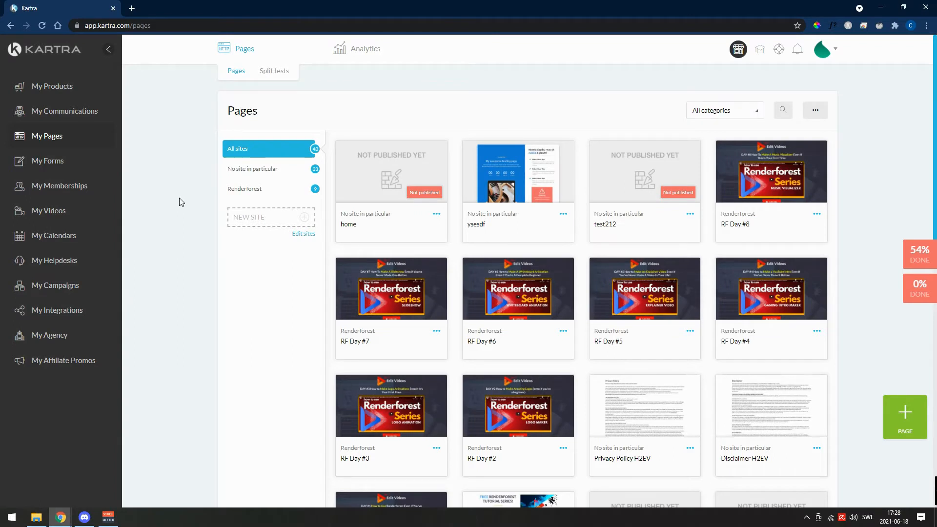
click(47, 161)
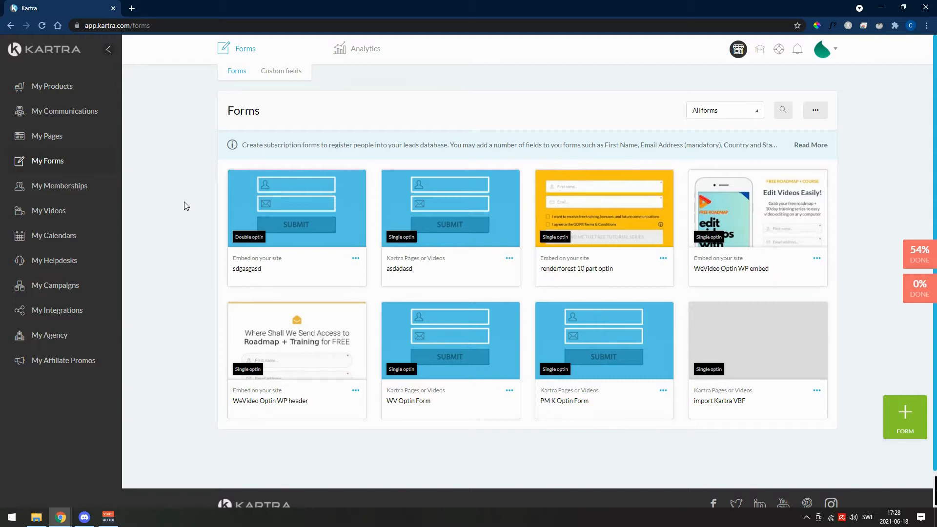
click(70, 187)
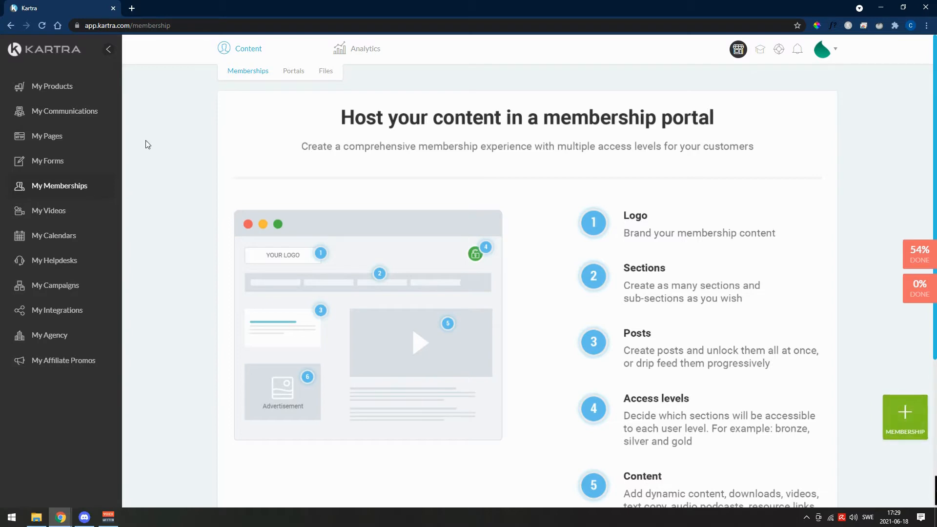
- Start creating a new page from the pages section and look over the template categories
click(46, 136)
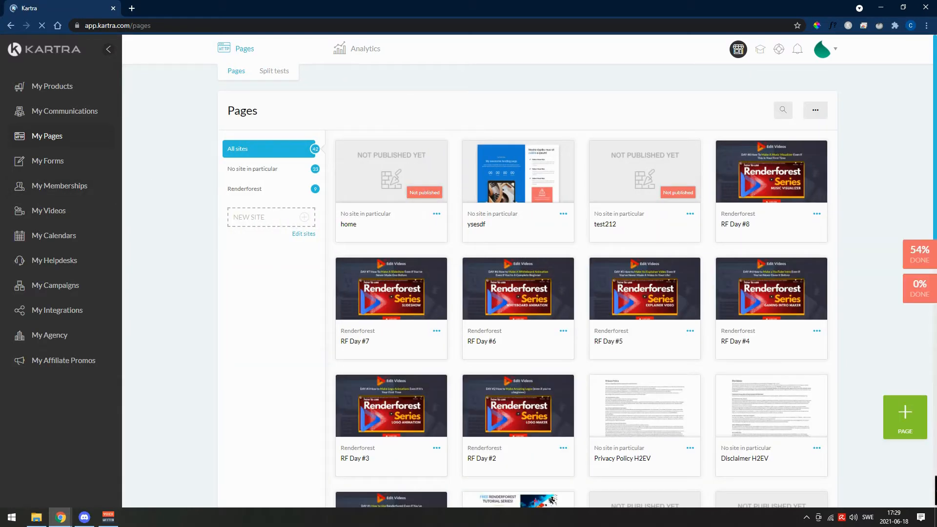
click(903, 412)
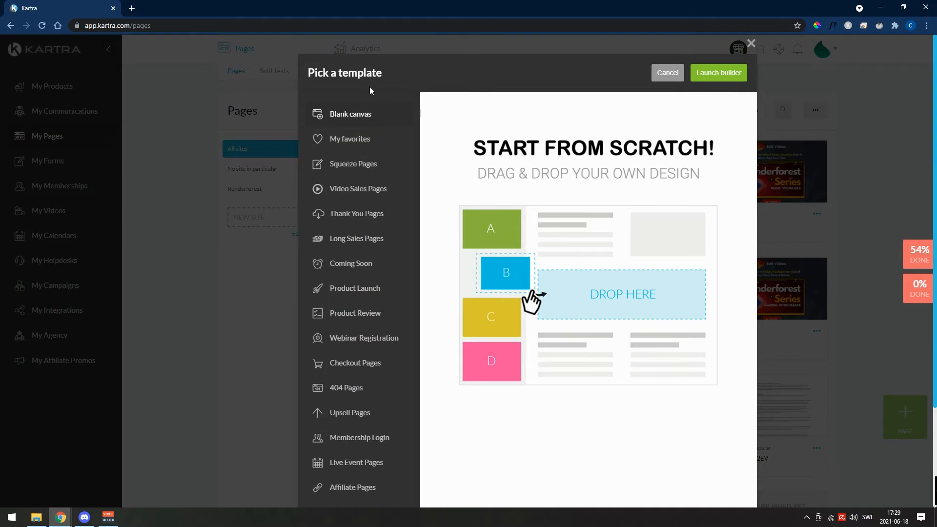
scroll(353, 247, down, 3)
scroll(376, 434, up, 3)
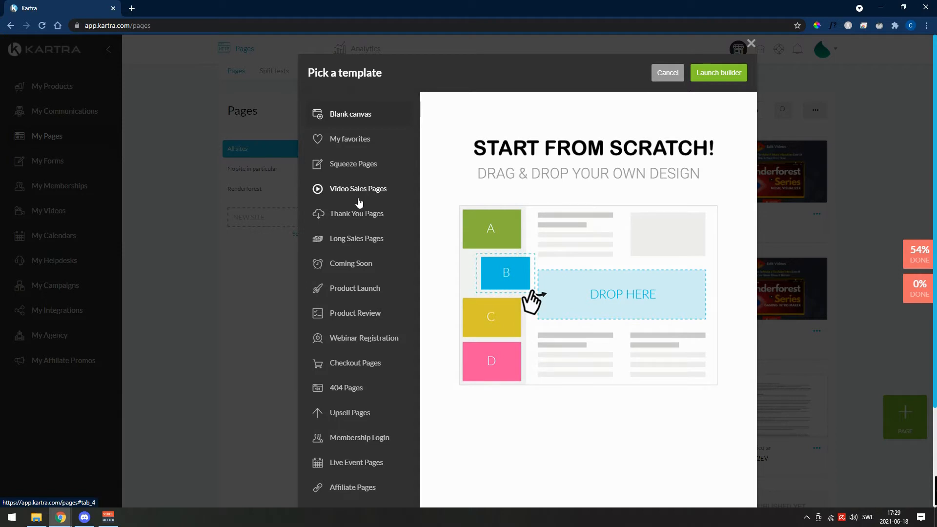
- Browse the squeeze page templates offered for the new page
click(360, 163)
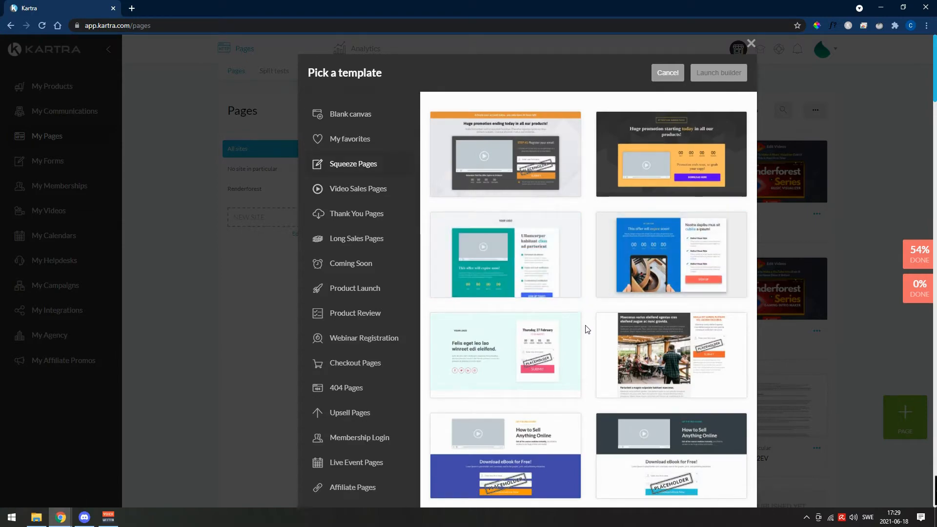
scroll(587, 333, down, 15)
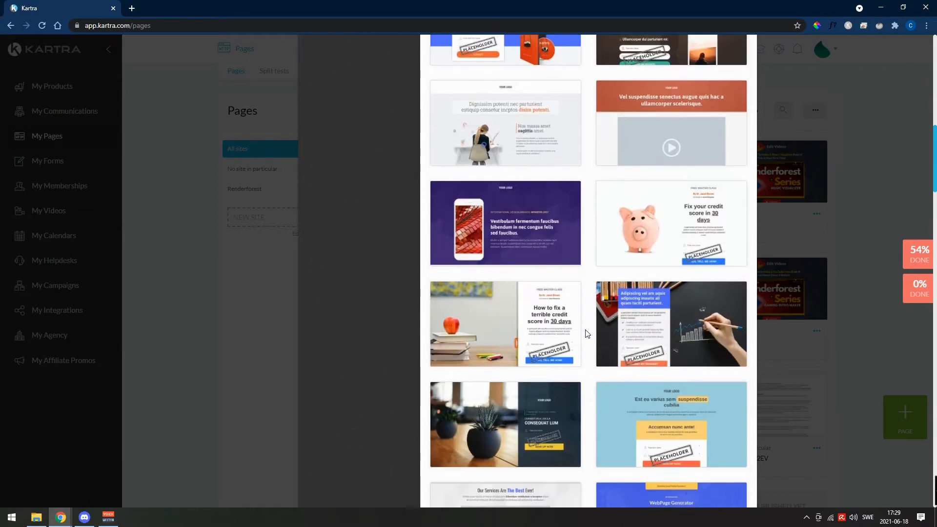
scroll(587, 334, down, 15)
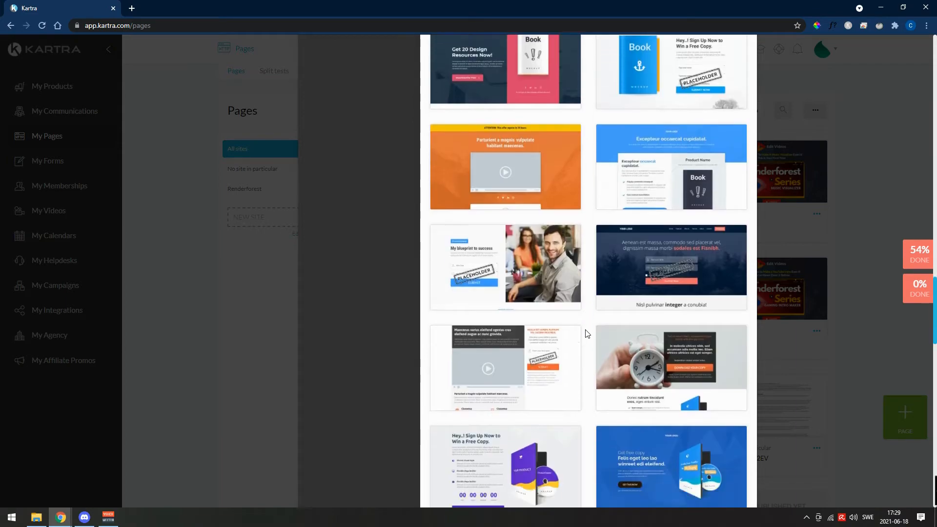
scroll(587, 334, down, 8)
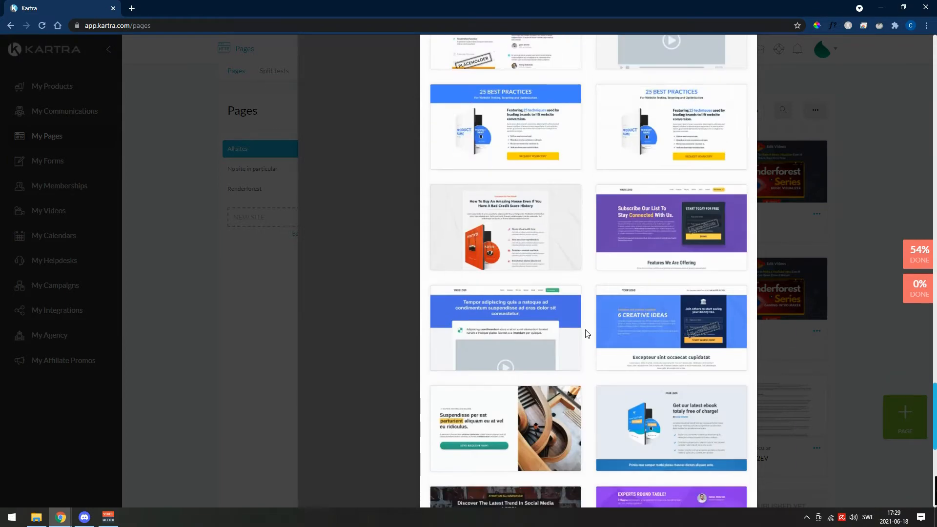
scroll(587, 334, down, 9)
scroll(587, 334, up, 10)
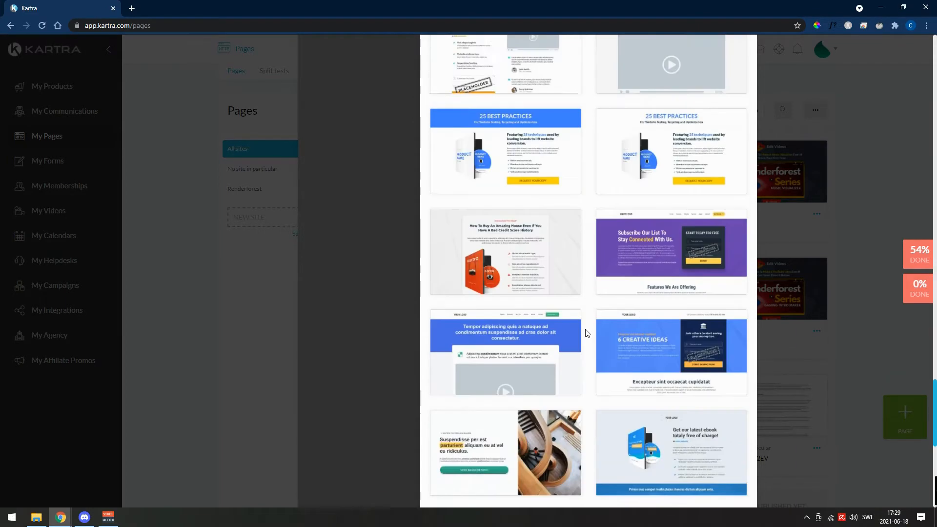
scroll(587, 334, up, 10)
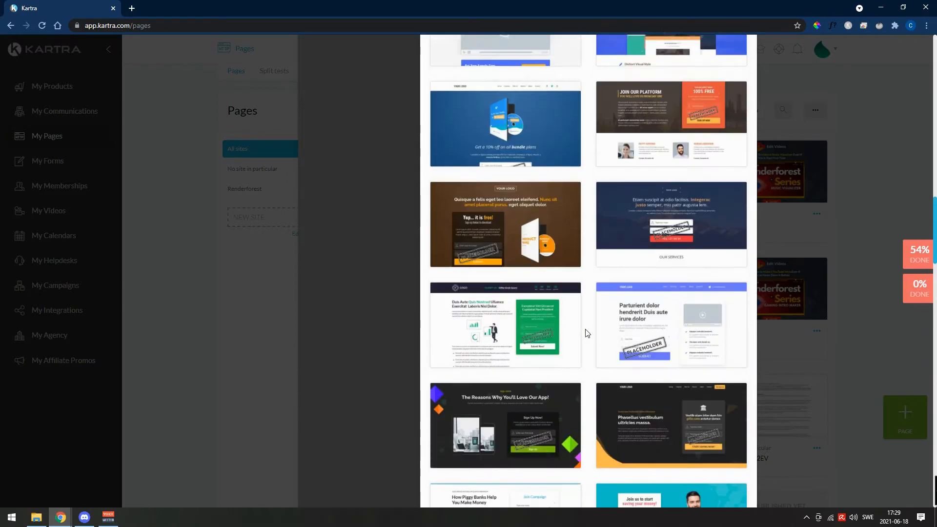
scroll(587, 334, up, 10)
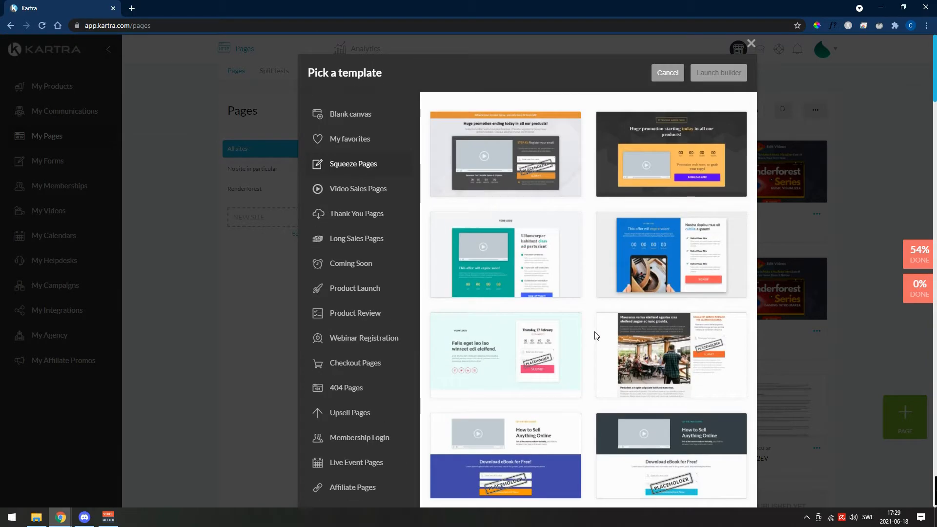
- View the Video Sales Pages and Personal Branding template categories
click(367, 189)
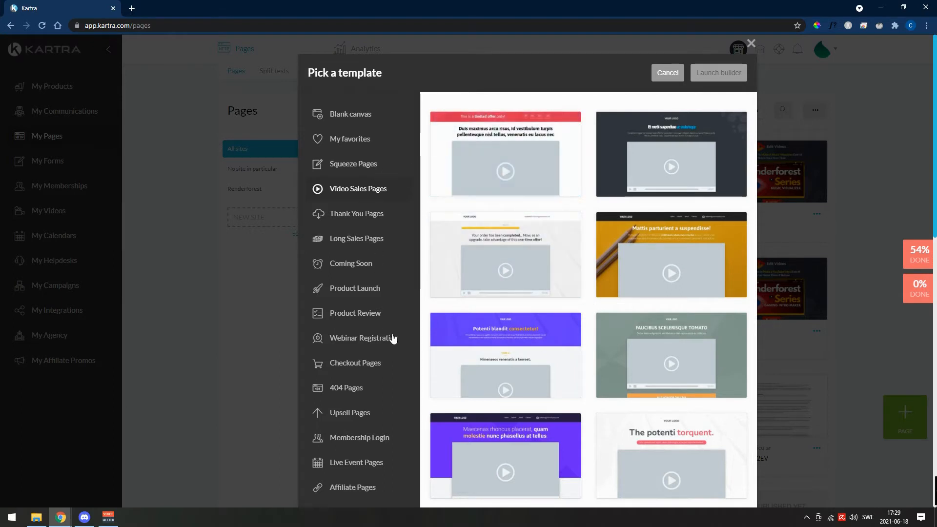
scroll(328, 257, down, 4)
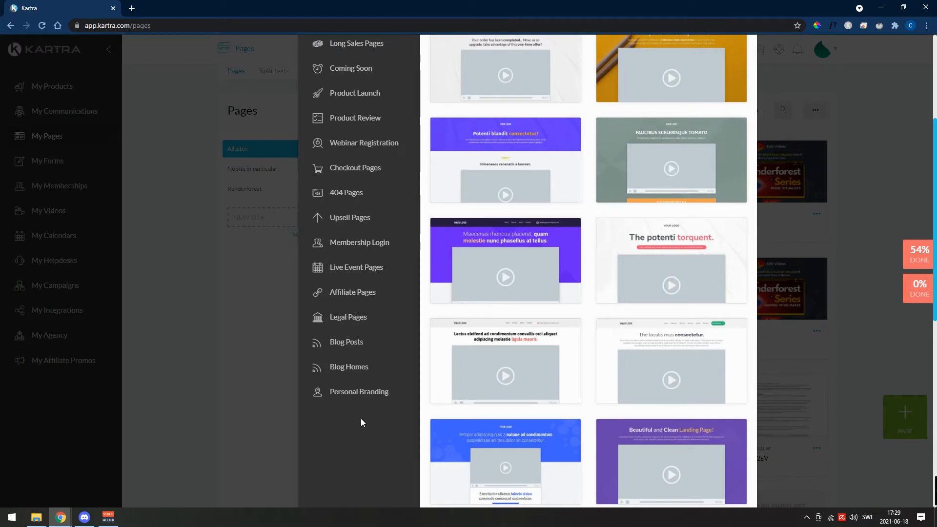
click(377, 393)
scroll(581, 410, up, 5)
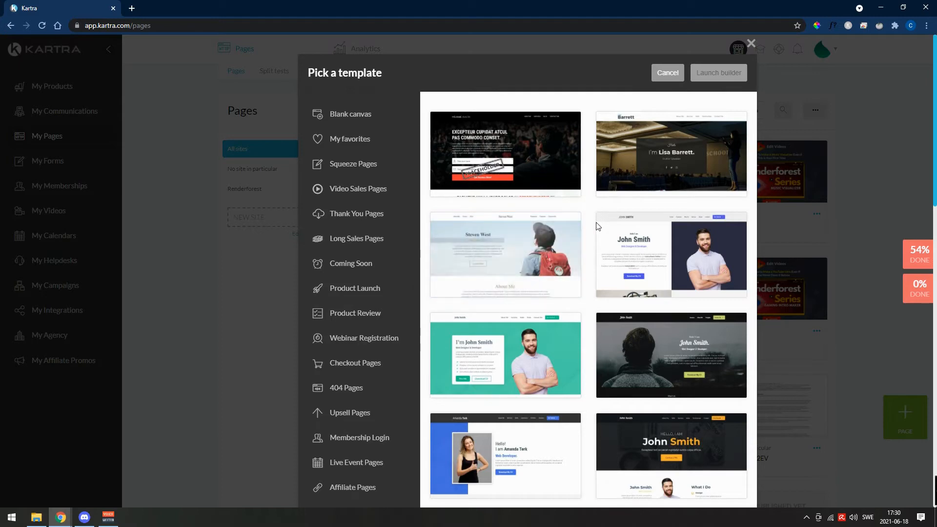
- Preview the web designer personal branding template with the dark-blue portrait and examine its full layout
mouse_move(717, 228)
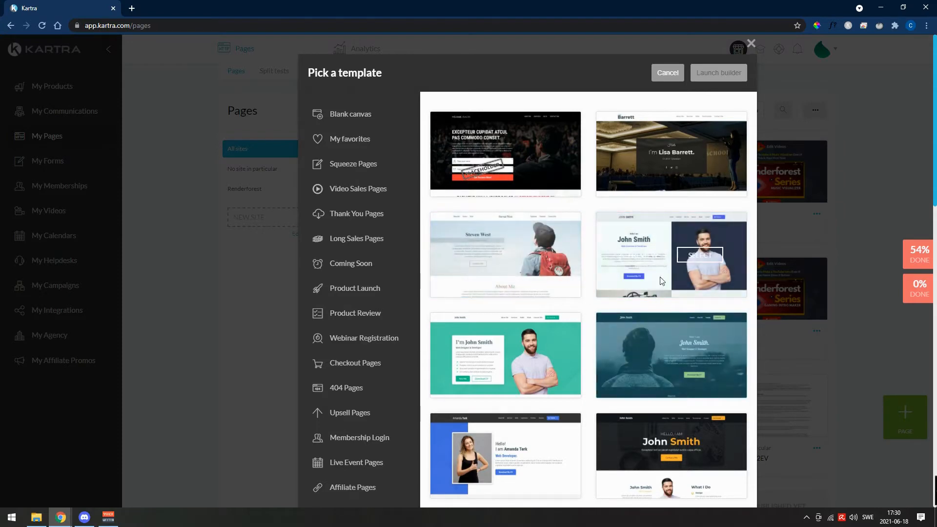
click(641, 260)
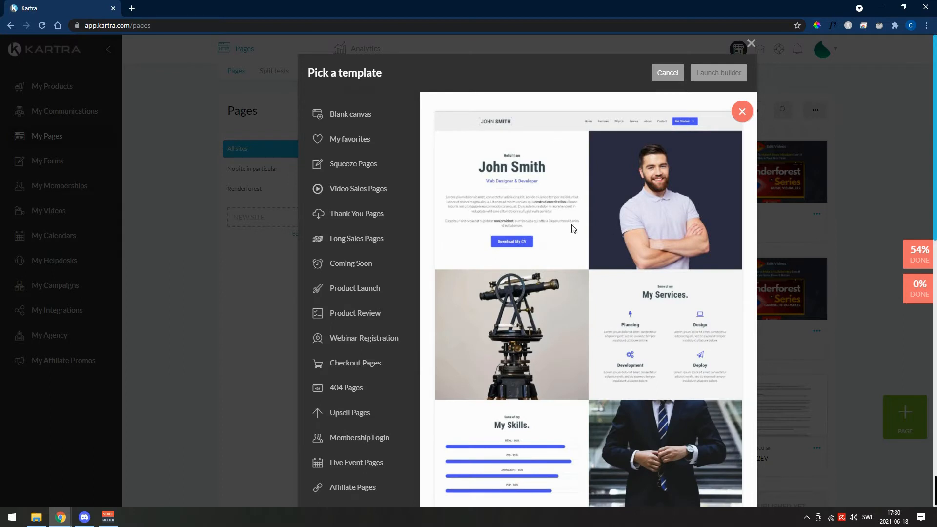
scroll(550, 211, down, 5)
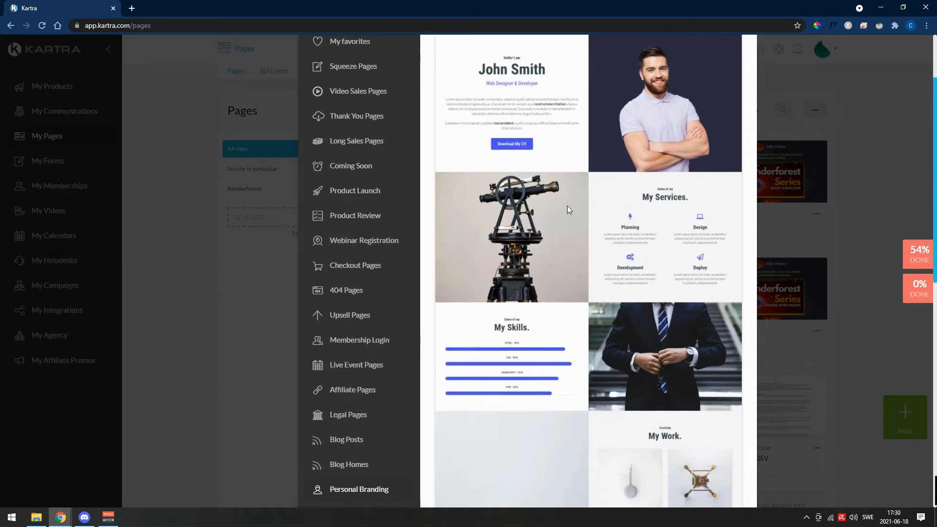
scroll(603, 275, down, 8)
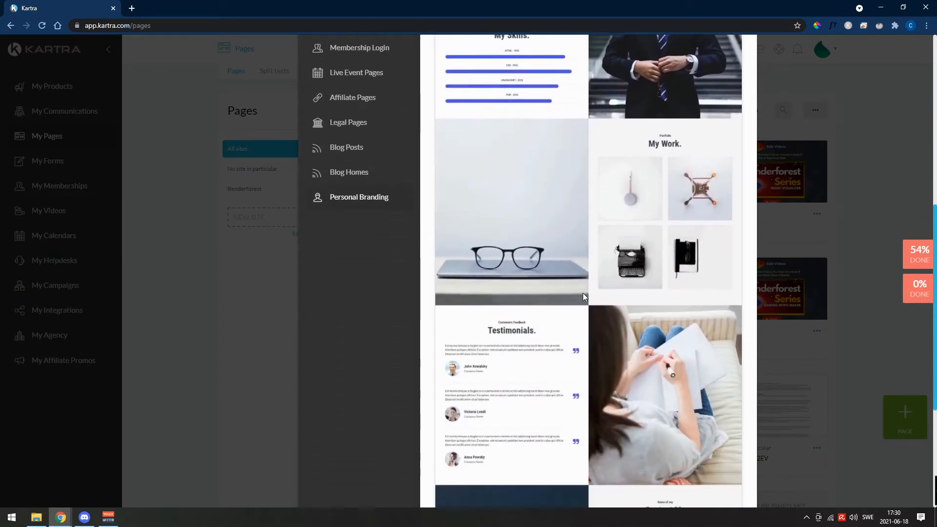
scroll(583, 295, up, 12)
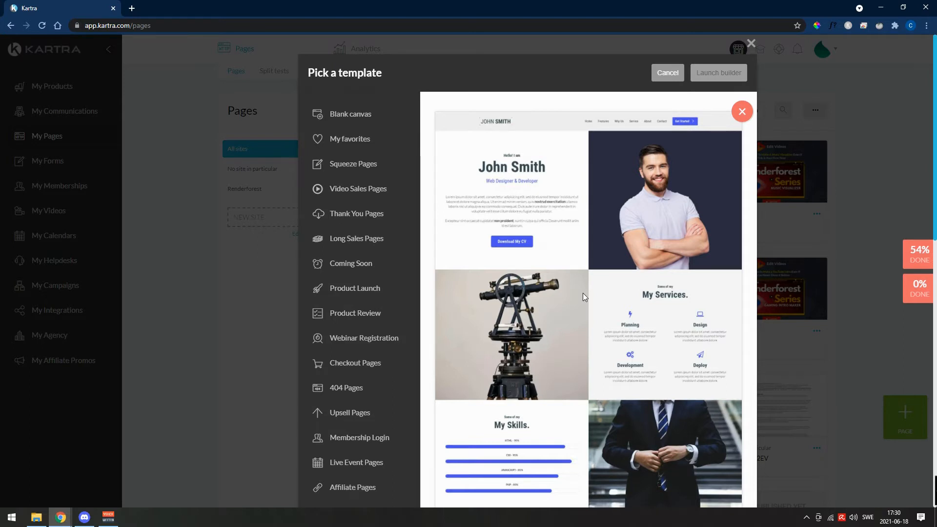
- Choose the squeeze page template with the blue book and the "Sign Up Now to Win a Free Copy" heading
click(364, 163)
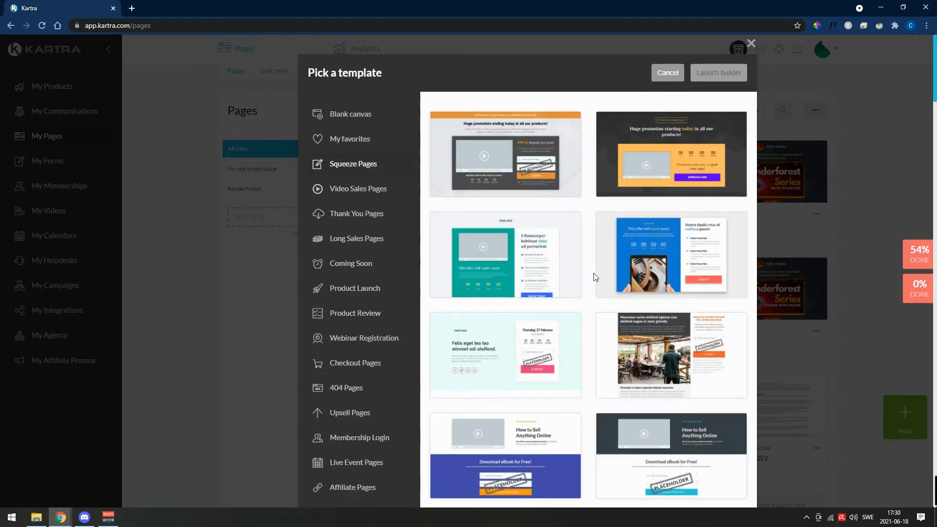
scroll(594, 275, down, 1)
scroll(594, 277, down, 9)
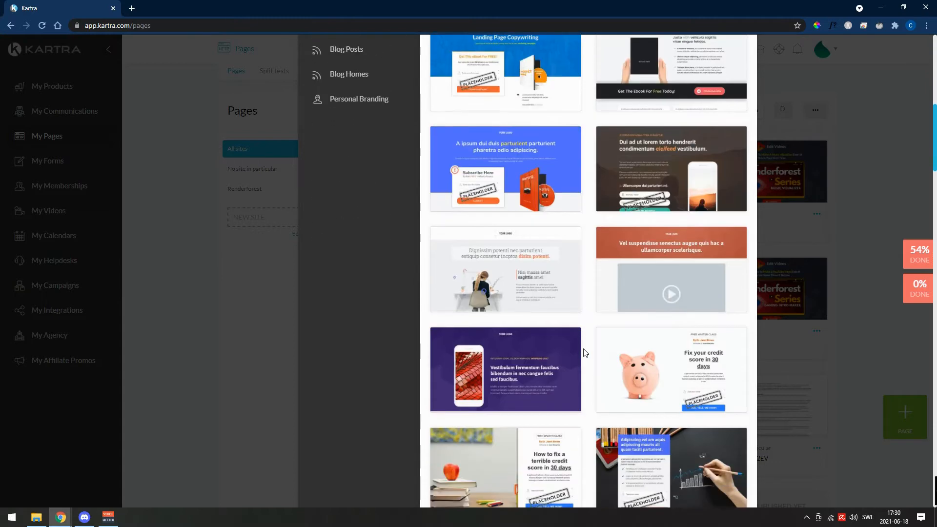
scroll(585, 353, down, 6)
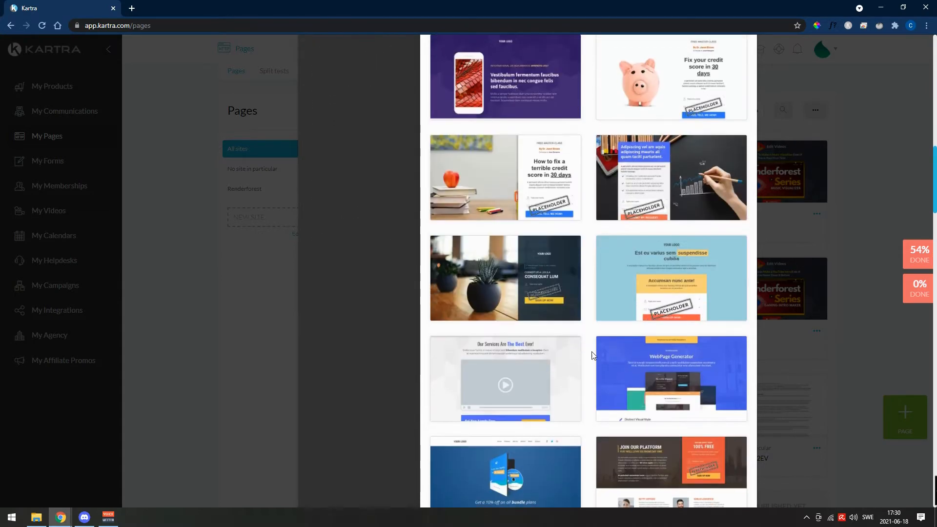
scroll(593, 355, down, 7)
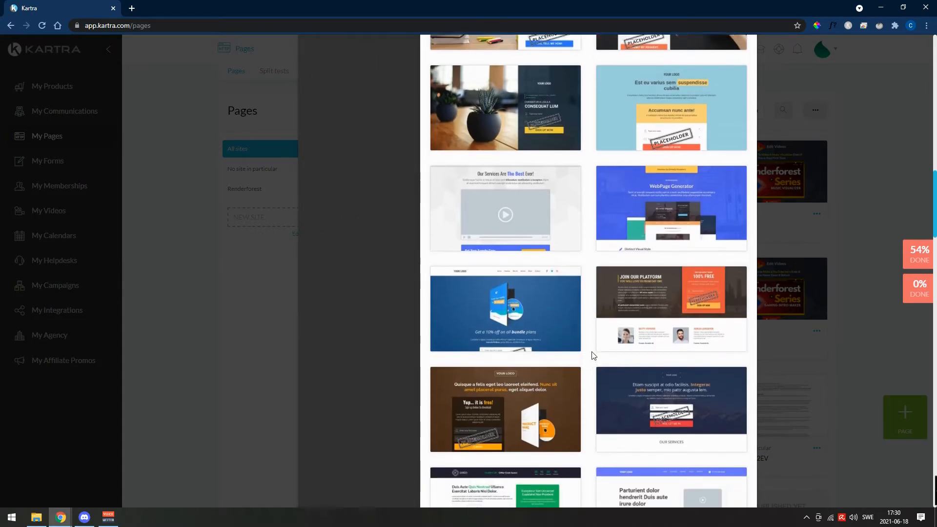
scroll(593, 356, down, 3)
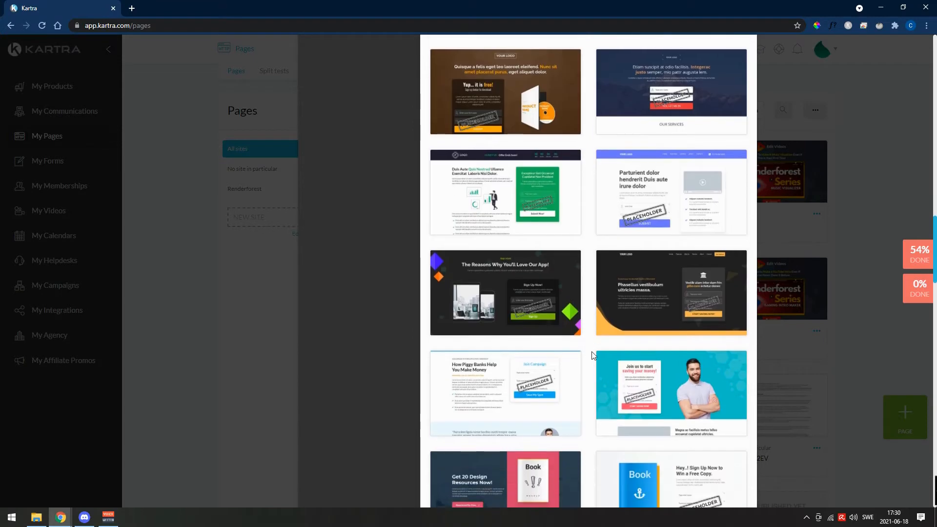
scroll(593, 355, down, 3)
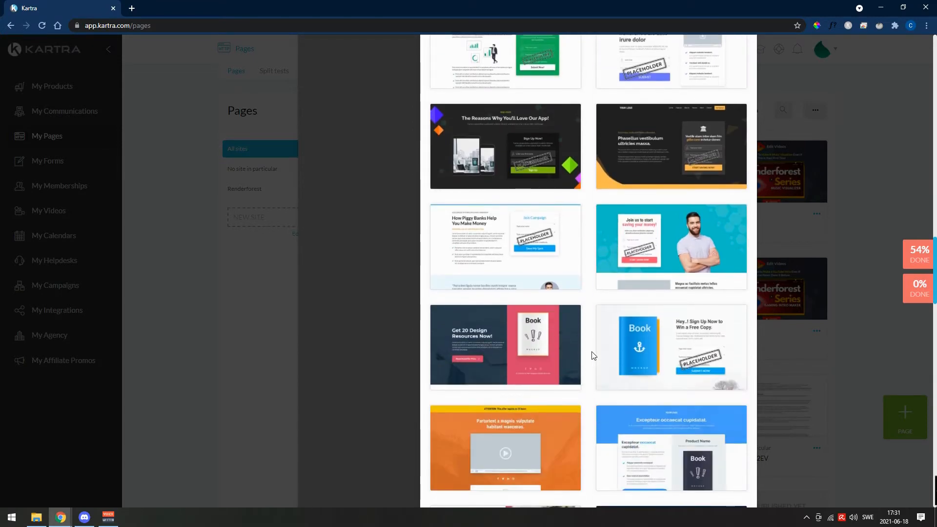
scroll(593, 355, down, 1)
mouse_move(643, 302)
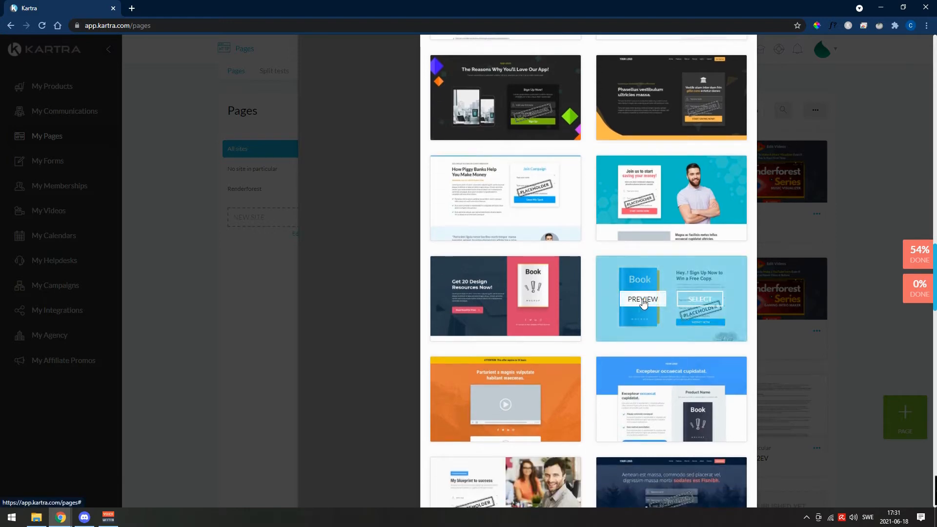
click(703, 298)
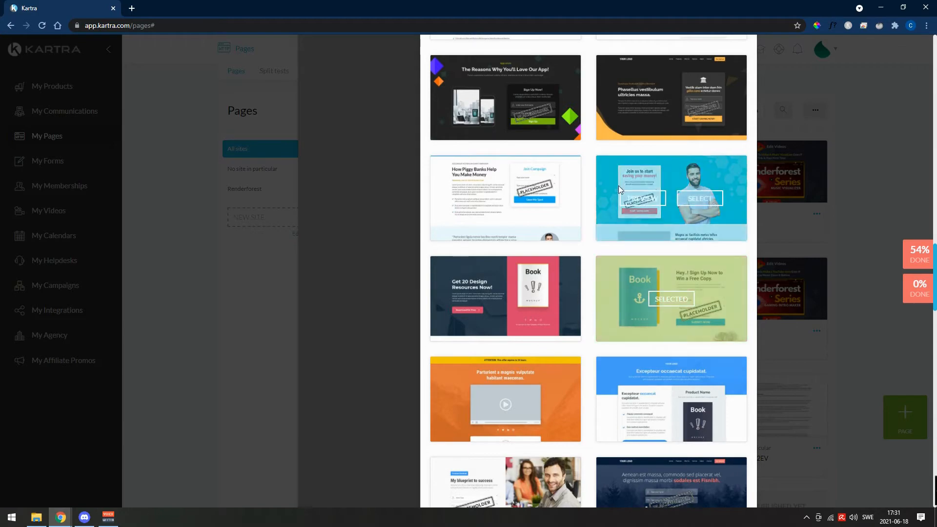
scroll(619, 190, up, 15)
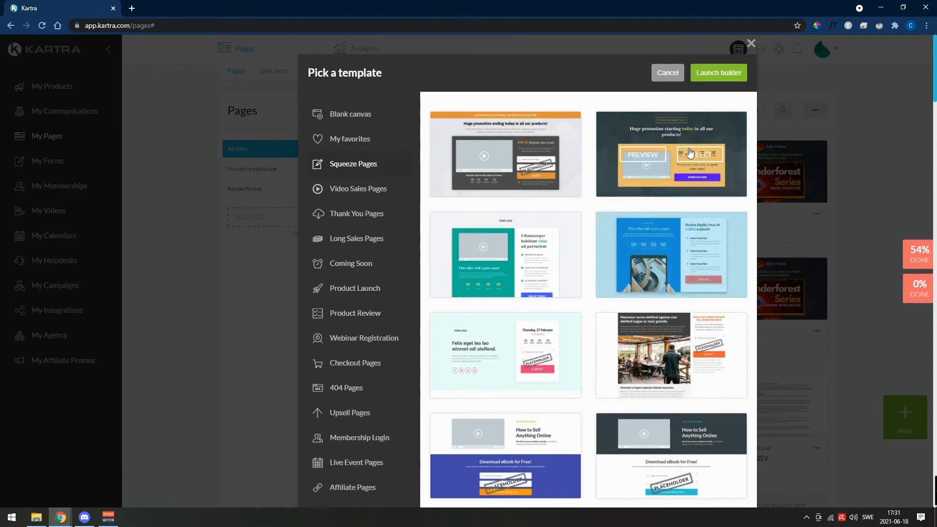
- Launch the page builder and fill in the new page as "<sdgdsgsd" with "No category in particular" and "No site in particular"
click(718, 73)
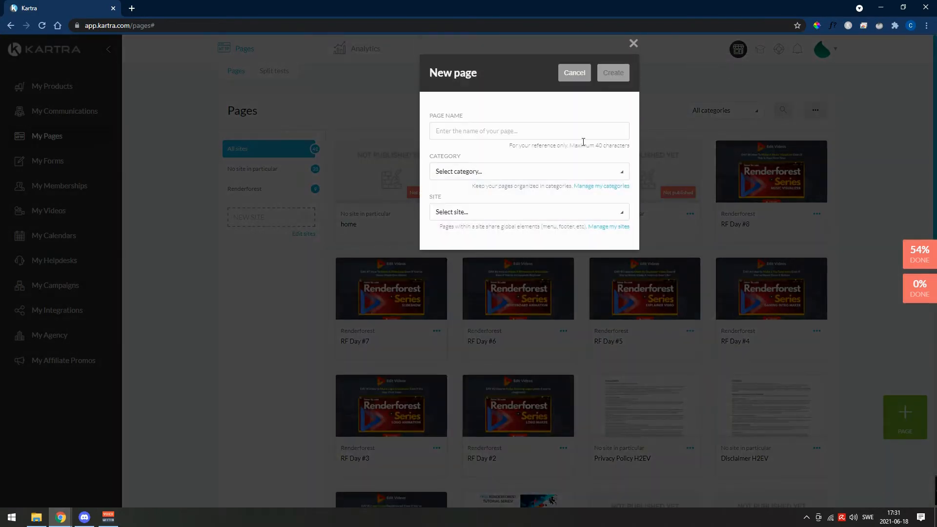
click(551, 133)
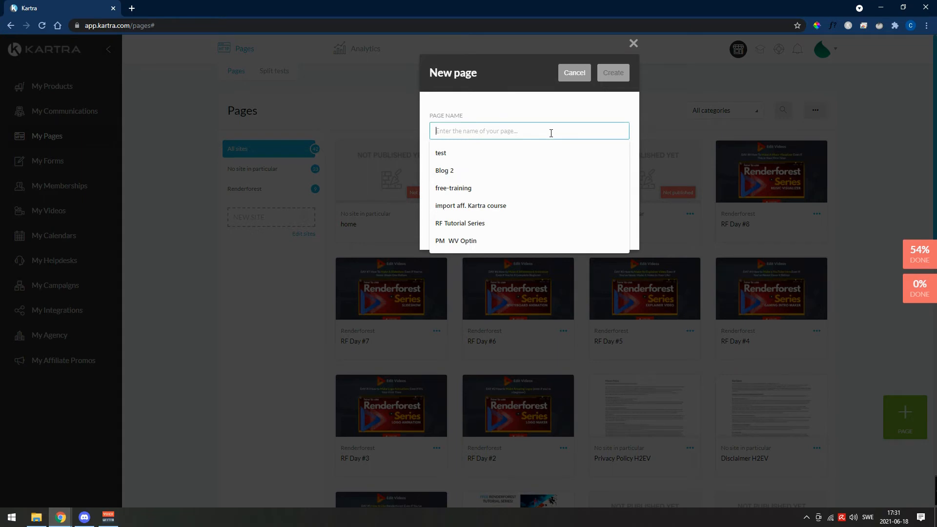
text(<sdgdsgsd)
click(525, 173)
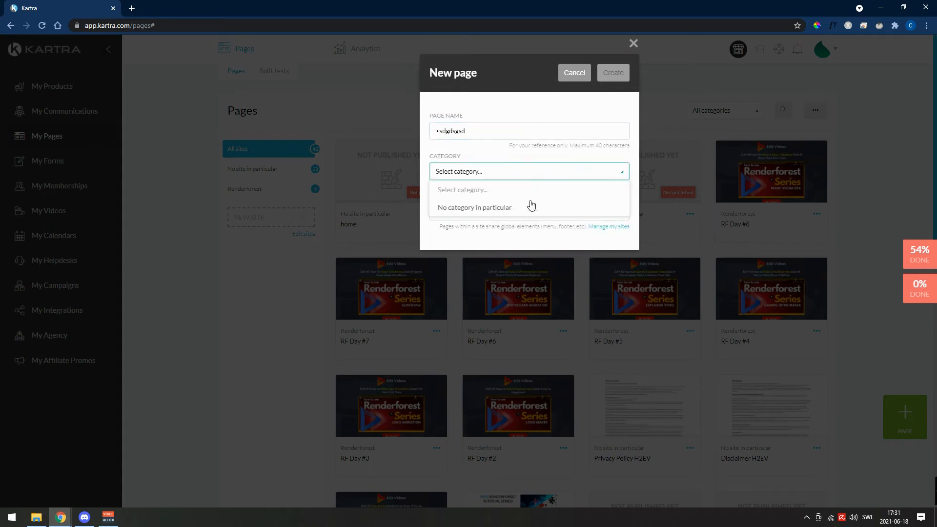
click(523, 210)
click(506, 212)
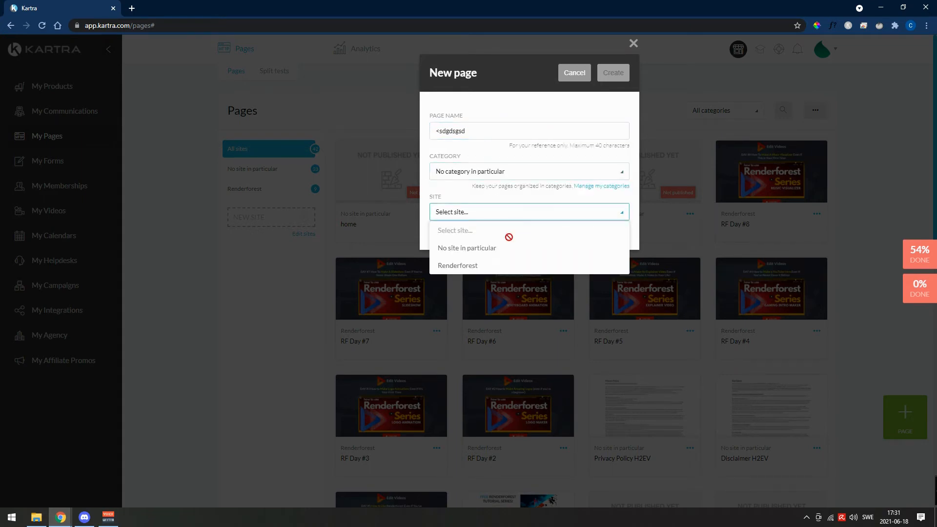
click(491, 249)
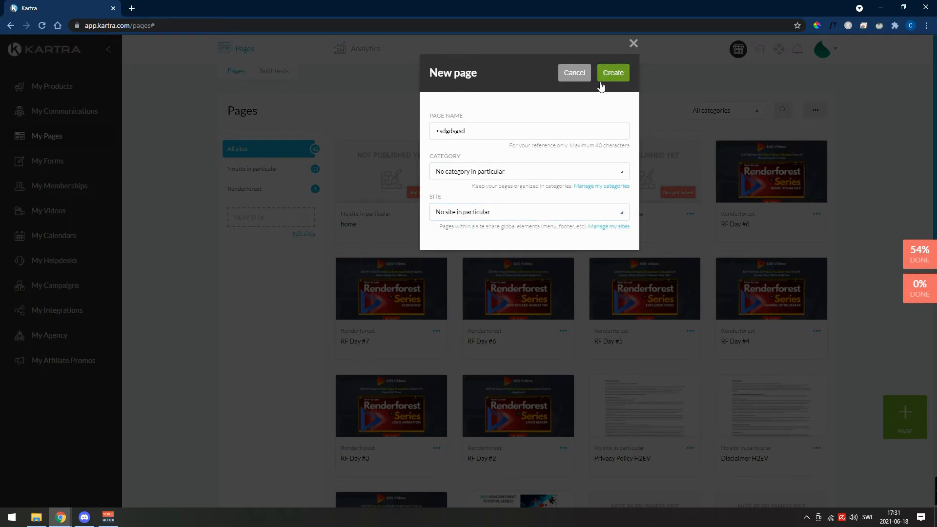
- Change the new page's name to "My landing page for amazon" and create the page
drag(479, 131, 420, 131)
text(My)
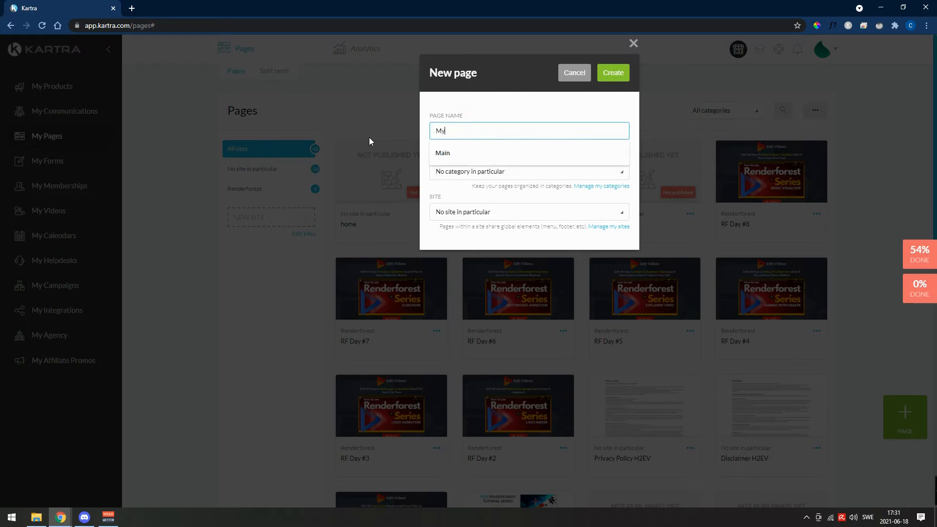
text( landing page for )
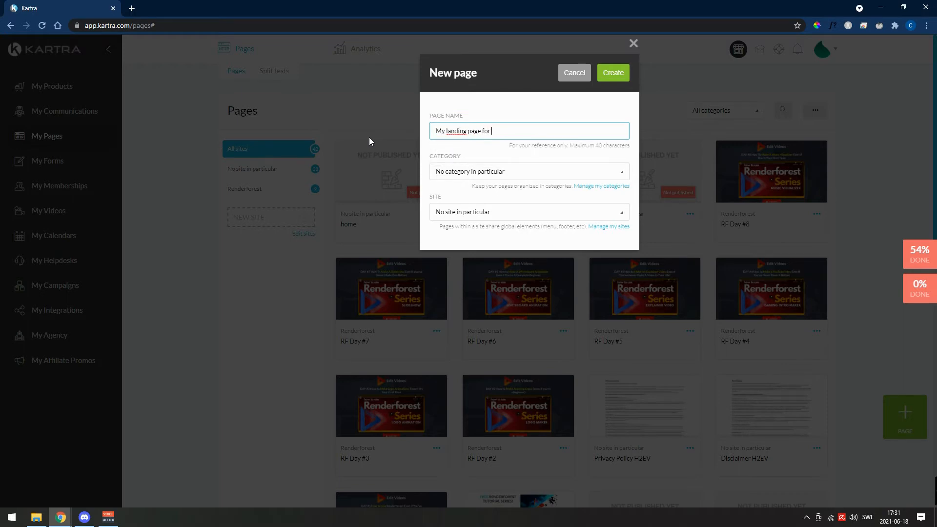
text(amazon)
click(625, 72)
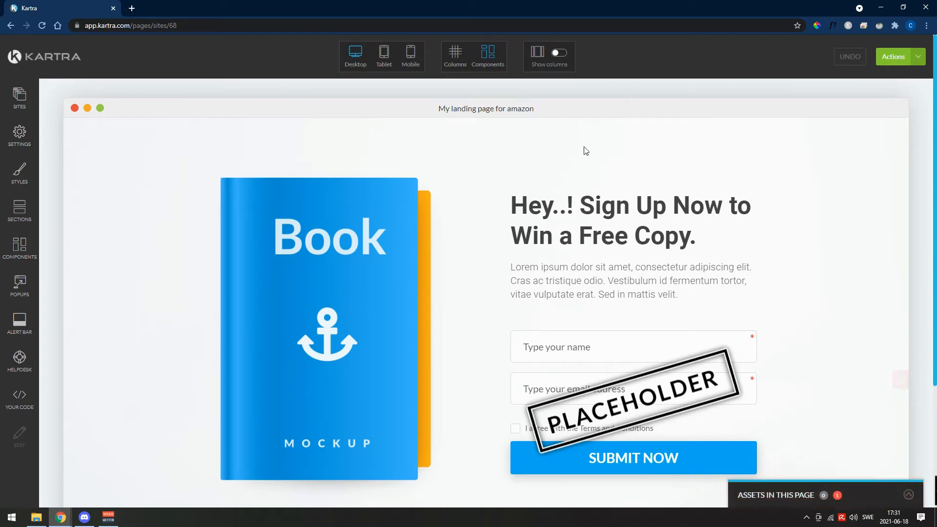
- Replace the page's blue book image with the yellow and grey "Your Best Funnel" book cover from the image library
scroll(415, 312, down, 3)
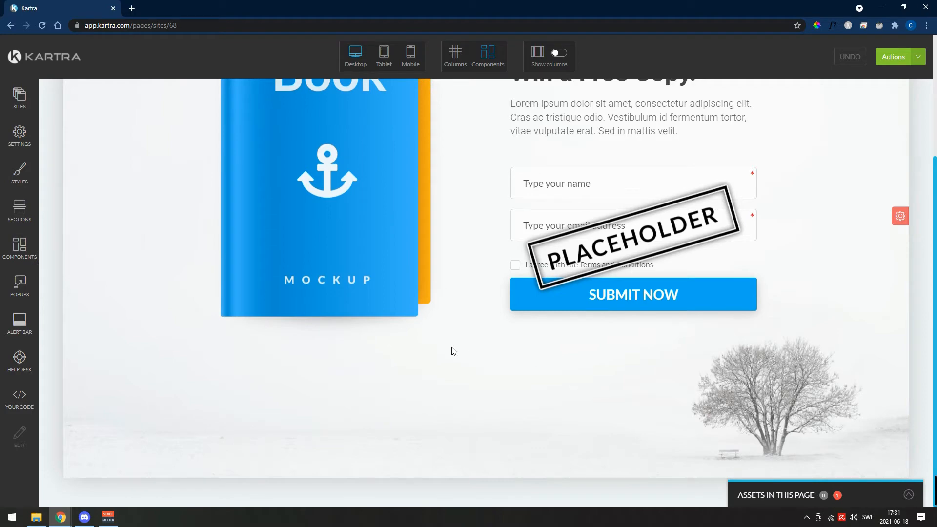
scroll(457, 360, up, 3)
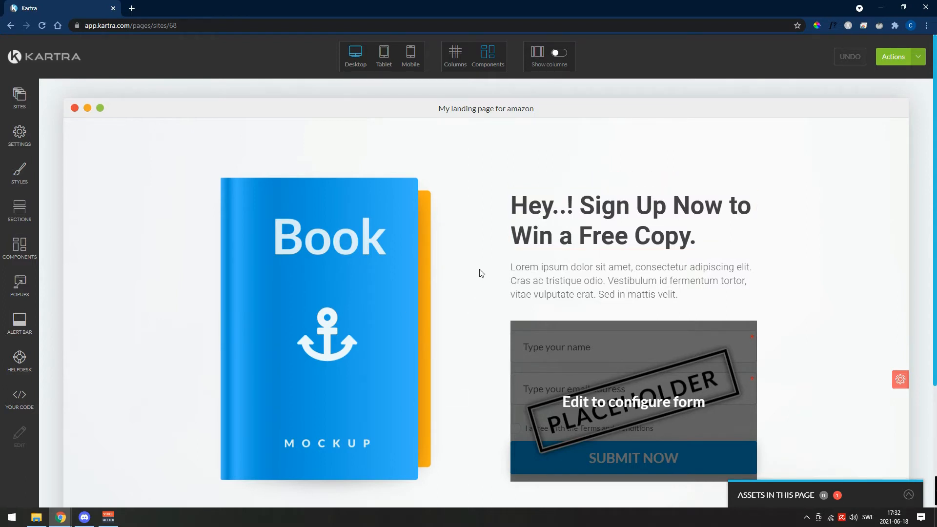
scroll(479, 287, down, 1)
scroll(468, 308, up, 1)
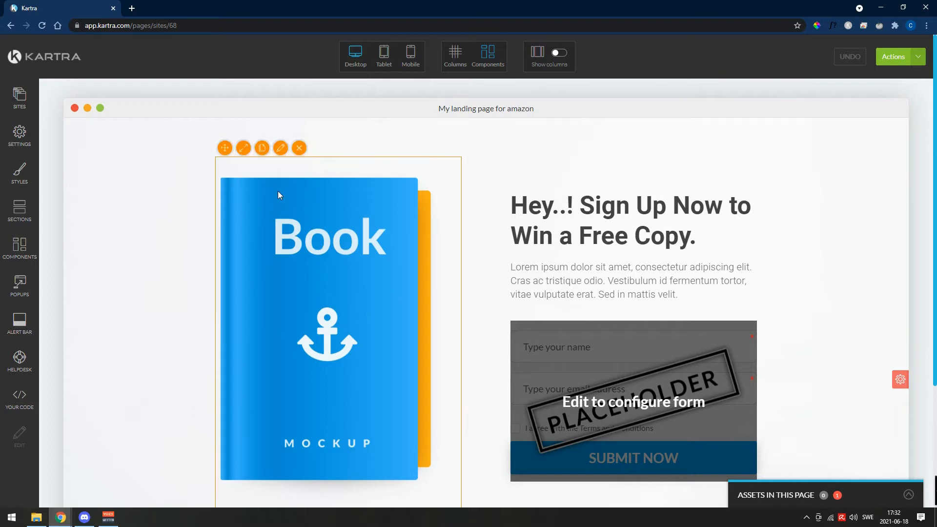
click(281, 148)
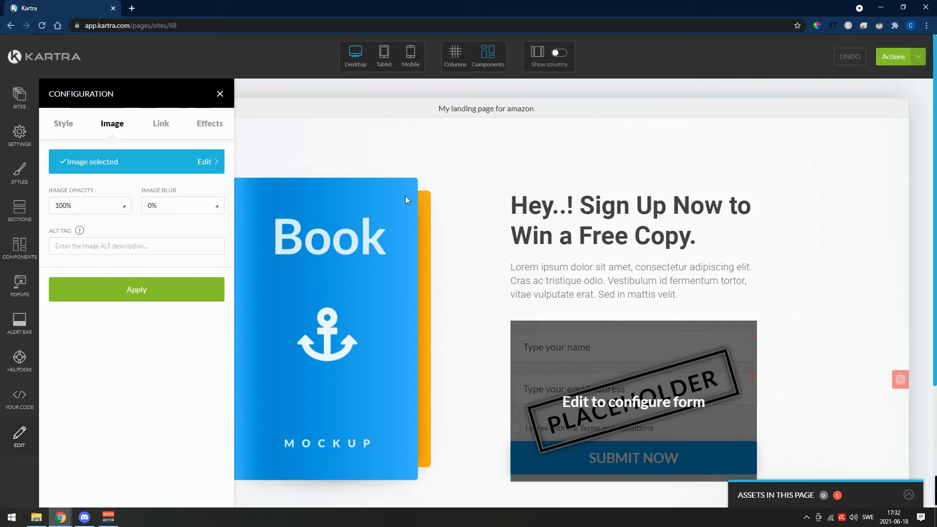
click(135, 162)
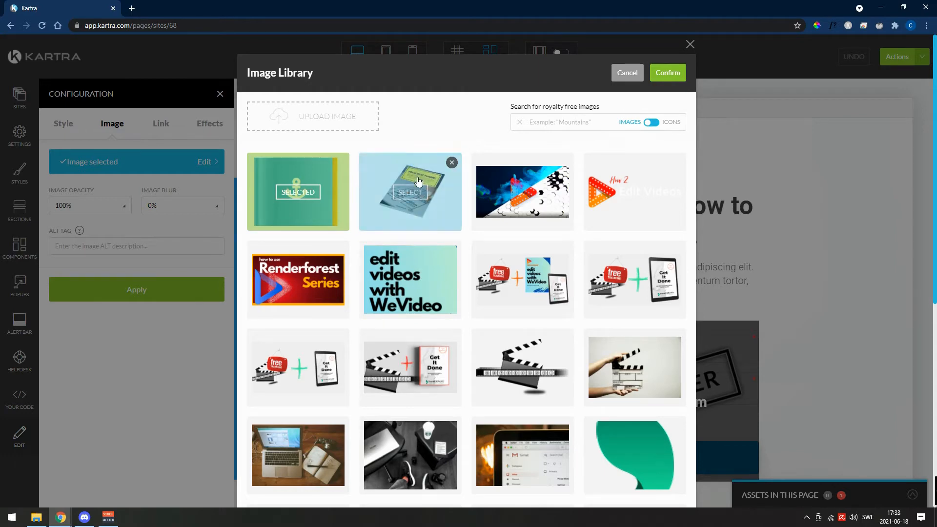
click(418, 182)
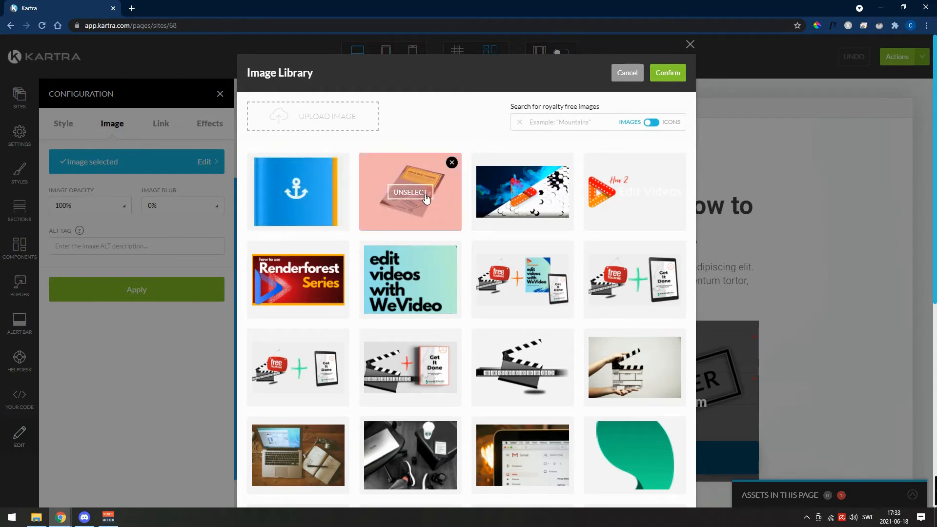
click(667, 73)
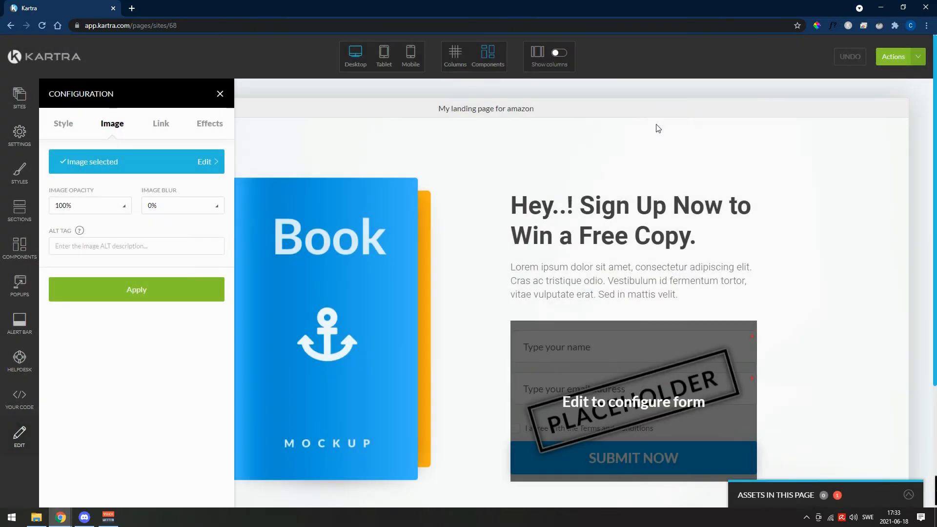
click(133, 295)
click(166, 296)
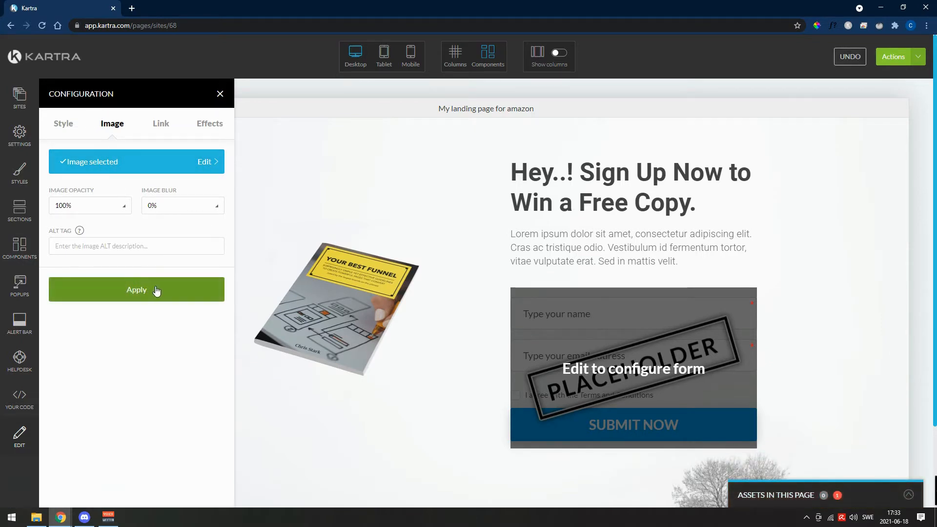
click(156, 291)
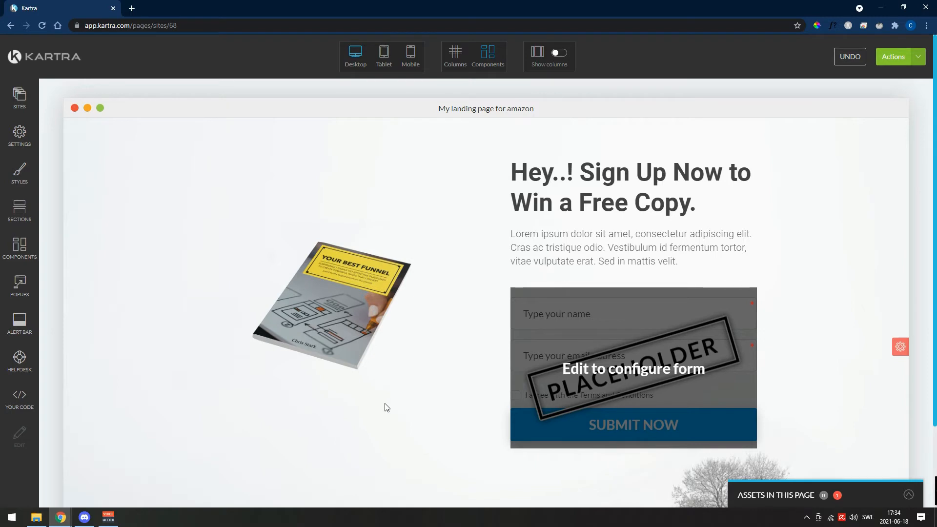
- Enlarge the "Your Best Funnel" book image on the page slightly
mouse_move(330, 274)
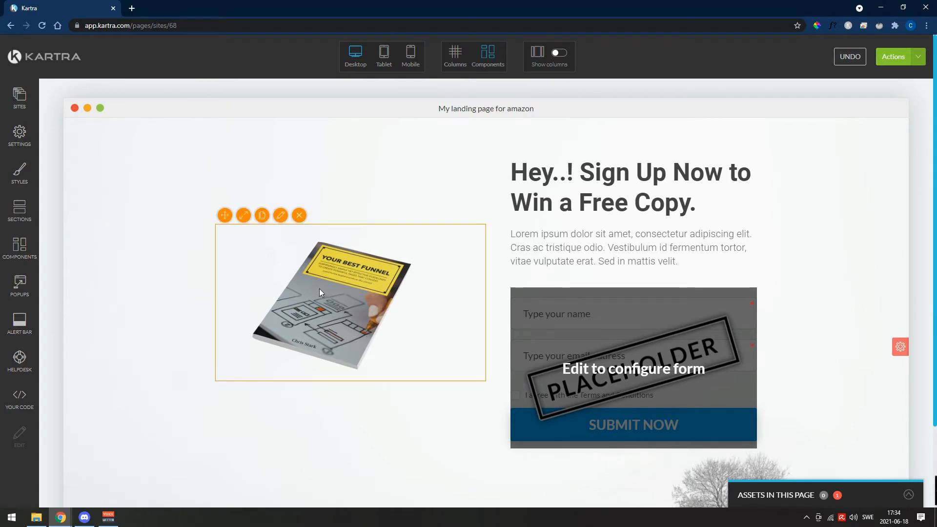
click(244, 216)
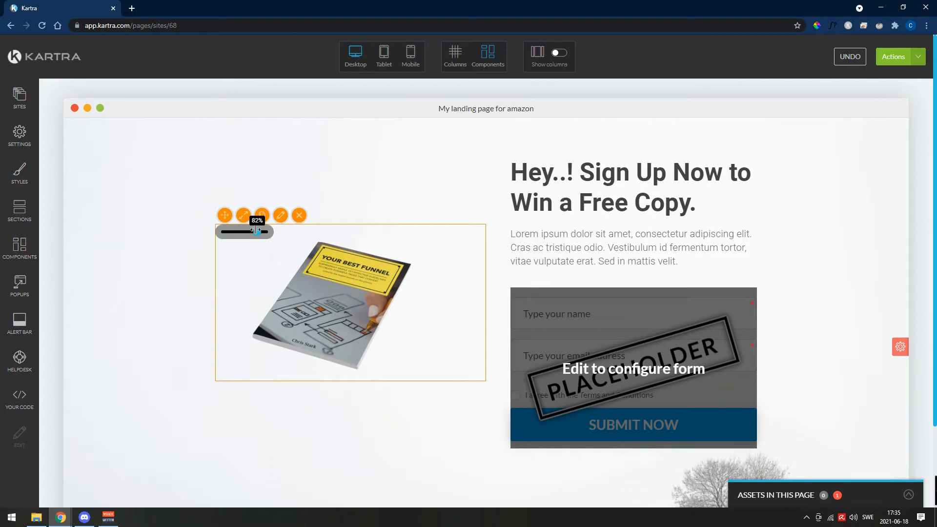
drag(257, 231, 267, 233)
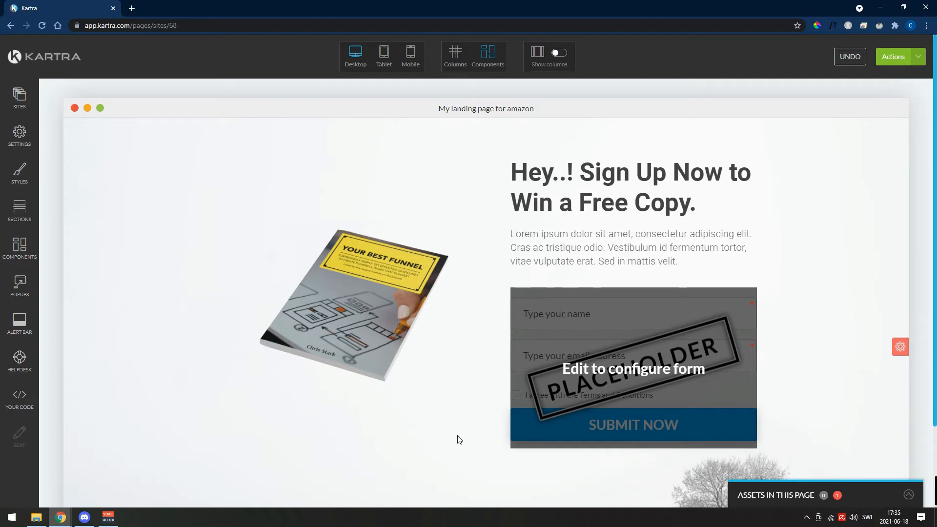
- Configure the page's placeholder sign-up form with a new opt-in form named "name for my book"
scroll(551, 323, down, 2)
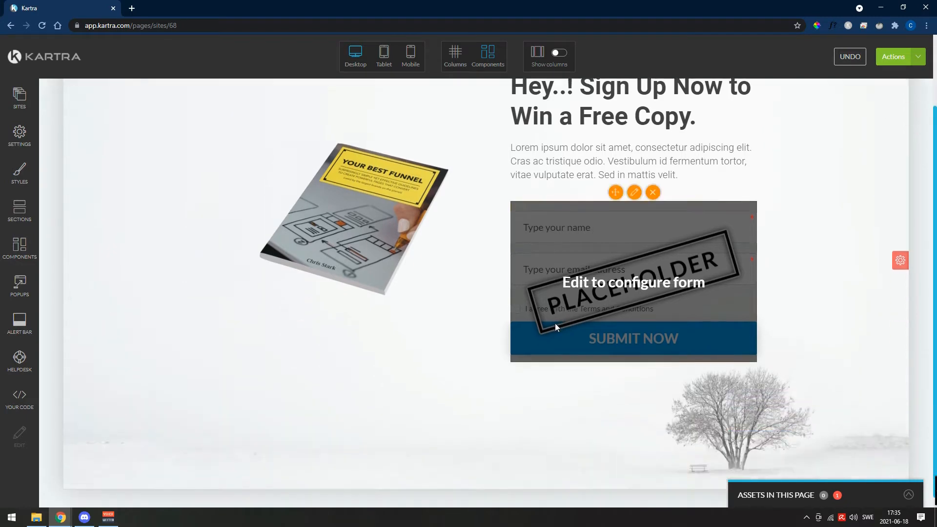
scroll(552, 323, up, 2)
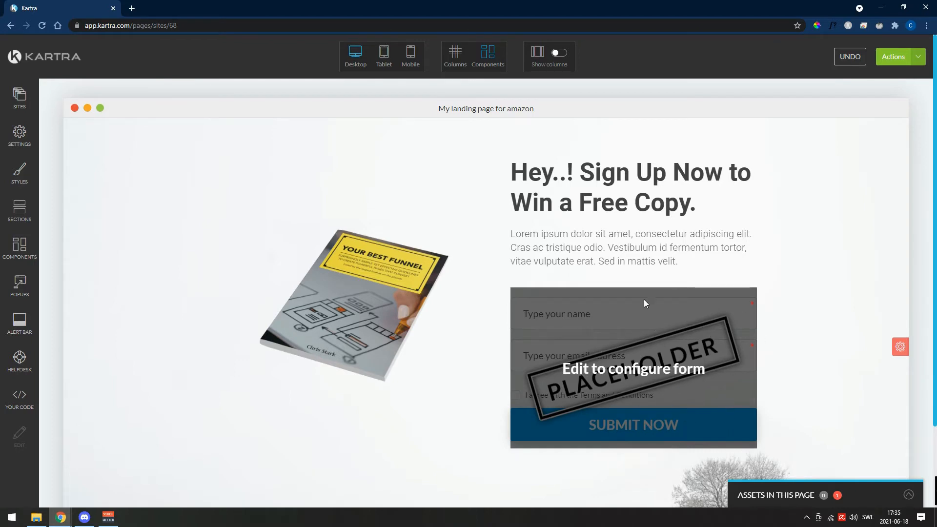
mouse_move(543, 308)
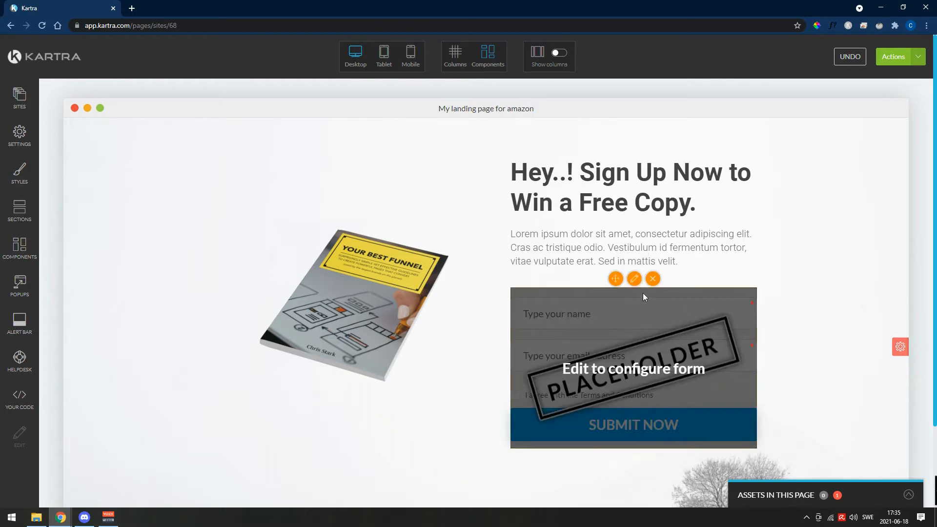
click(634, 279)
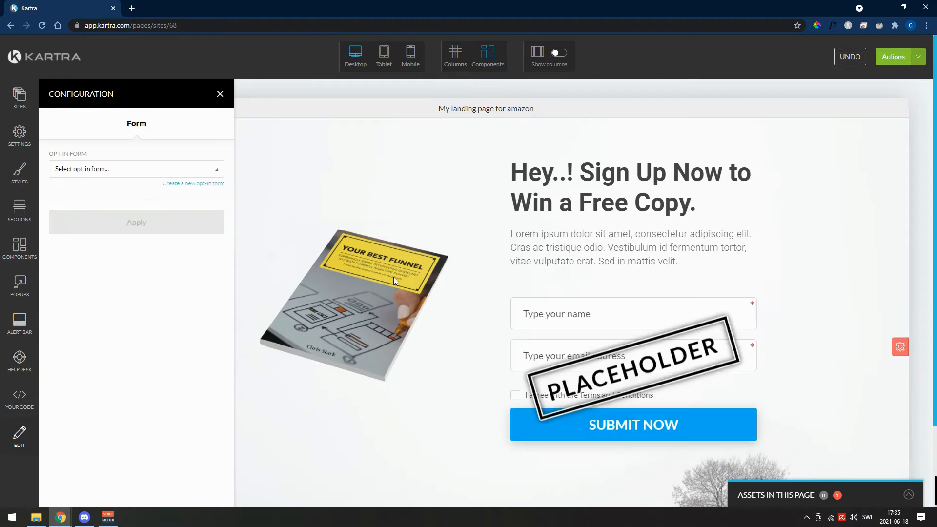
click(103, 169)
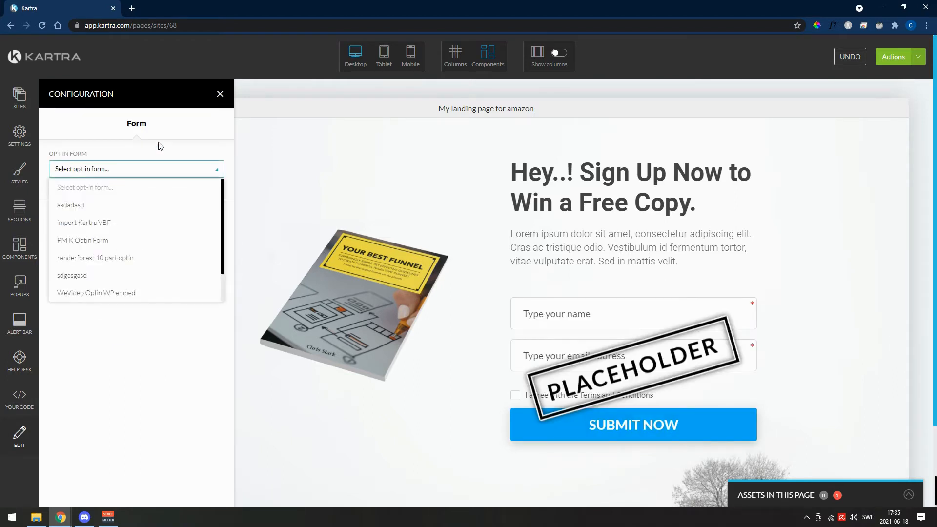
click(167, 152)
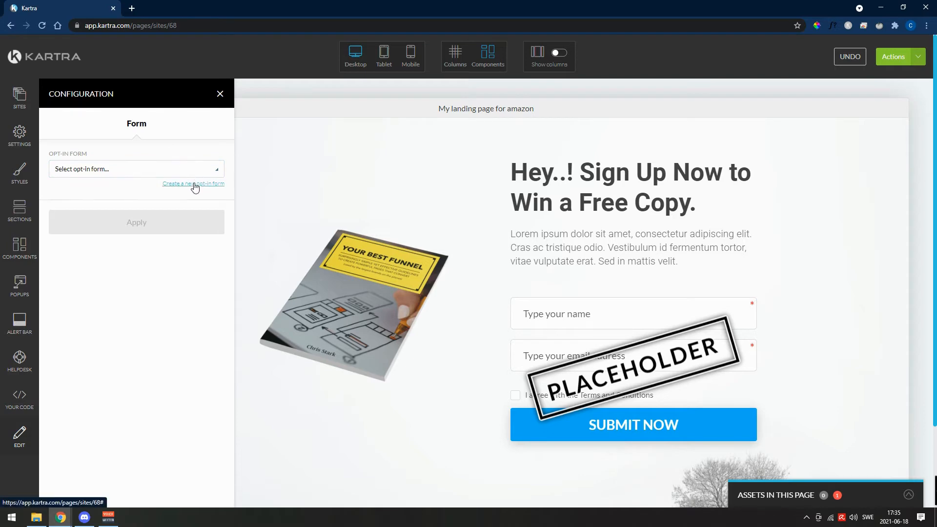
click(195, 183)
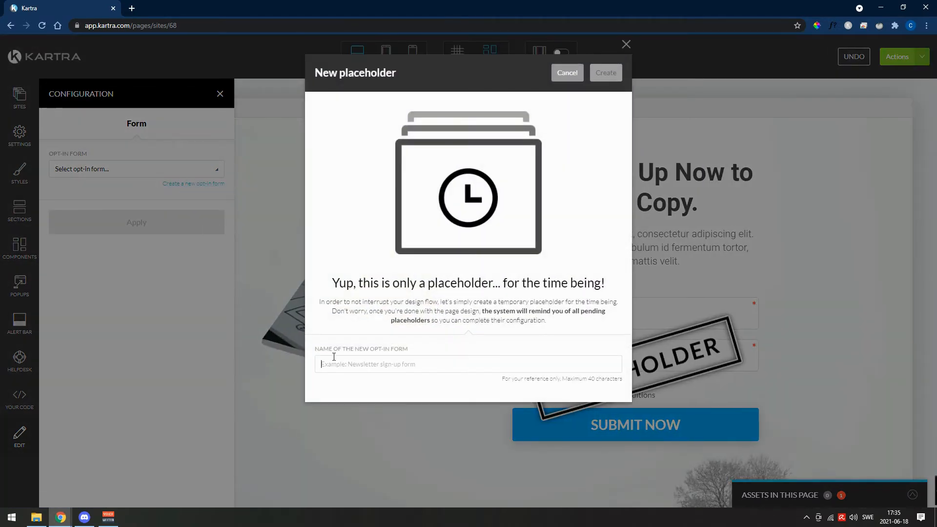
click(337, 357)
text(name for my book)
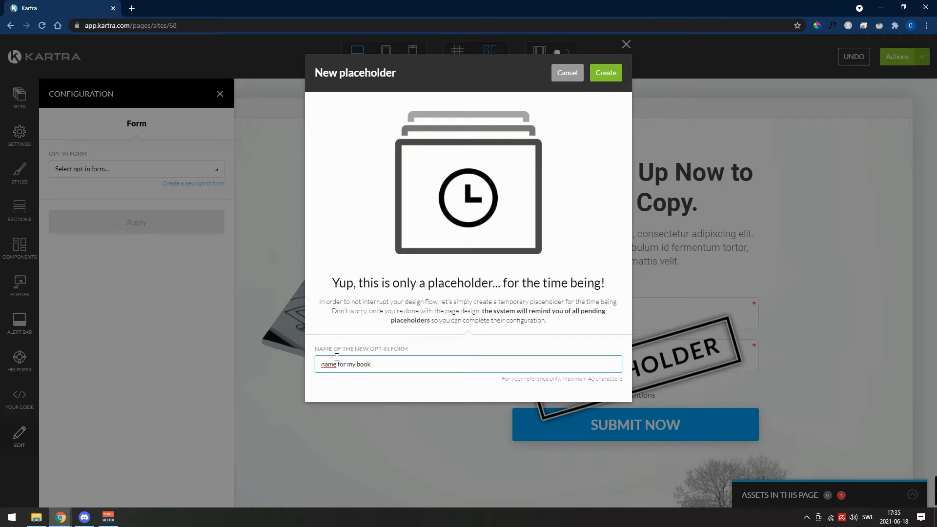
click(606, 73)
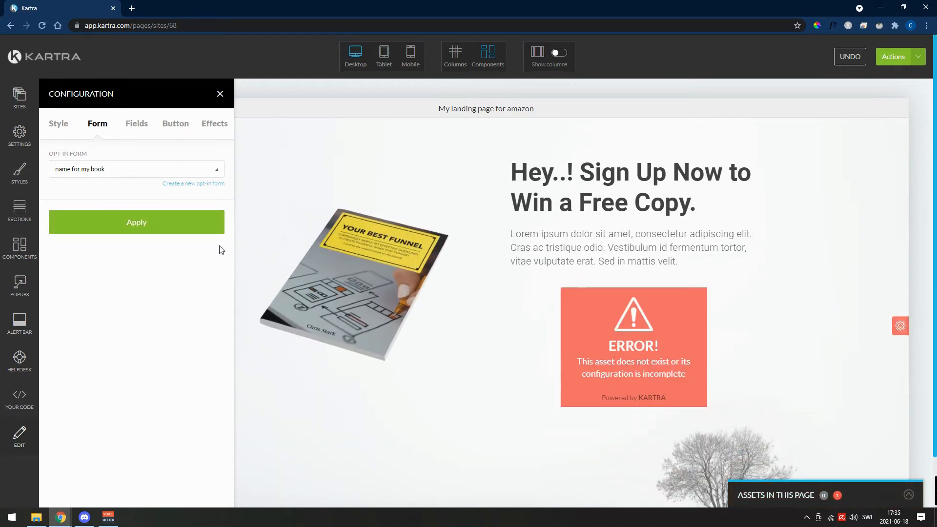
click(220, 94)
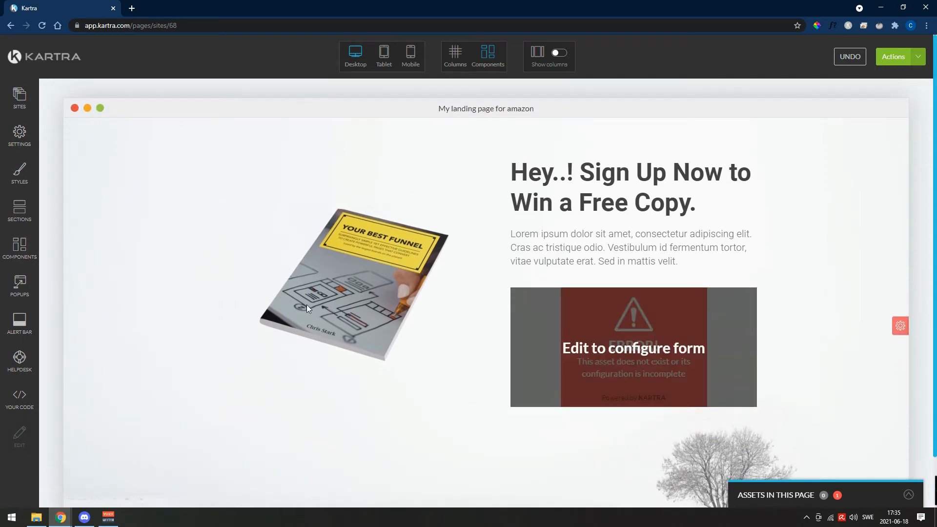
- Save the landing page's progress and dismiss the saving dialog
scroll(351, 356, down, 2)
scroll(456, 361, up, 2)
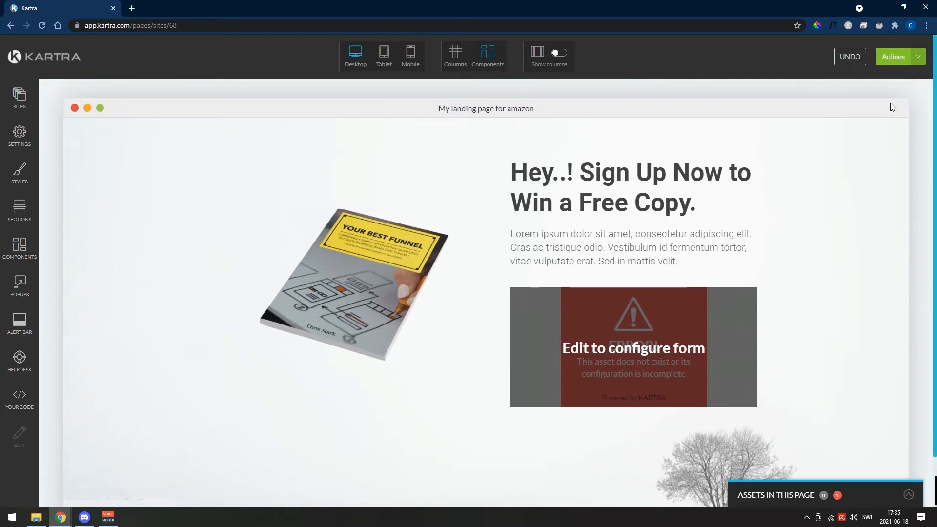
click(895, 61)
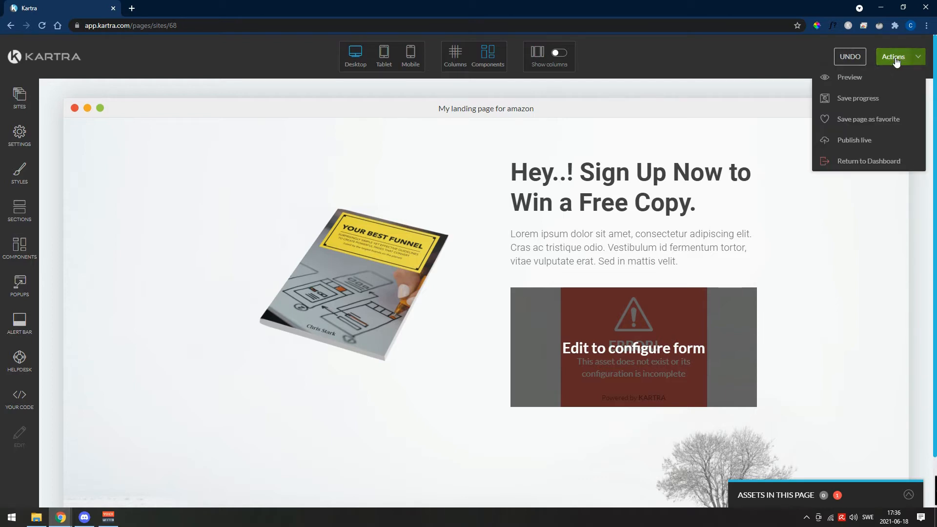
click(878, 98)
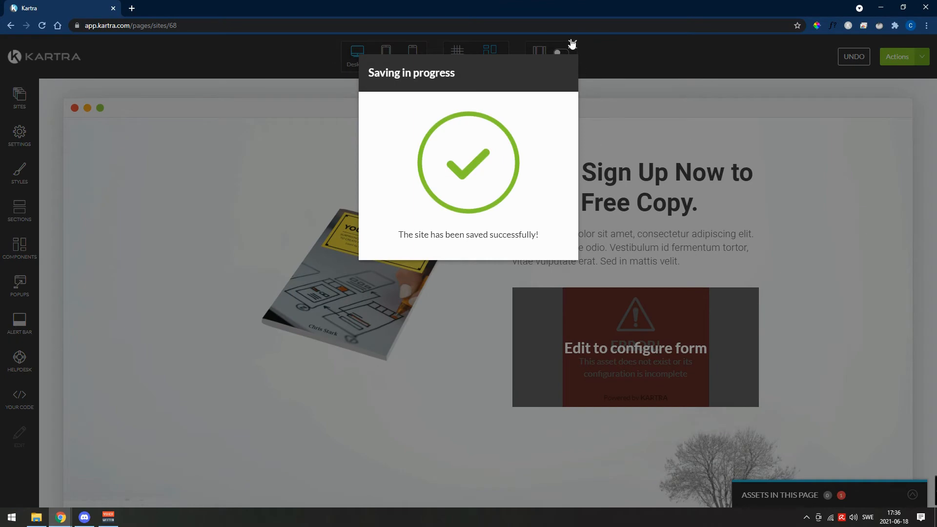
click(571, 45)
- Publish the landing page live and get its direct page link
click(894, 60)
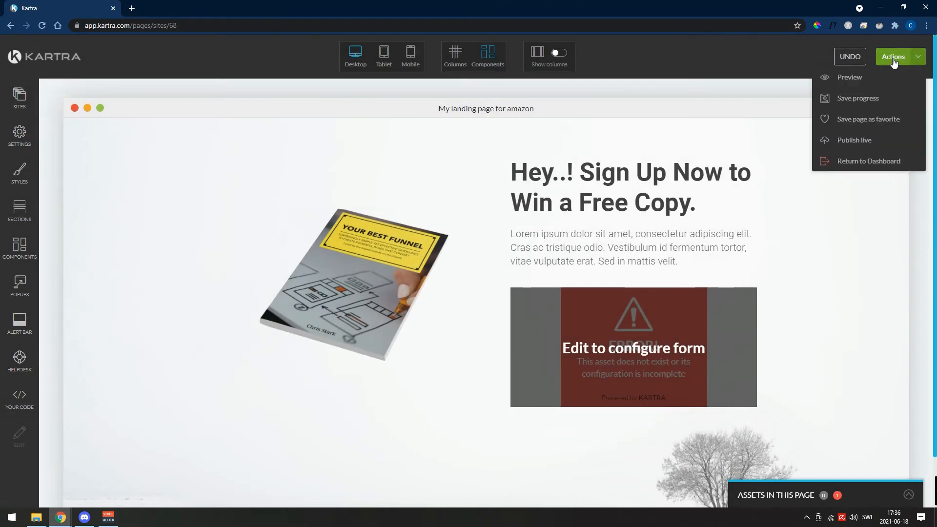
click(858, 141)
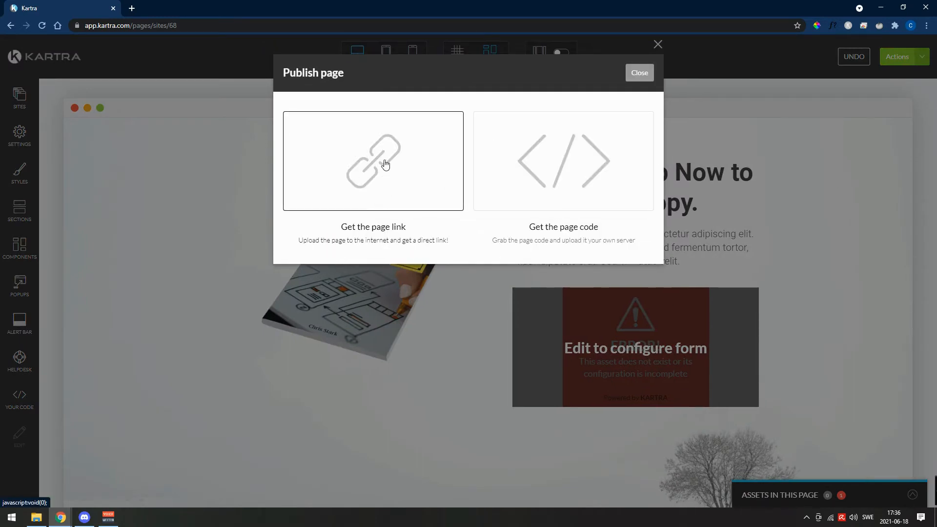
click(385, 165)
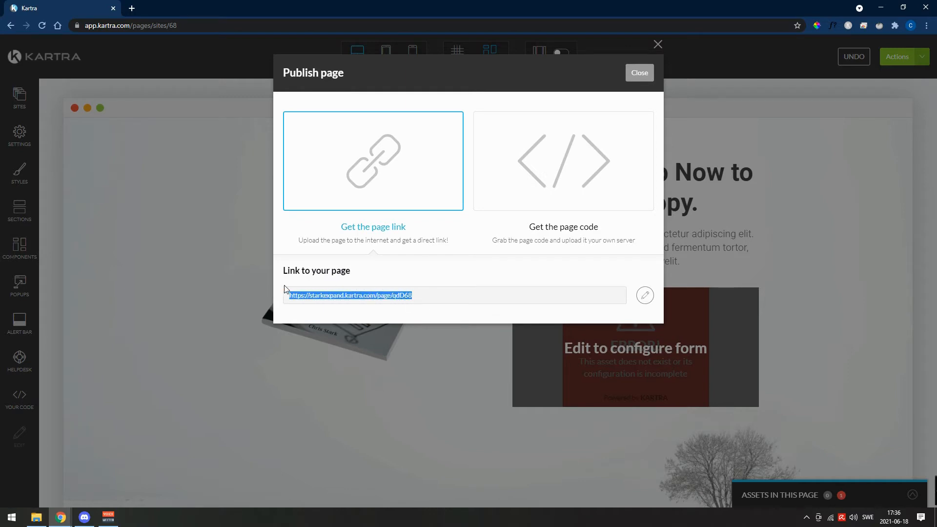
- Open the published page's link in a new browser tab and save the cookie preferences
click(132, 8)
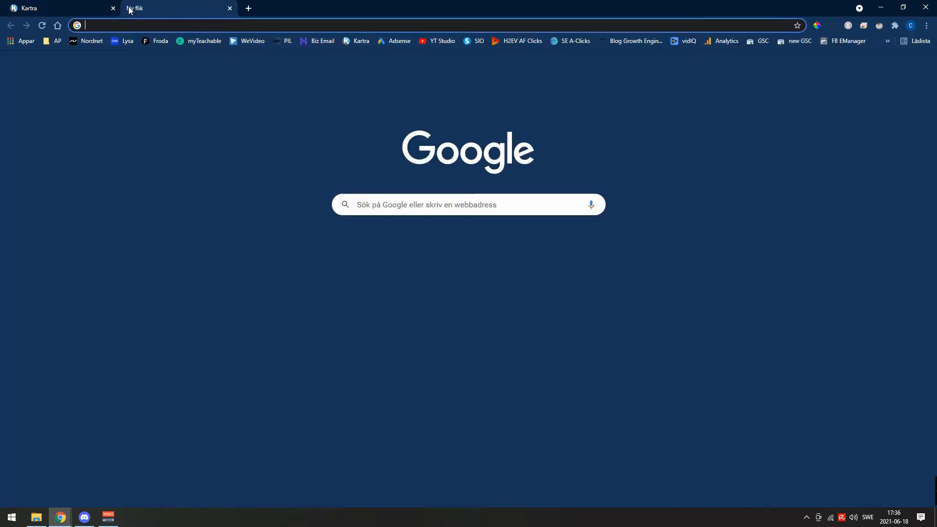
text(https://starkexpand.kartra.com/page/qdD68)
key(Return)
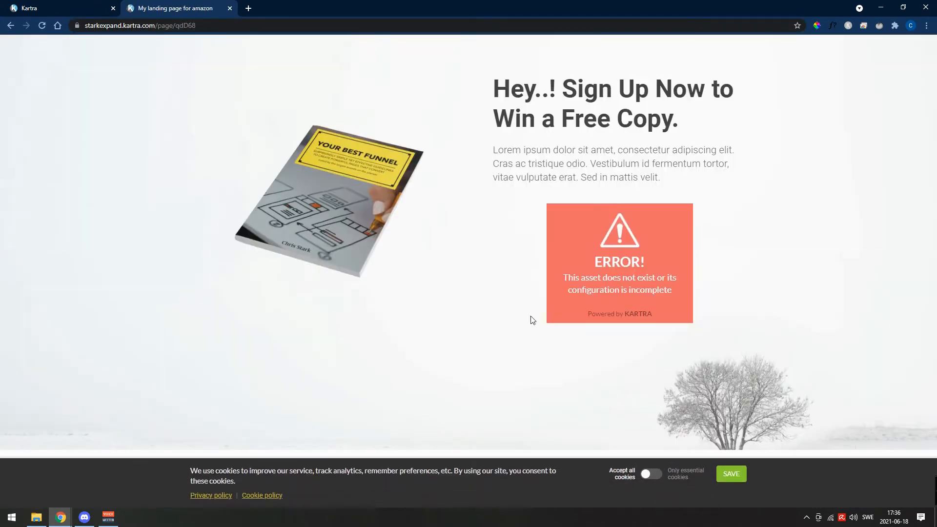
click(731, 474)
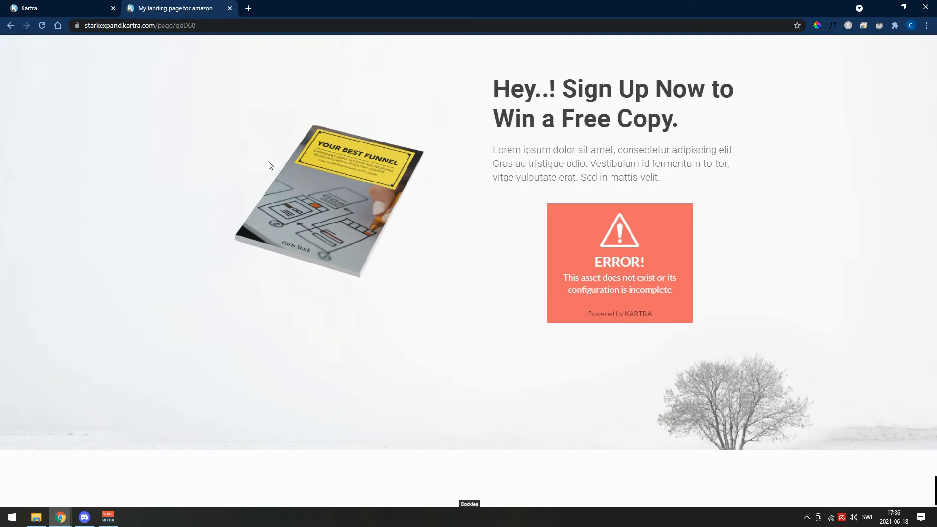
- Return to the Kartra tab, close the publishing dialog and exit the page editor to the dashboard
click(49, 7)
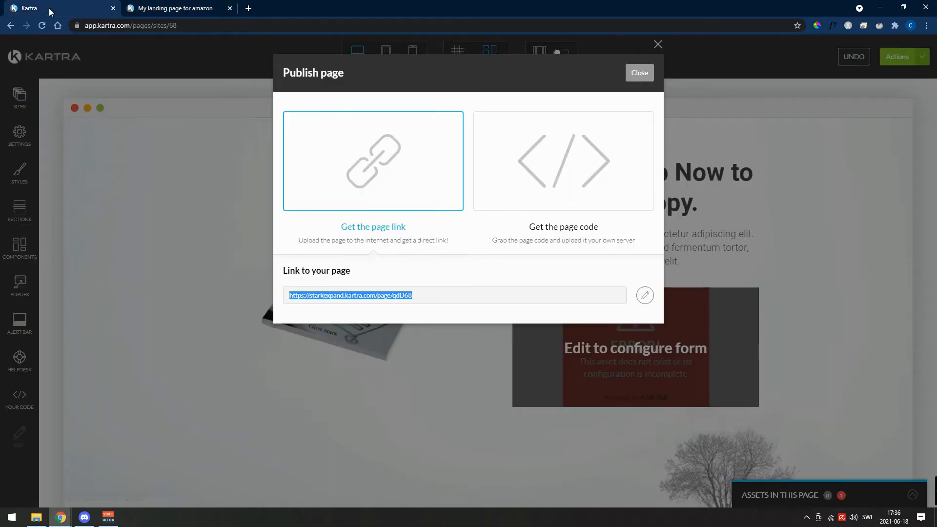
click(639, 77)
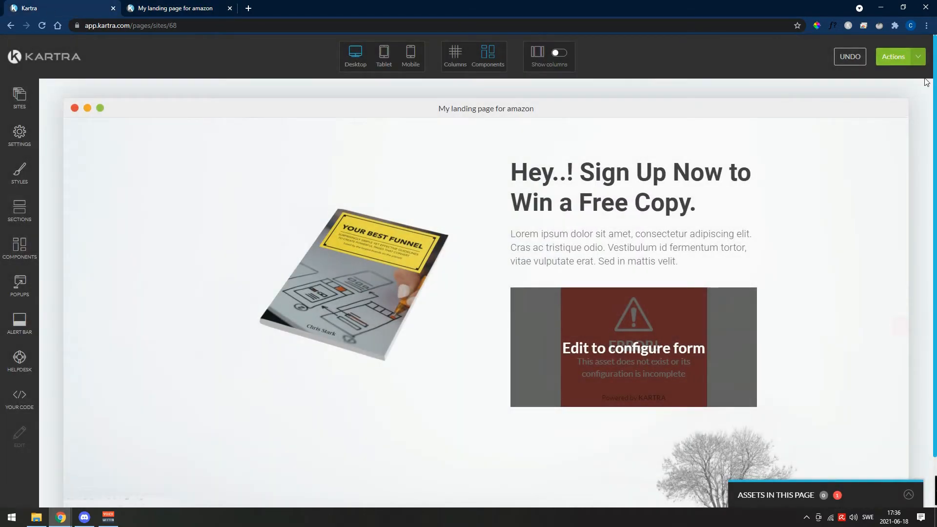
click(901, 58)
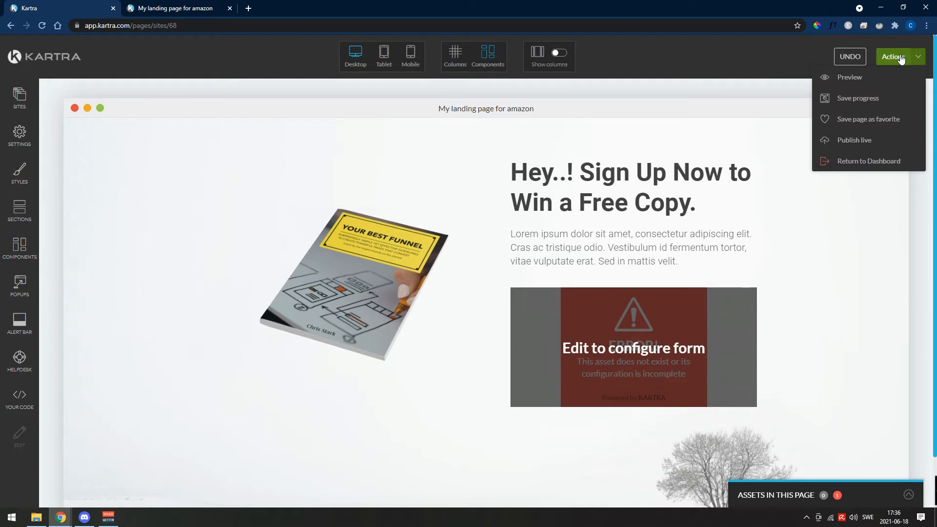
click(871, 160)
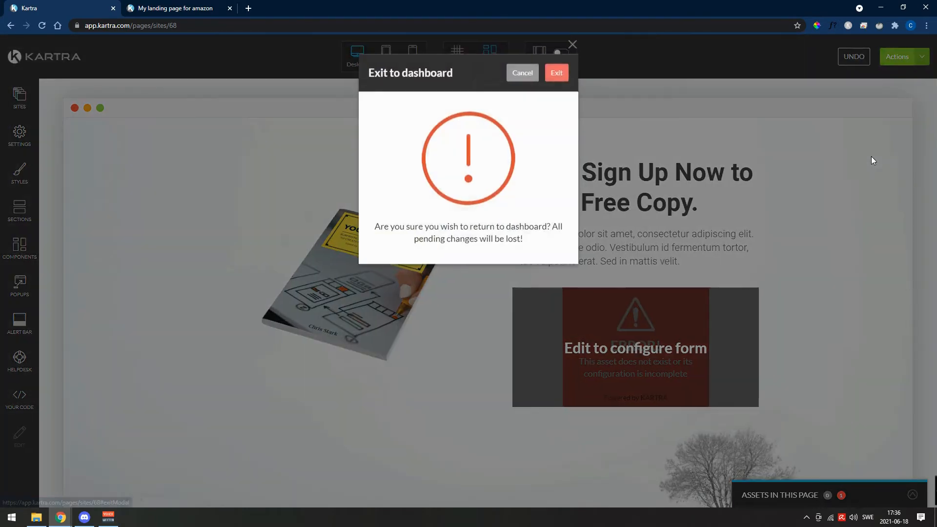
click(556, 73)
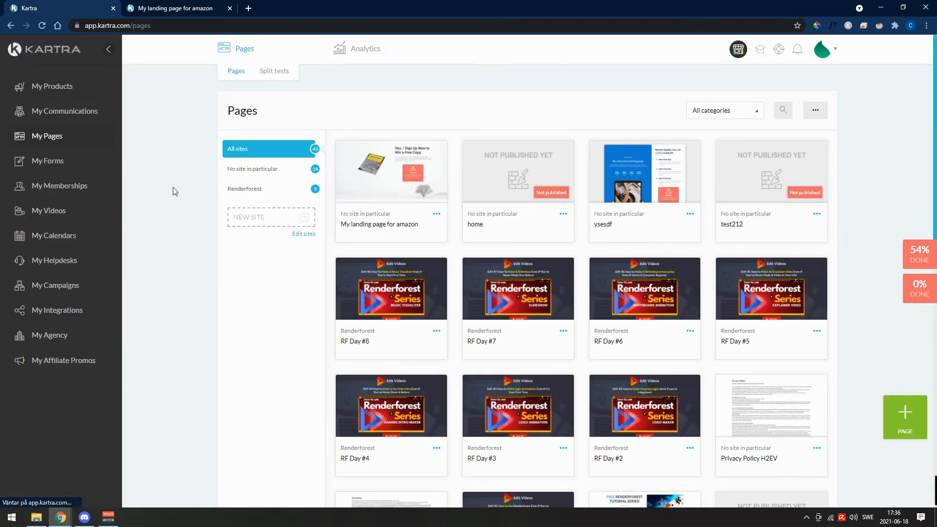
- Open the "name for my book" opt-in form from the forms list for editing, keeping its name
click(39, 161)
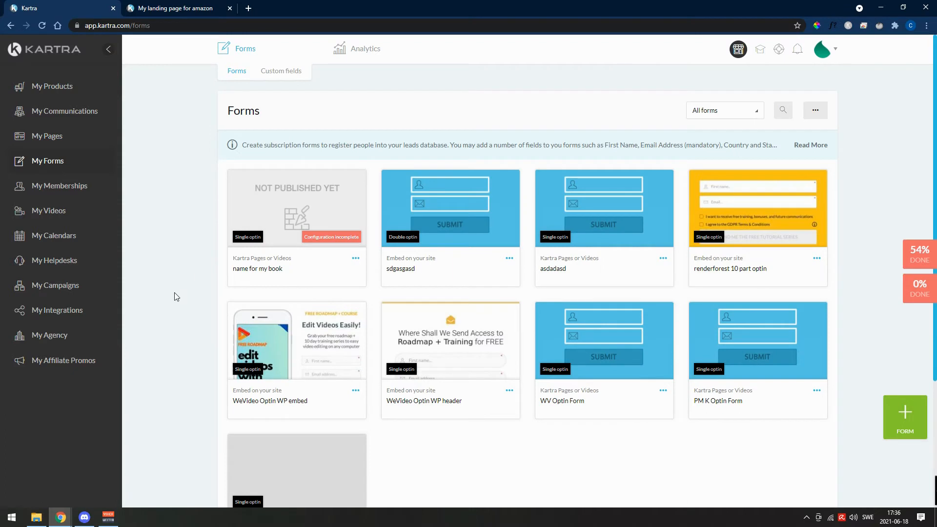
click(357, 259)
click(397, 241)
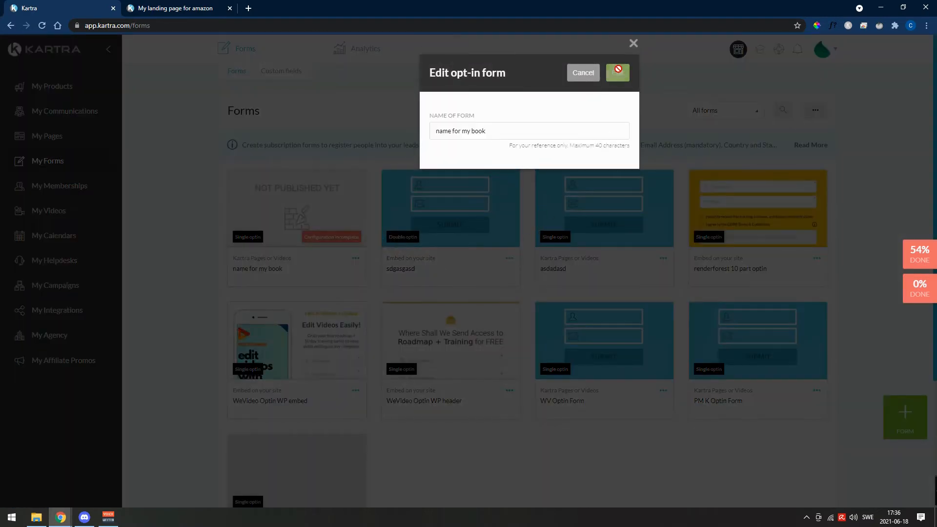
click(618, 71)
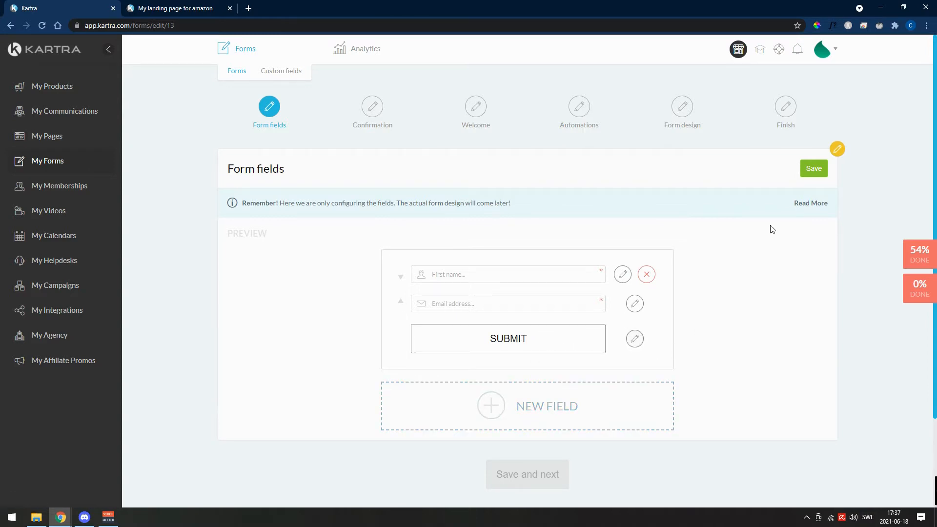
- Save the form with first name and email fields, and set its confirmation to double opt-in
click(812, 169)
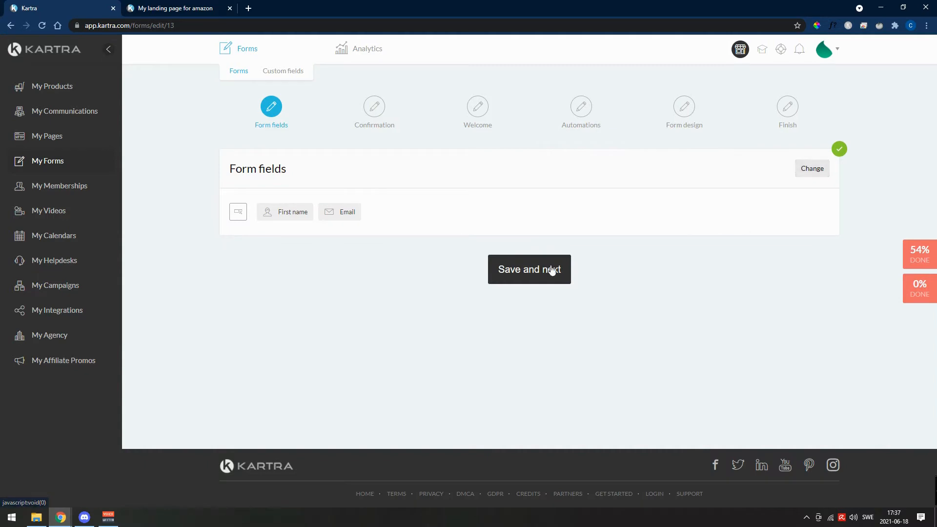
click(530, 272)
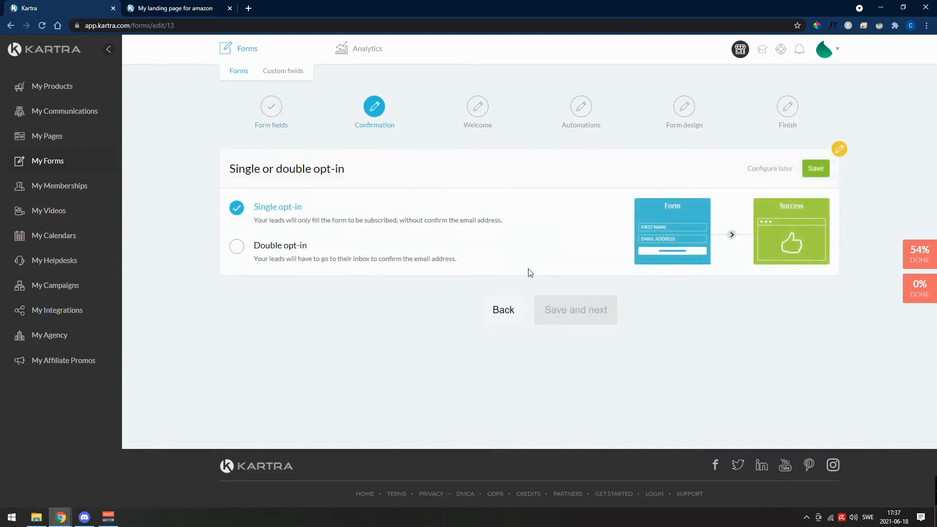
click(293, 252)
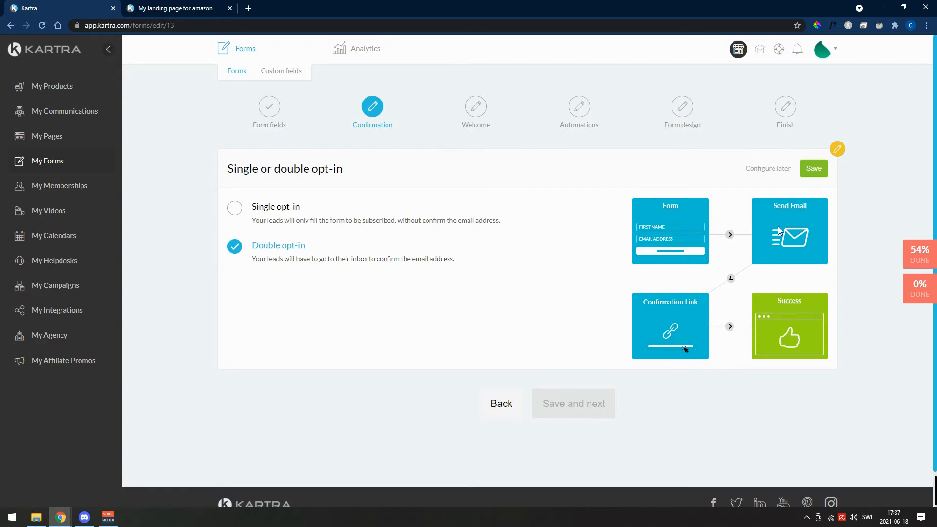
click(814, 171)
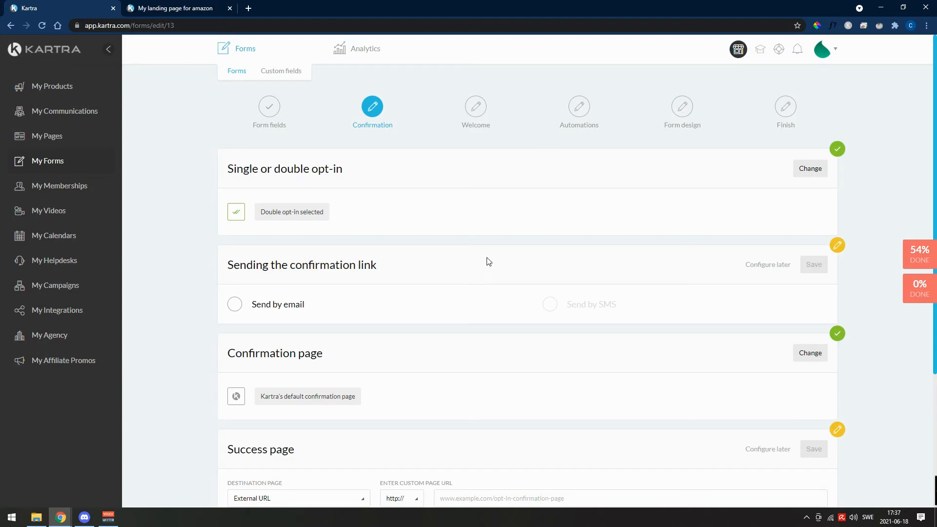
- Set the confirmation link to be sent by email through KartraMail with the prefilled sender details
scroll(732, 220, down, 2)
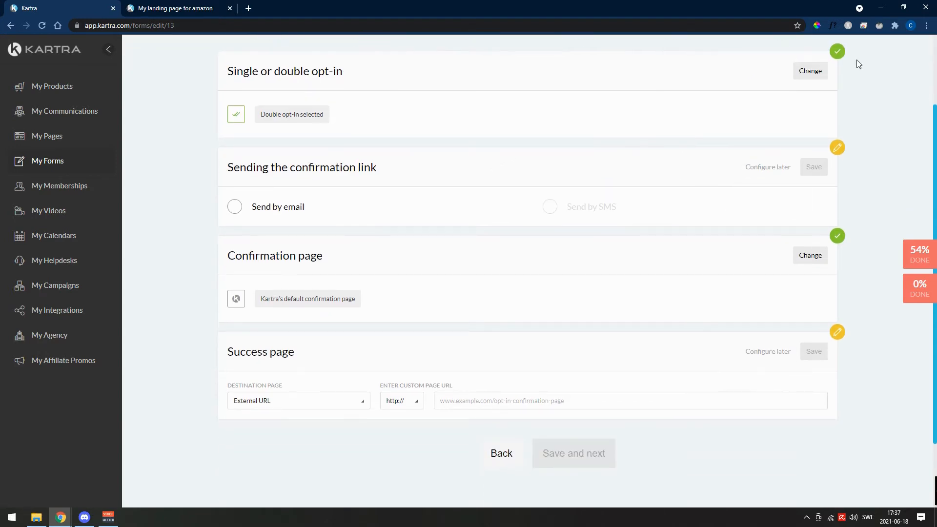
scroll(834, 95, up, 1)
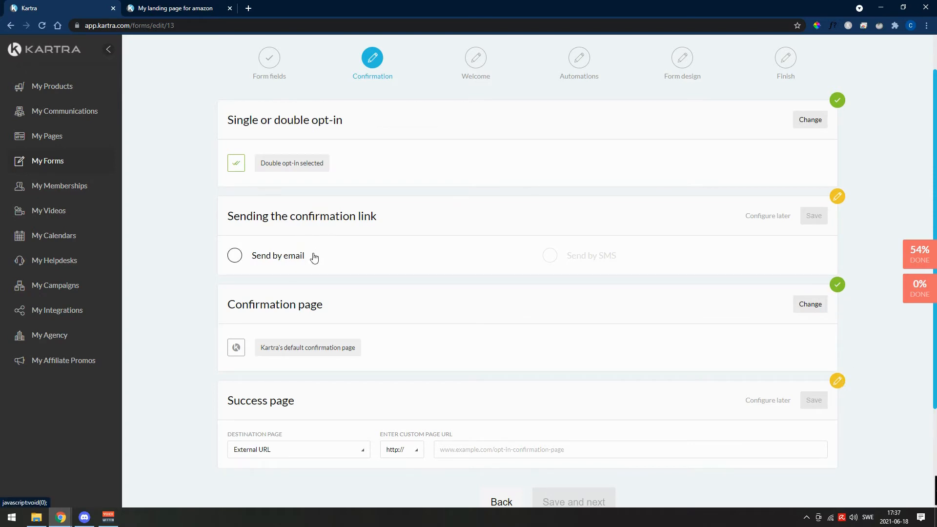
click(285, 259)
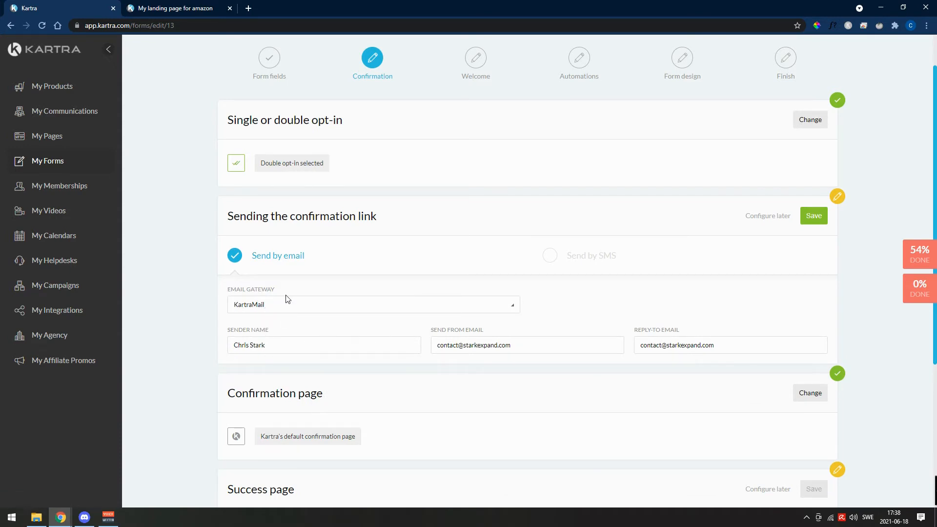
click(814, 218)
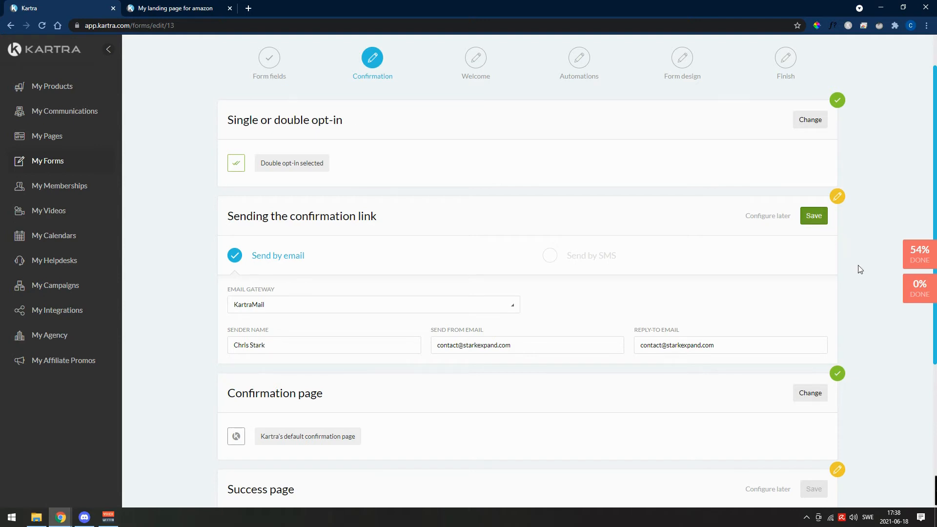
- Review the default "Confirm your subscription" confirmation email and save it in basic mode
scroll(853, 280, down, 3)
scroll(851, 281, up, 2)
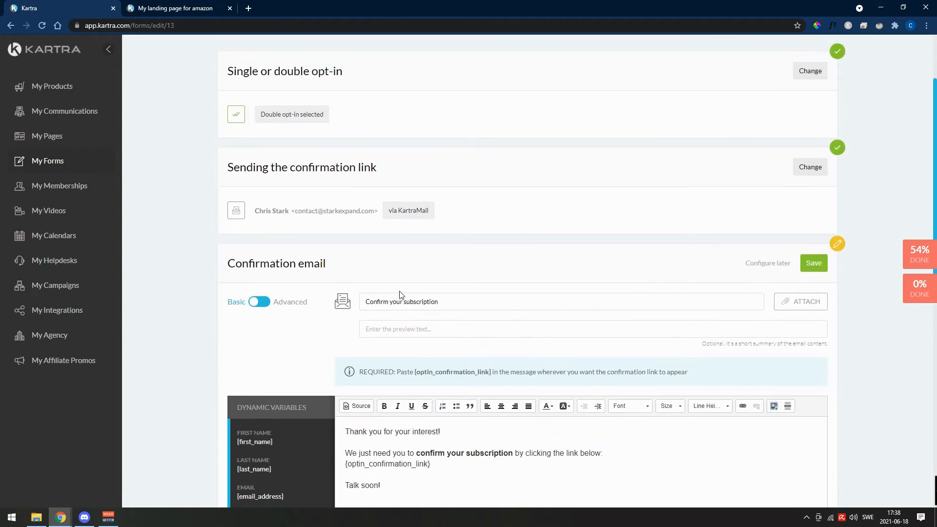
scroll(356, 408, down, 2)
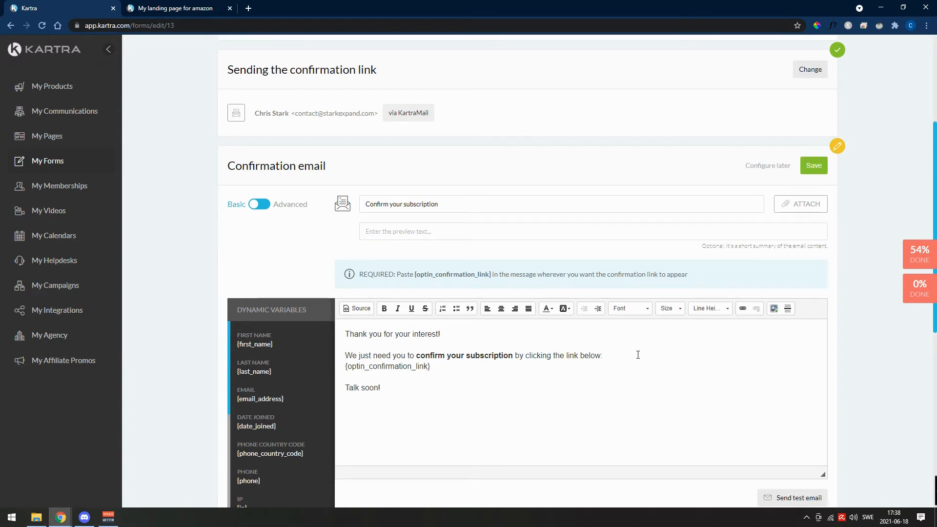
scroll(861, 319, down, 2)
scroll(861, 319, up, 3)
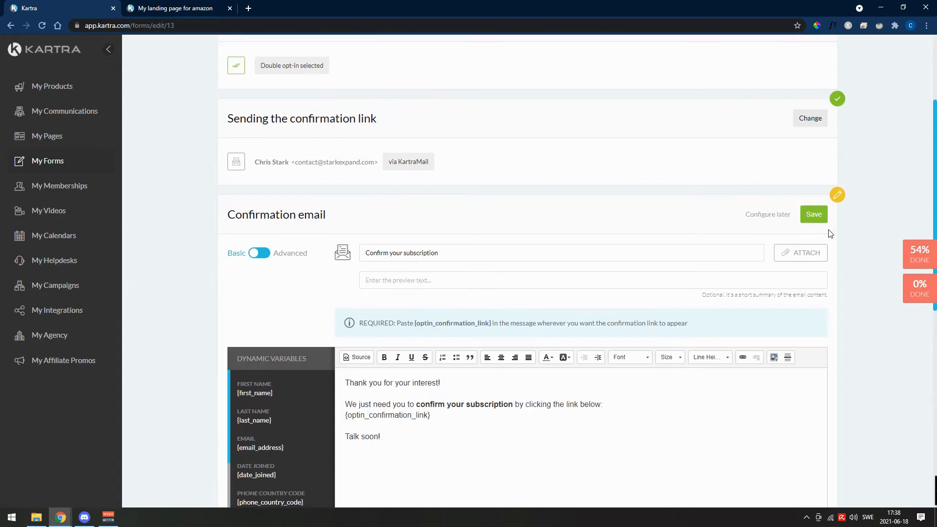
click(814, 214)
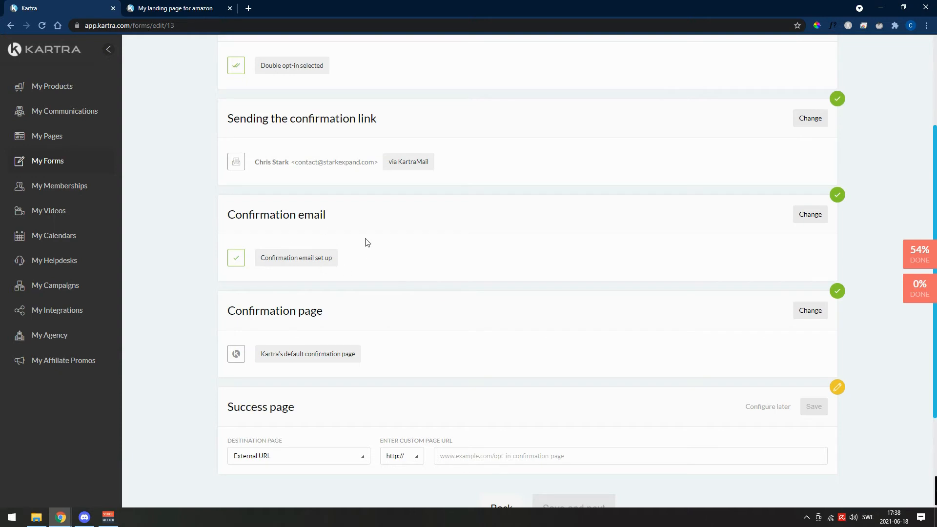
- Set the success page to the Kartra page "import About" under "No site in particular", and save the confirmation stage
scroll(418, 270, down, 3)
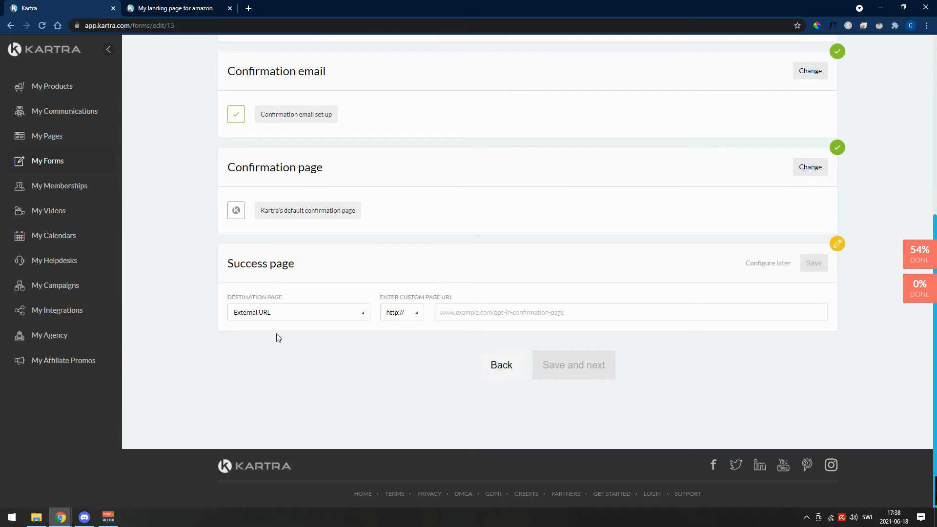
click(306, 316)
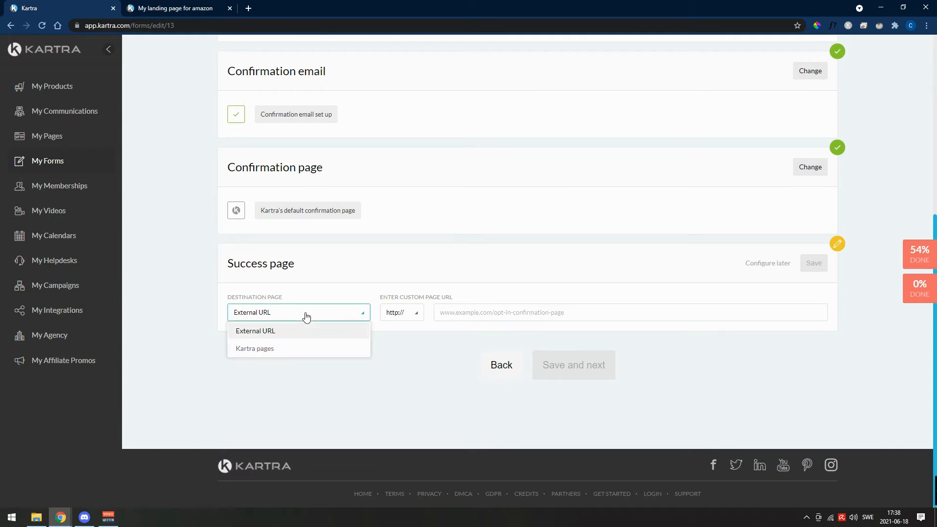
click(261, 351)
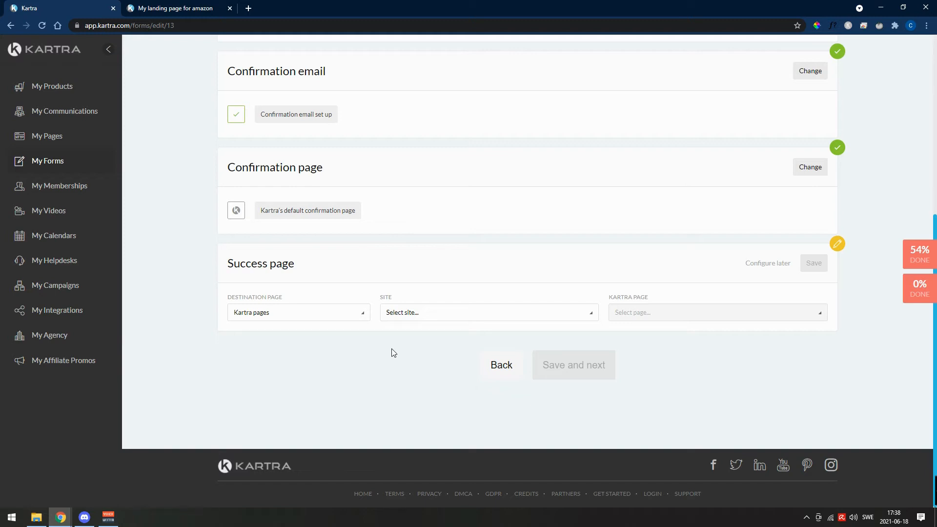
click(494, 316)
click(500, 347)
click(696, 318)
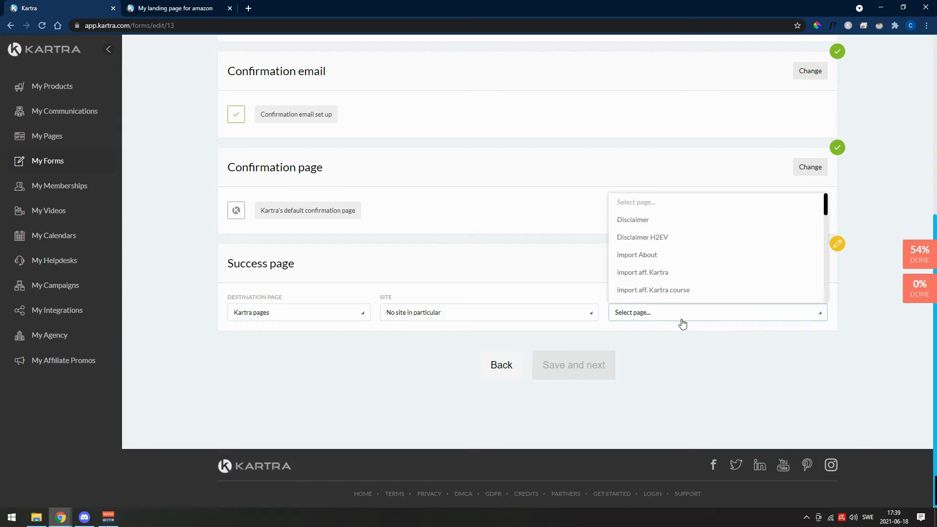
click(646, 256)
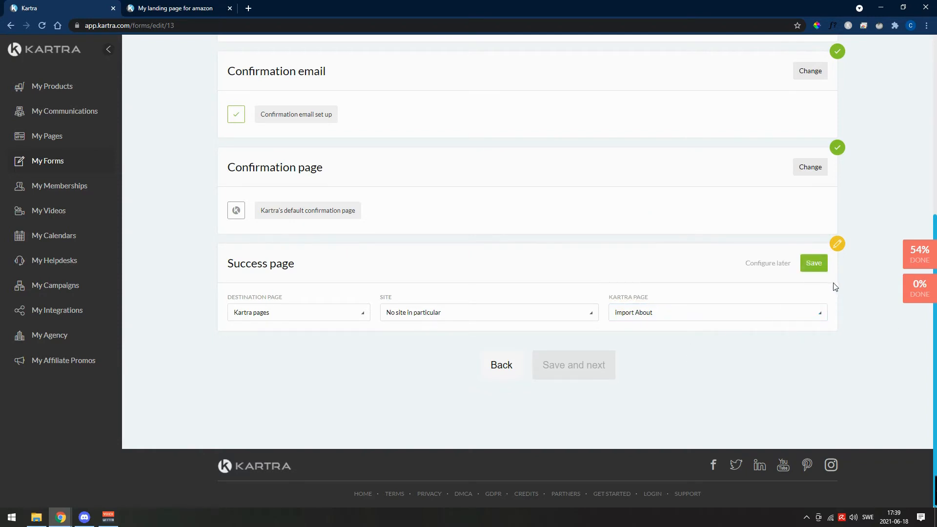
click(814, 264)
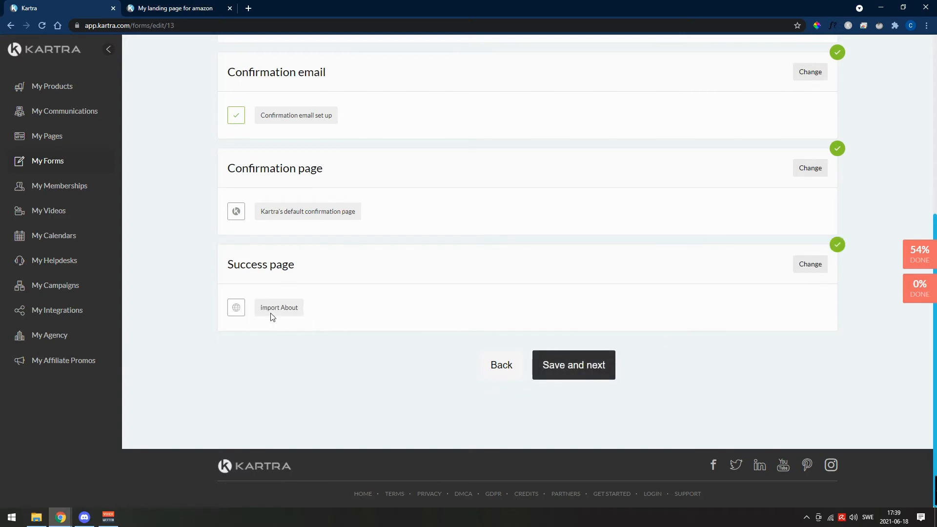
click(565, 366)
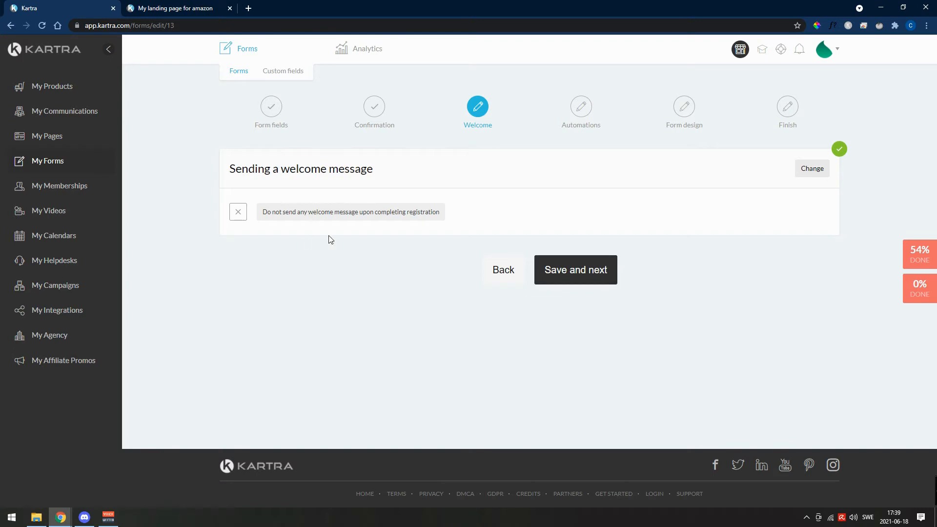
- Save the welcome stage without a welcome message, and review the automation options for tags, lists and sequences
click(597, 278)
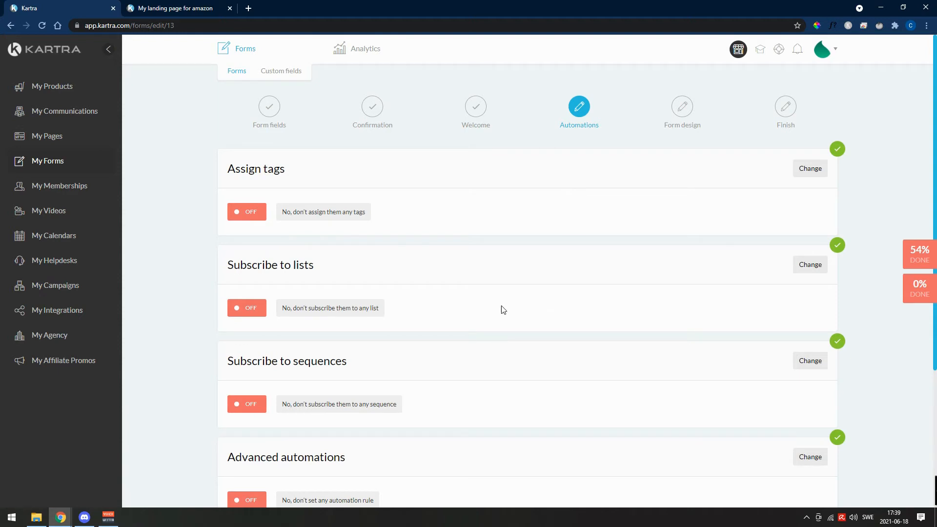
scroll(503, 310, down, 2)
scroll(503, 310, up, 2)
scroll(503, 309, down, 1)
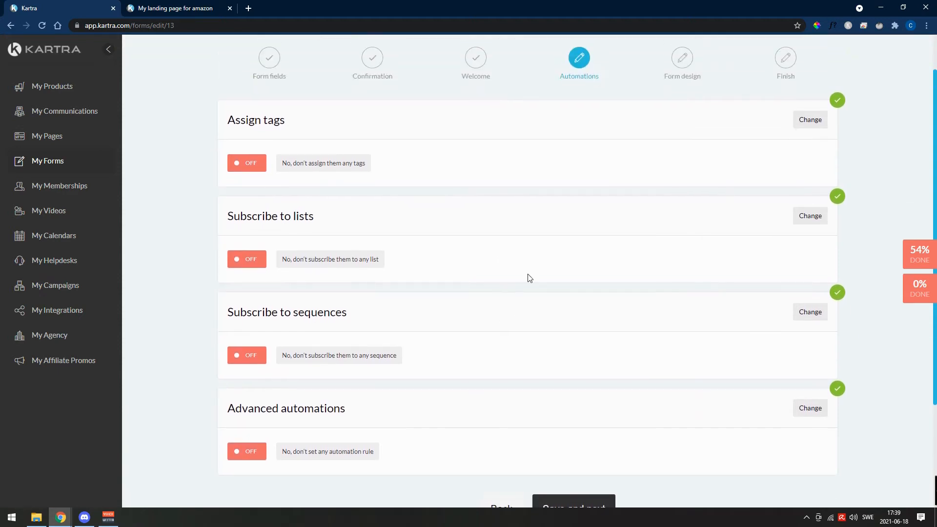
drag(322, 216, 224, 213)
click(220, 213)
drag(291, 120, 230, 119)
click(312, 120)
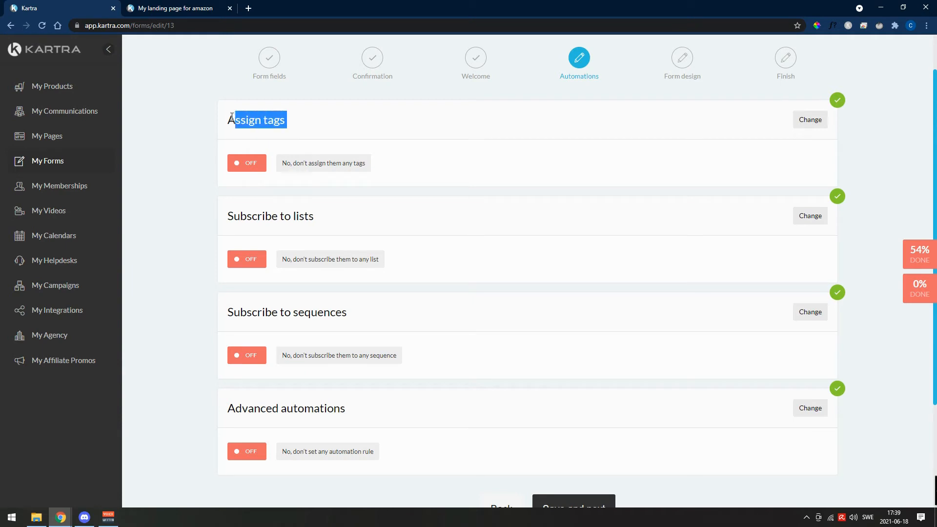
click(198, 120)
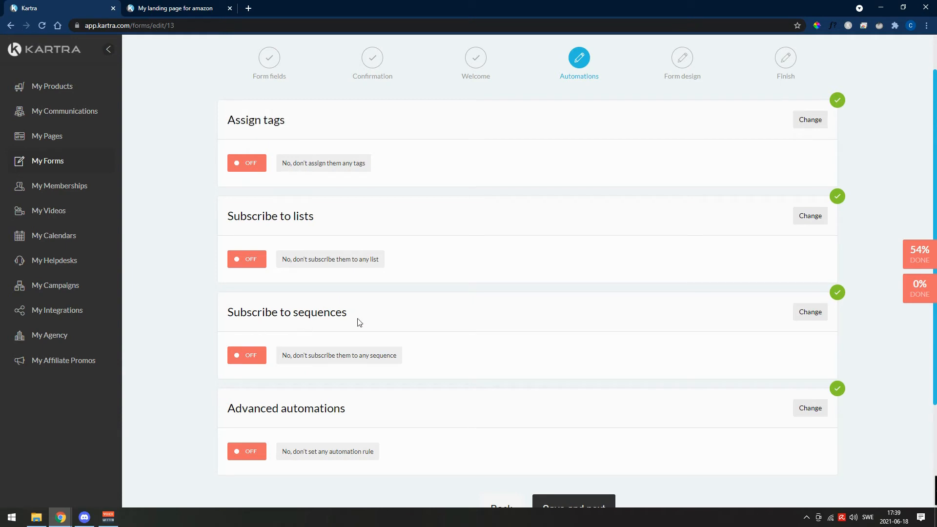
drag(365, 319, 245, 312)
click(220, 314)
- Subscribe form users to "K Review Email Sequence" at the step "Email 1 - Login info", and save the automations stage
click(810, 315)
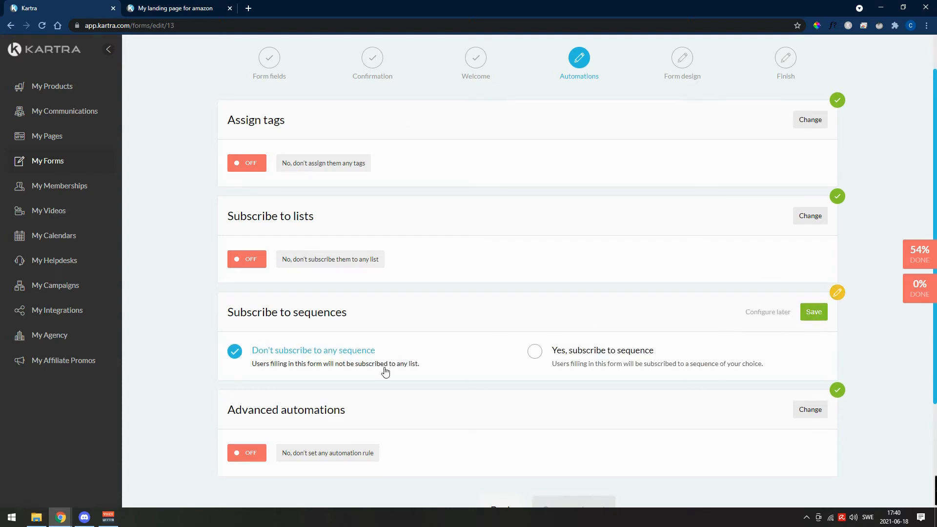
click(582, 357)
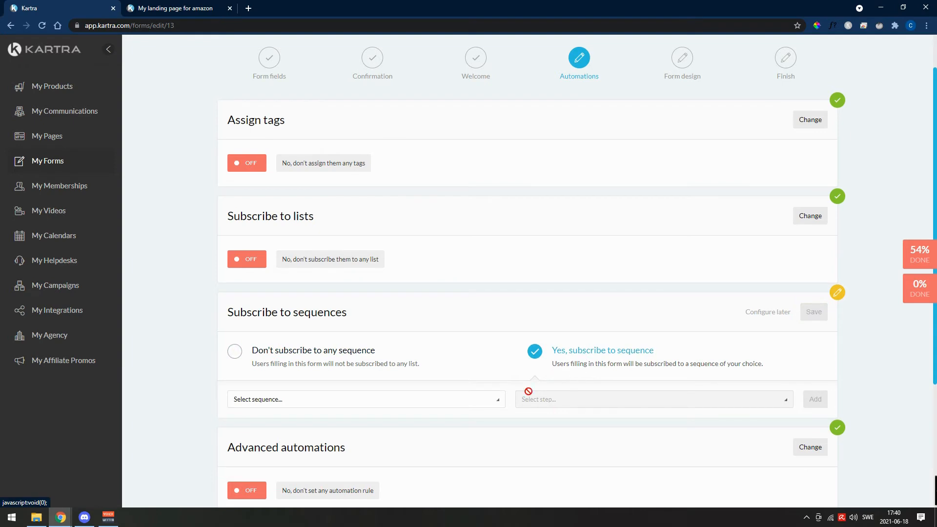
click(477, 400)
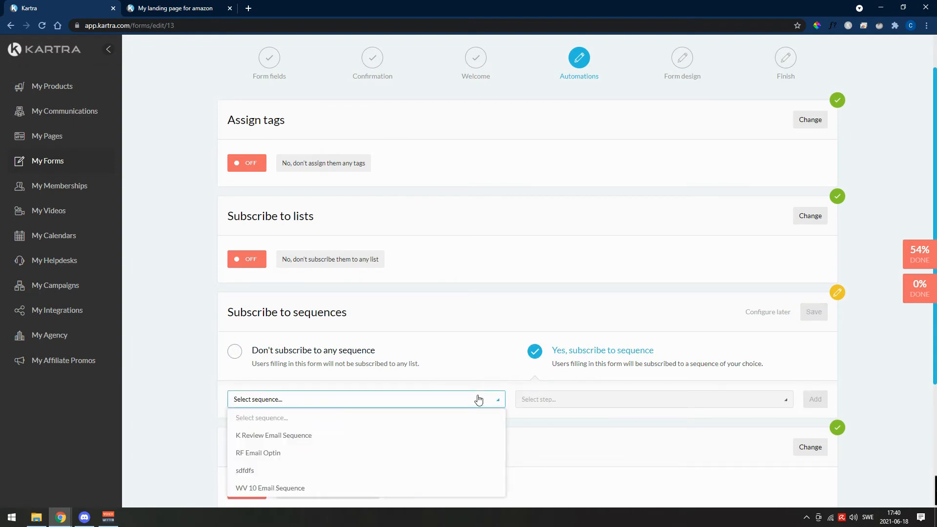
click(488, 393)
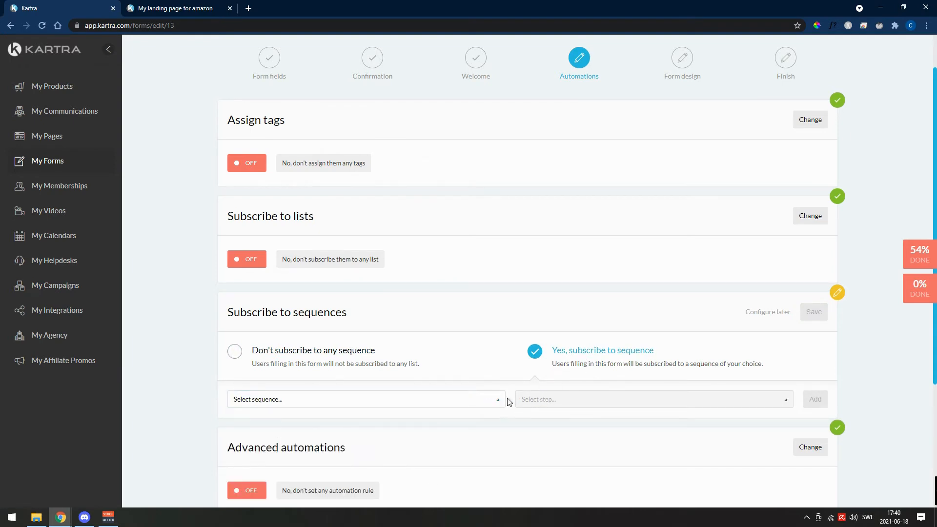
click(446, 401)
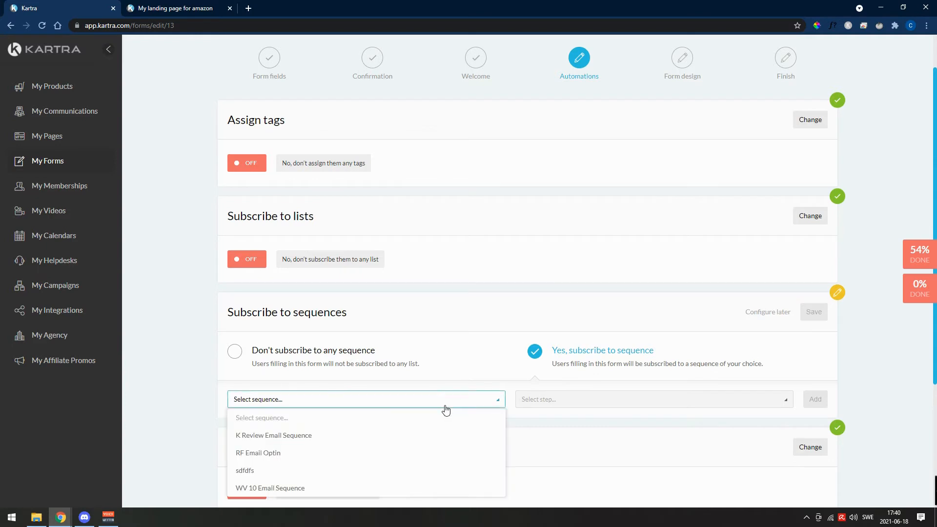
click(373, 439)
click(644, 398)
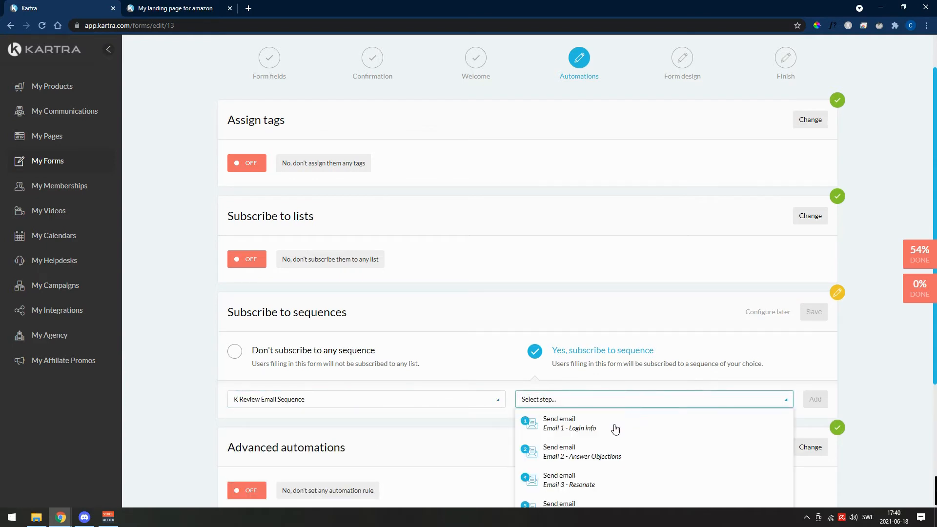
click(570, 429)
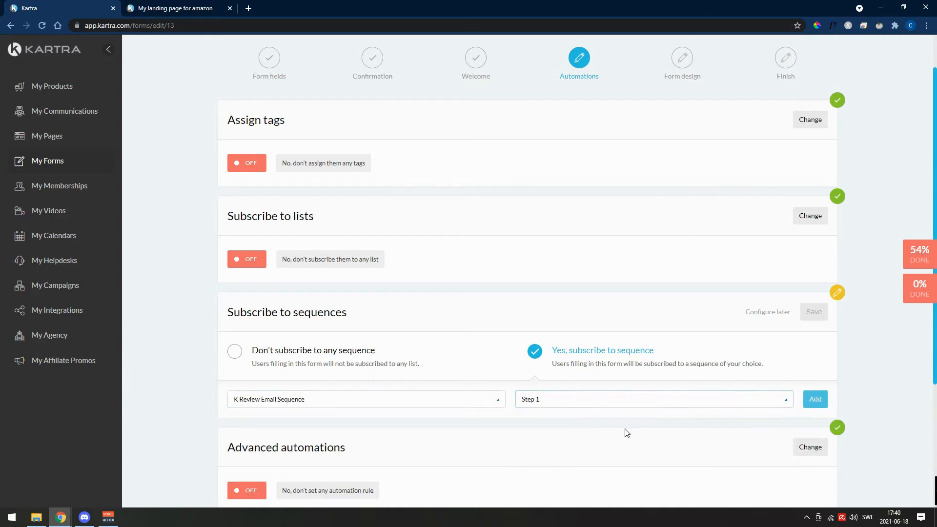
click(816, 405)
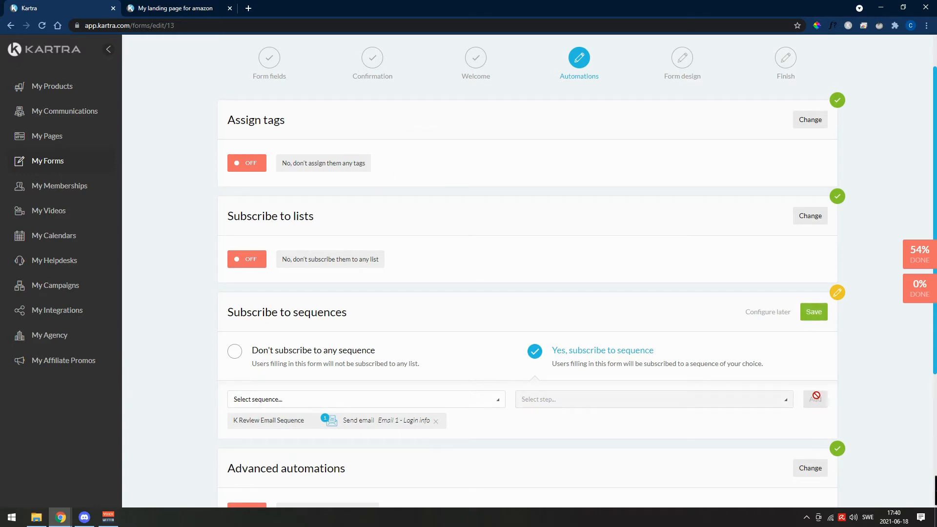
click(813, 312)
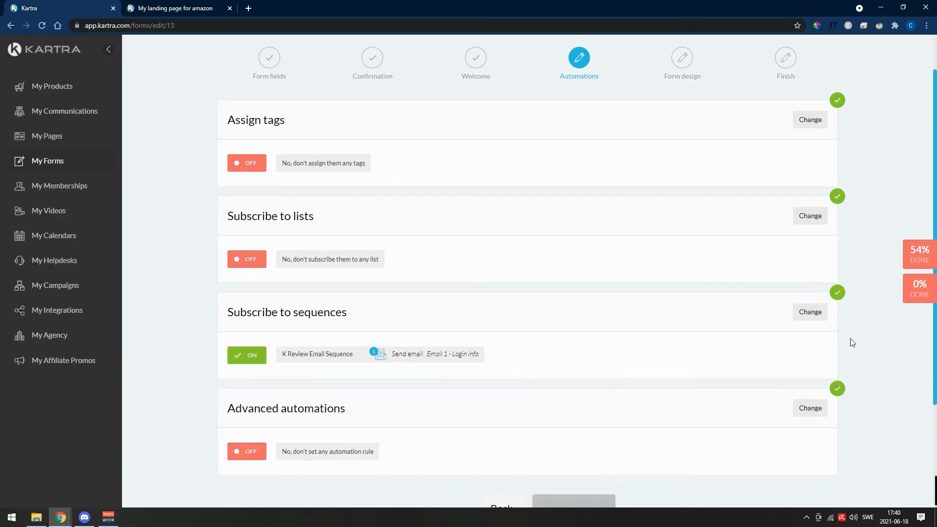
scroll(671, 347, down, 3)
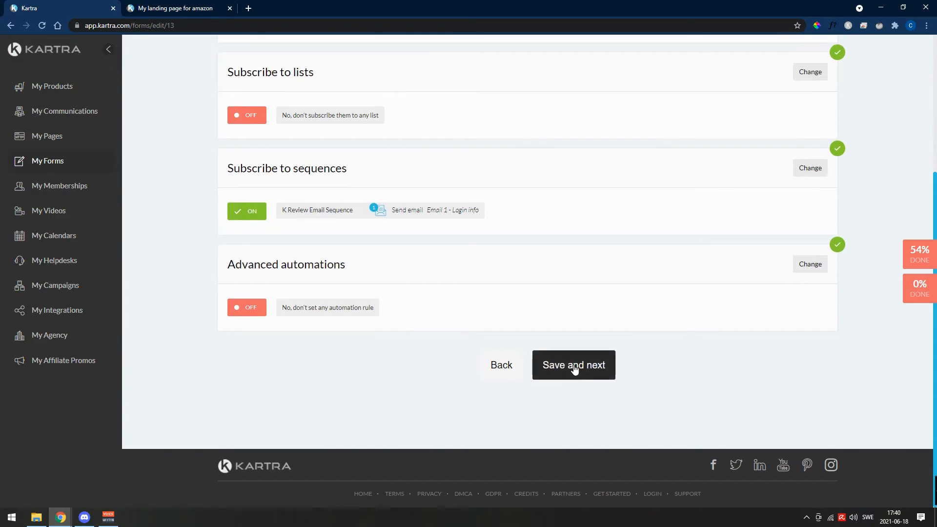
click(572, 367)
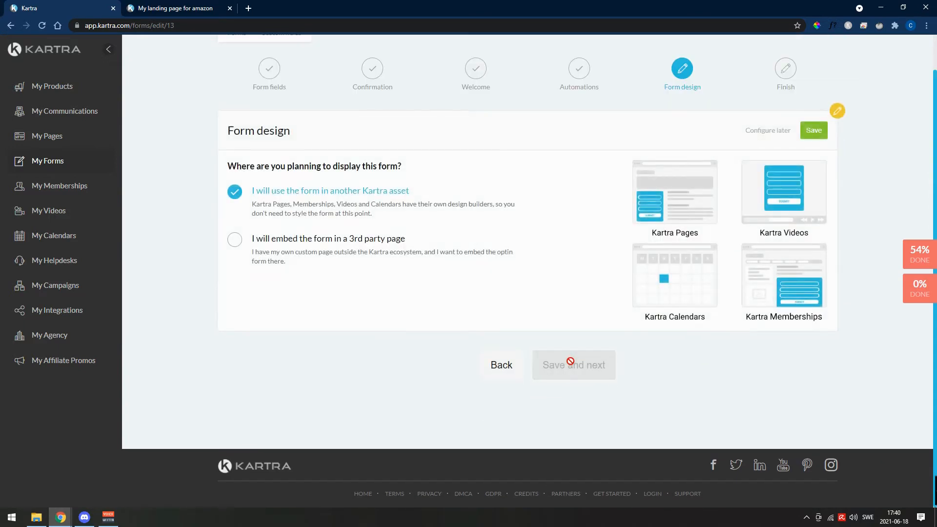
- Save the form design for use in another Kartra asset and finish the form setup
scroll(403, 380, up, 1)
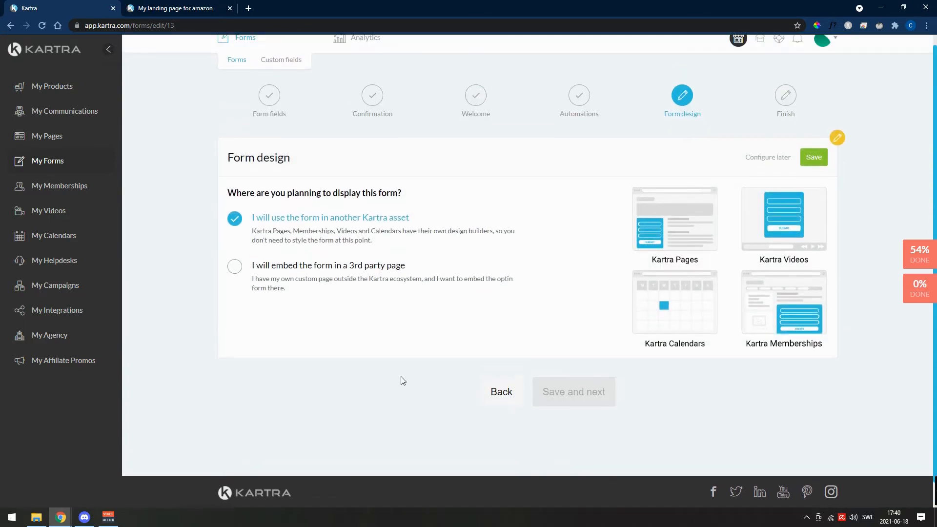
scroll(403, 380, up, 1)
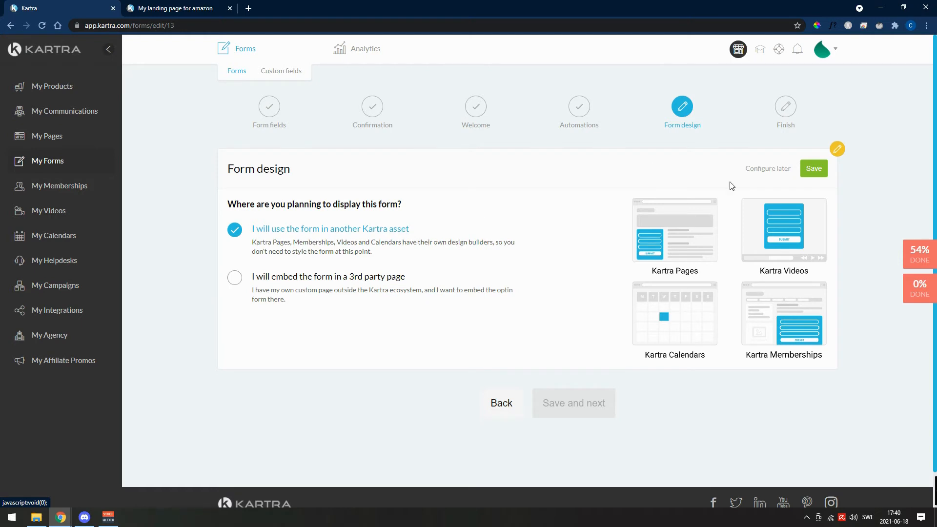
click(815, 161)
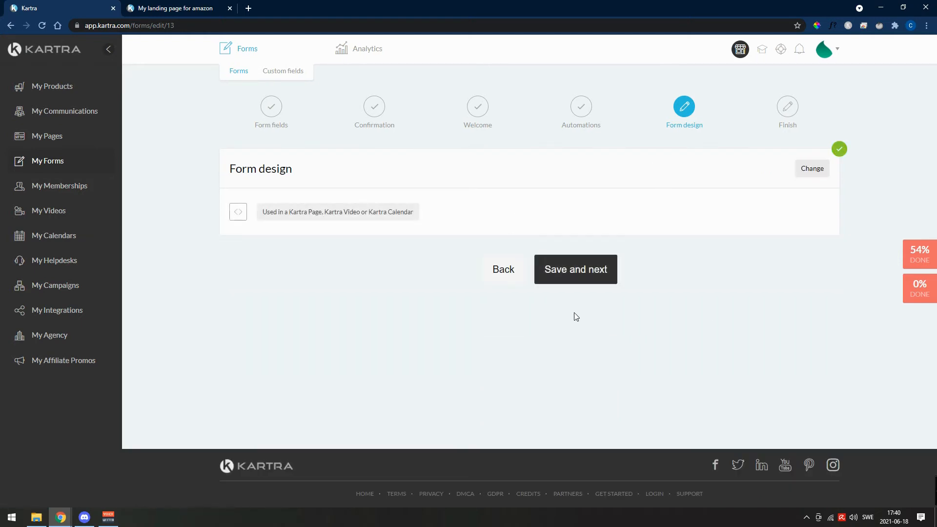
click(573, 281)
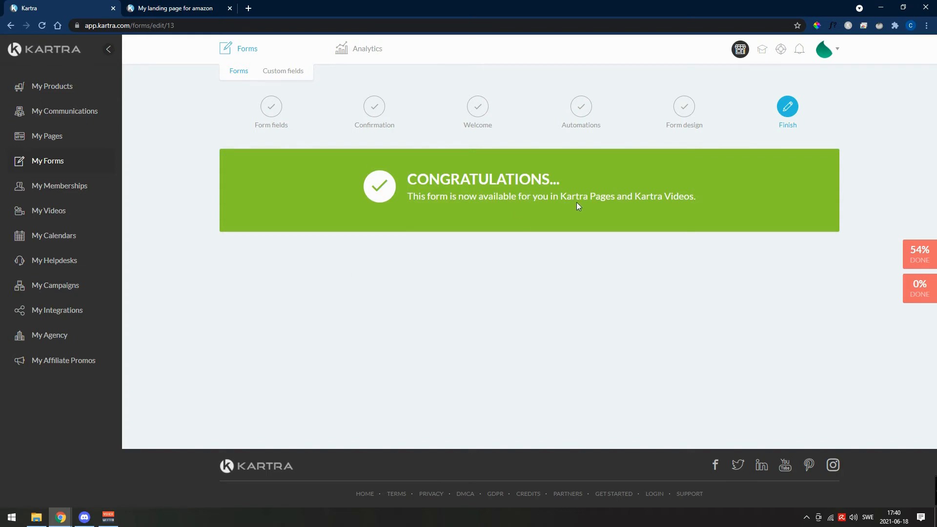
- Reload the published landing page, check its opt-in form by accepting the GDPR terms, and close the page
click(165, 6)
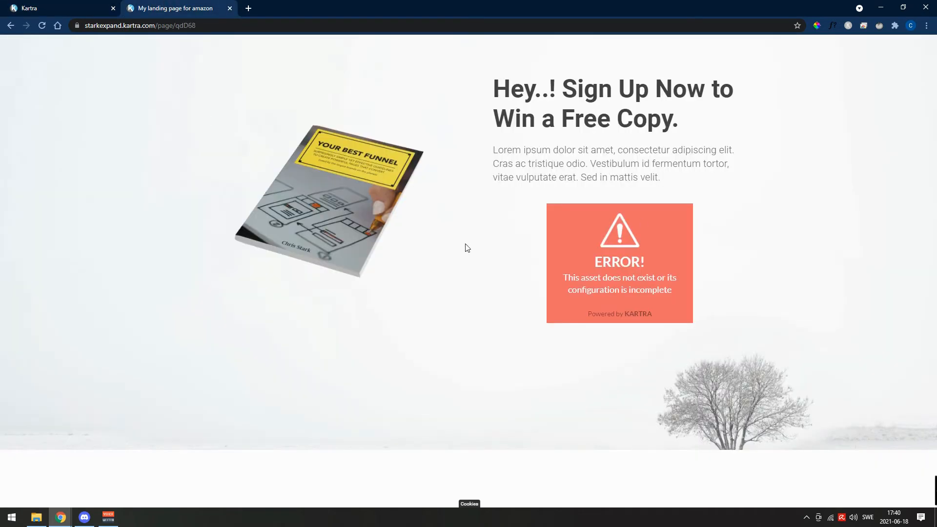
click(42, 26)
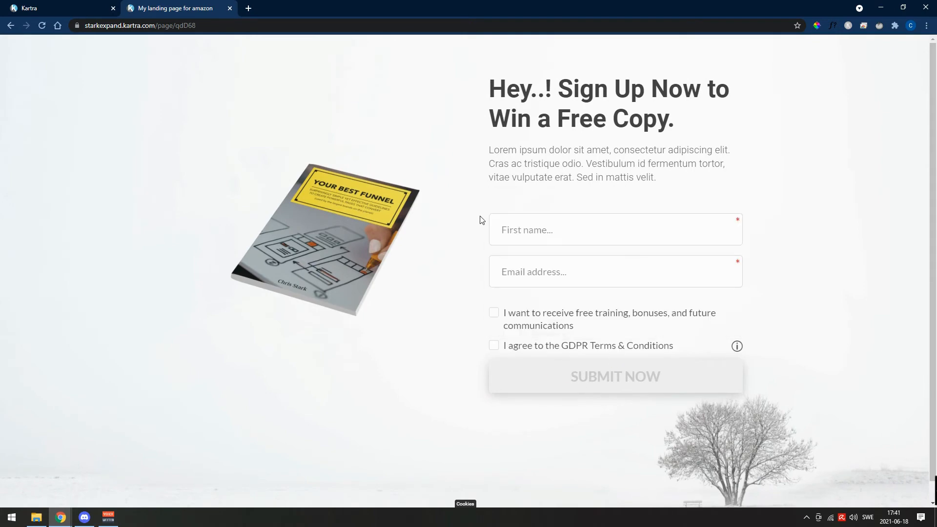
click(531, 226)
mouse_move(527, 349)
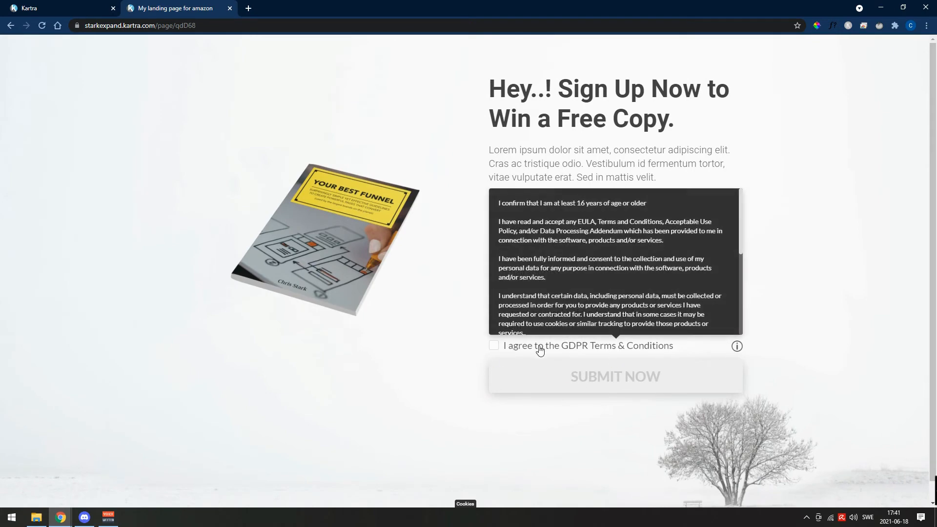
click(535, 348)
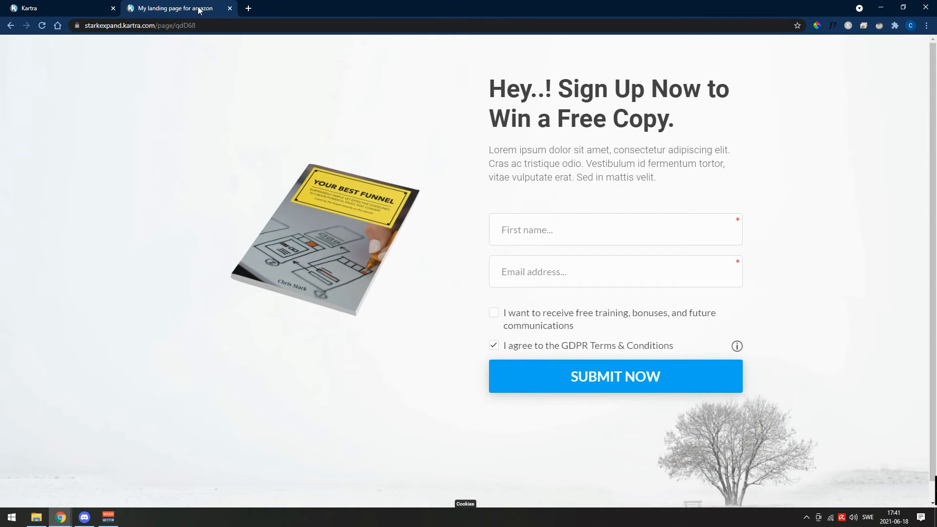
click(230, 9)
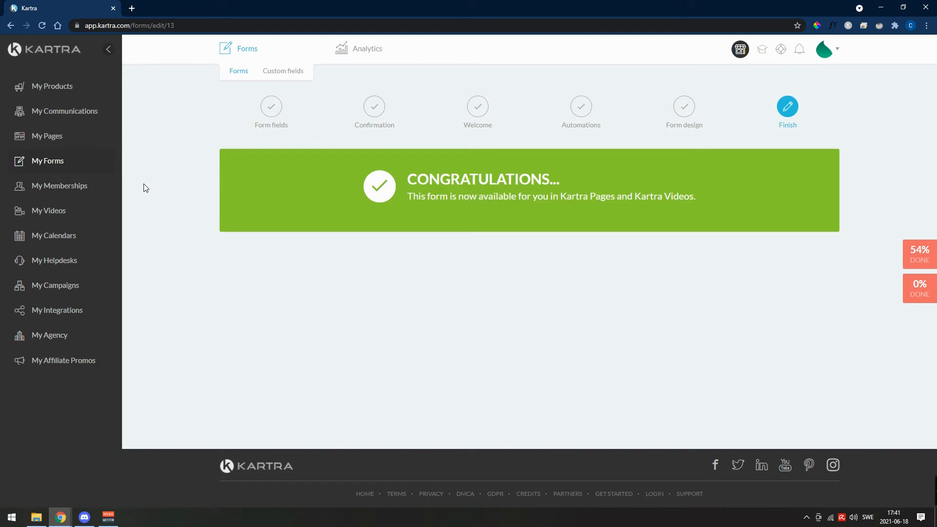
- Create a new communication sequence named "asfsdfs" with the public description "Stark Expand's Email Newsletter"
click(90, 112)
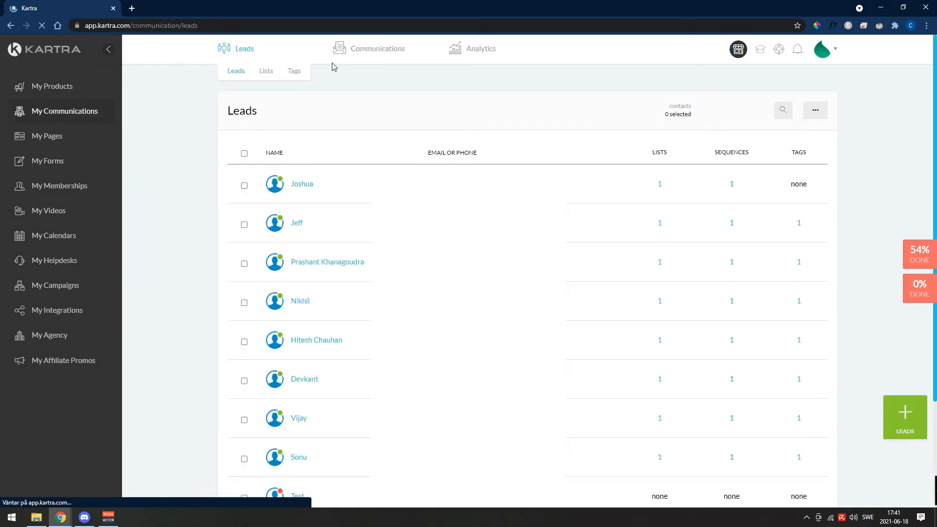
mouse_move(355, 56)
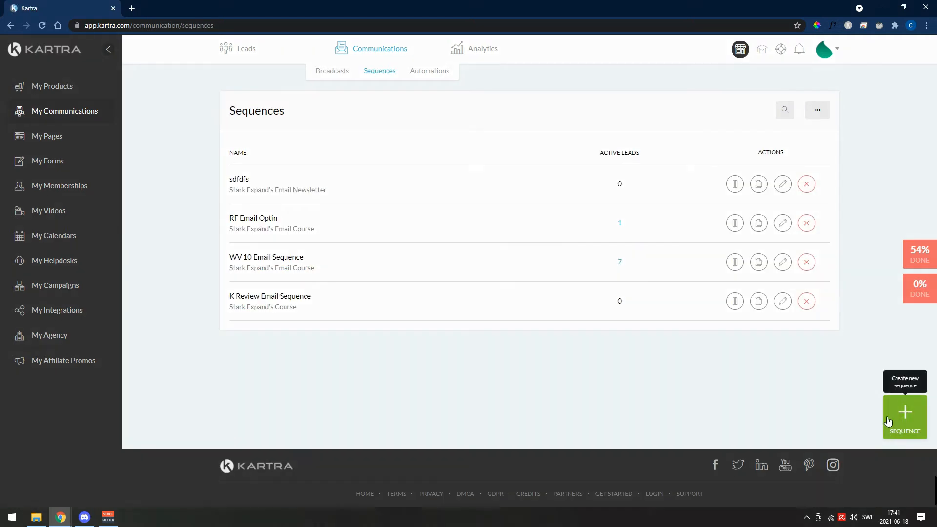
click(917, 420)
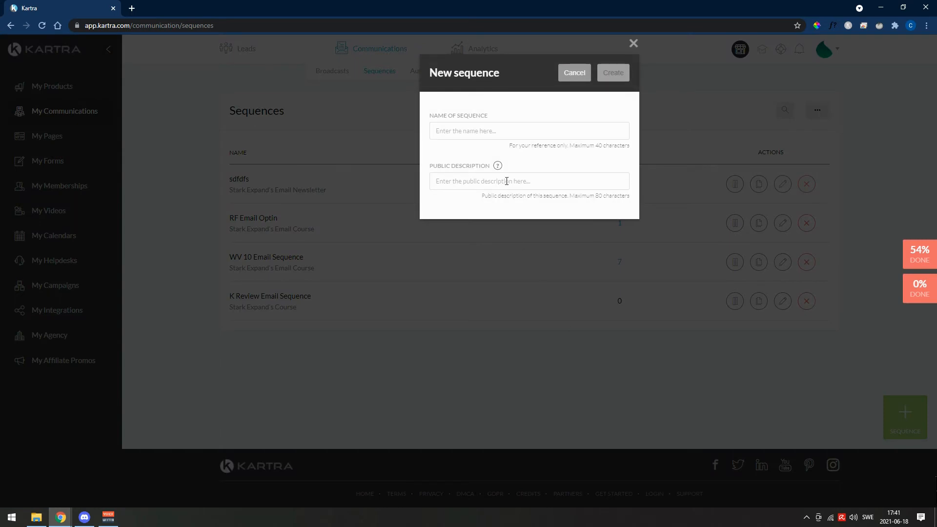
click(502, 130)
text(asfsdfs)
click(507, 178)
text(sdfsdf)
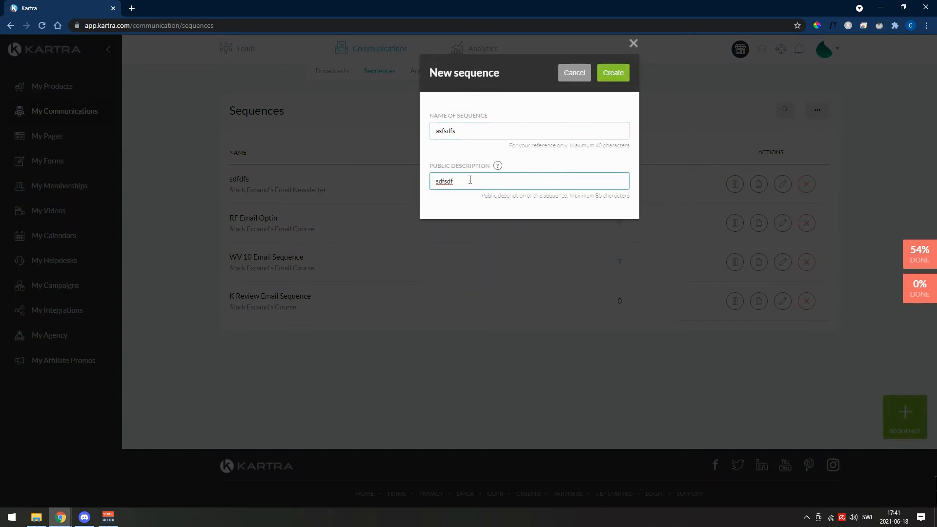
drag(470, 180, 402, 179)
key(BackSpace)
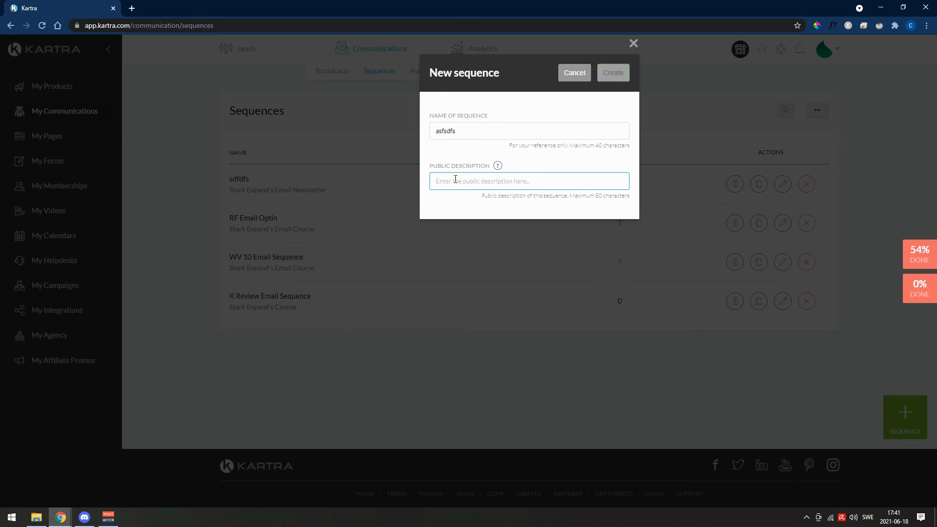
click(455, 179)
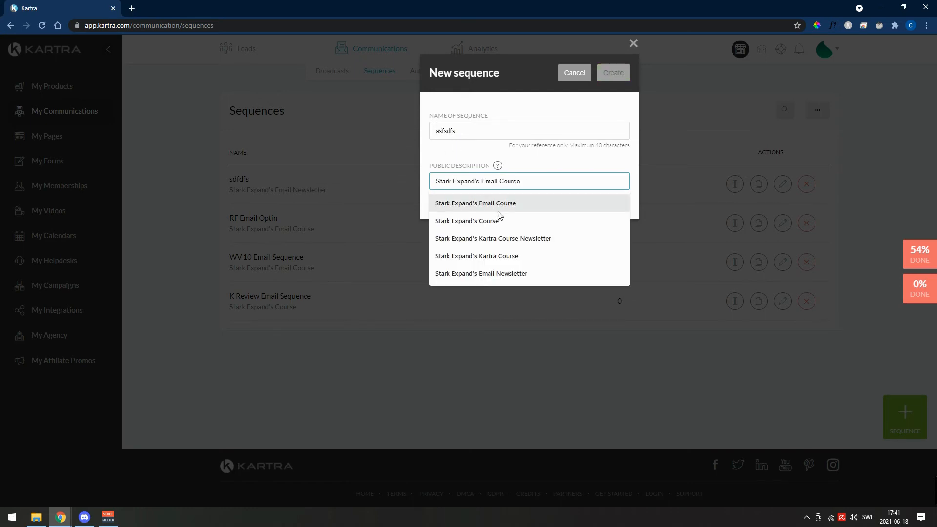
click(543, 274)
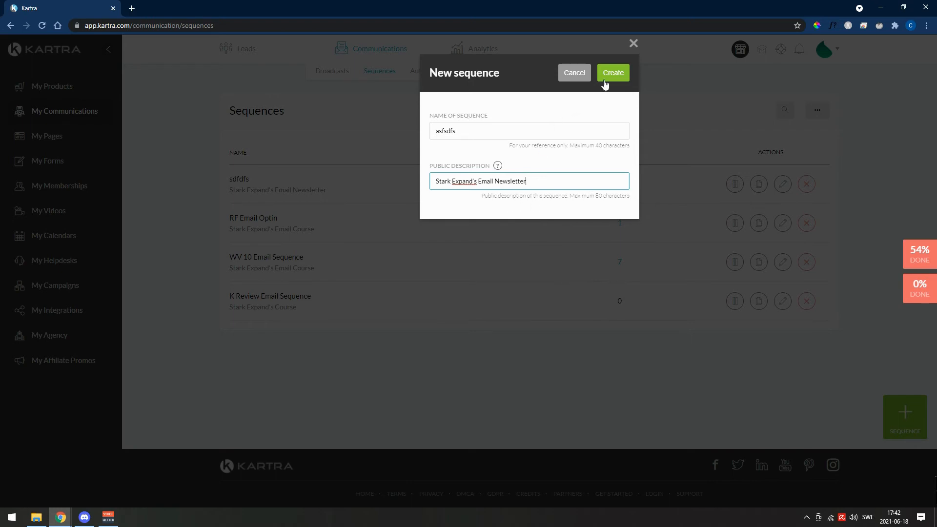
click(604, 81)
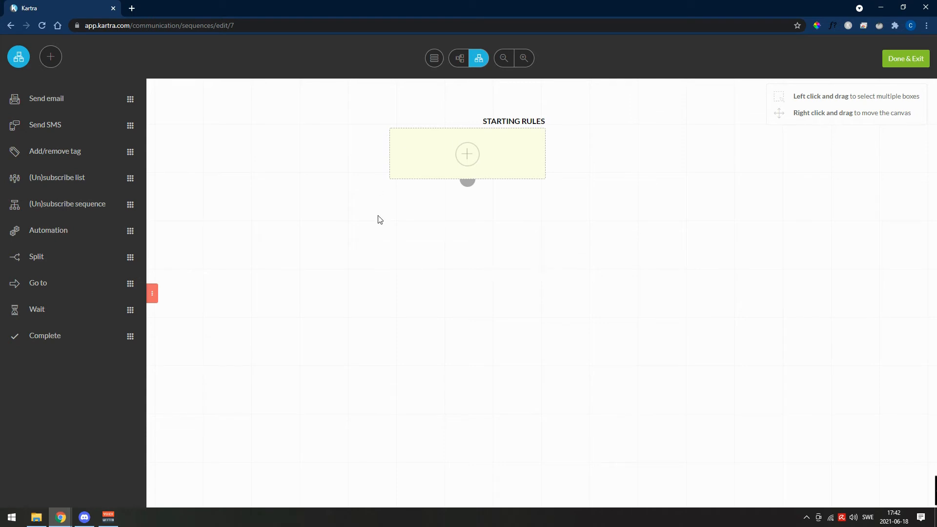
- Add an opt-in form starting rule for leads who fill in "name for my book" and save the starting rules
click(467, 155)
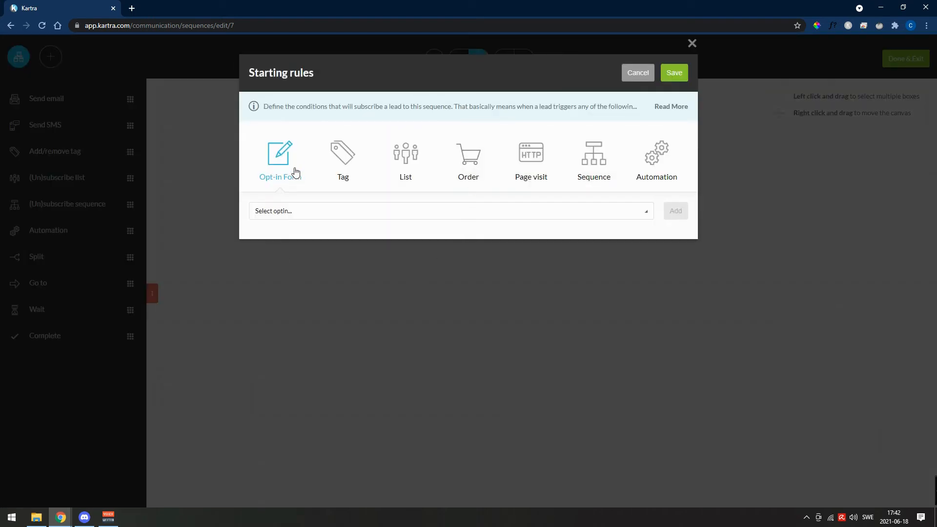
click(327, 213)
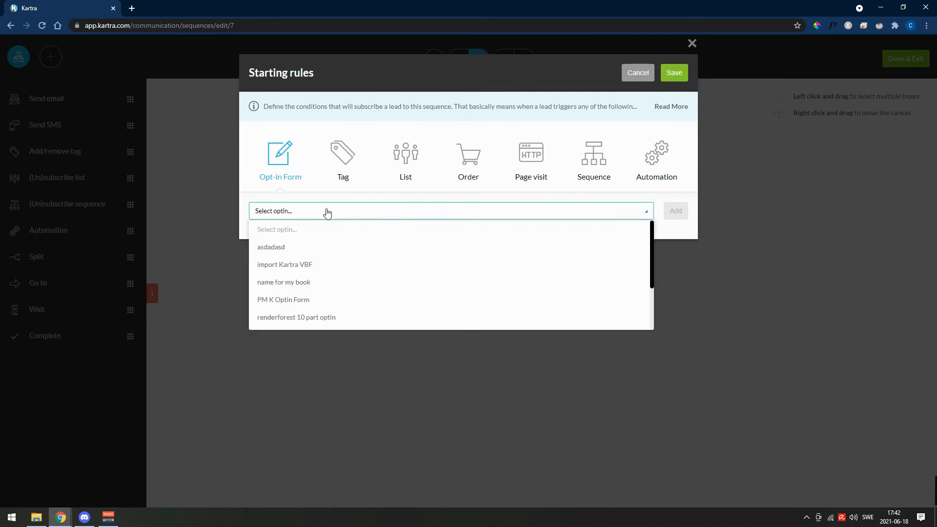
click(303, 283)
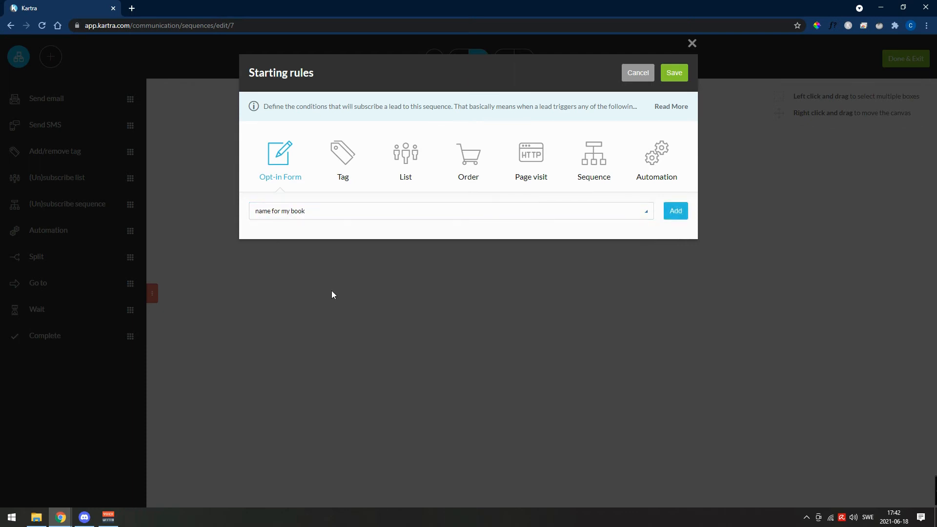
click(676, 213)
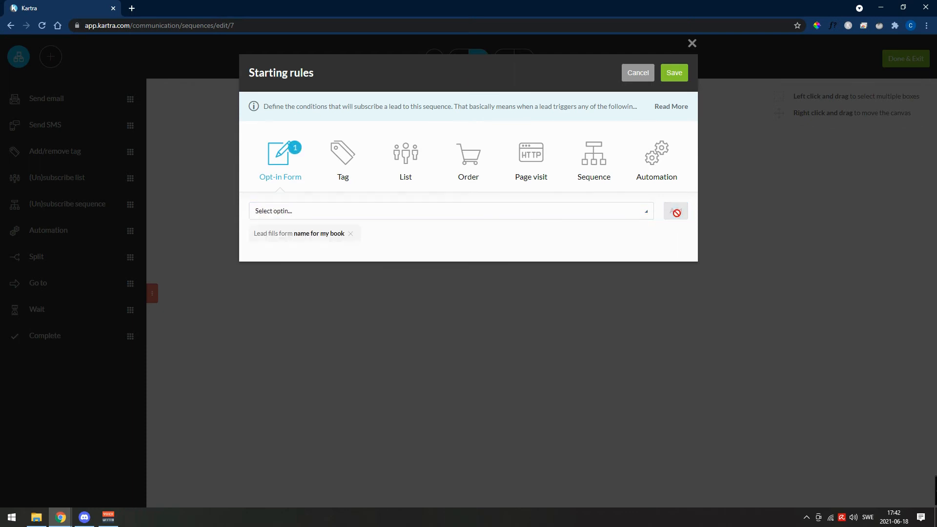
click(674, 72)
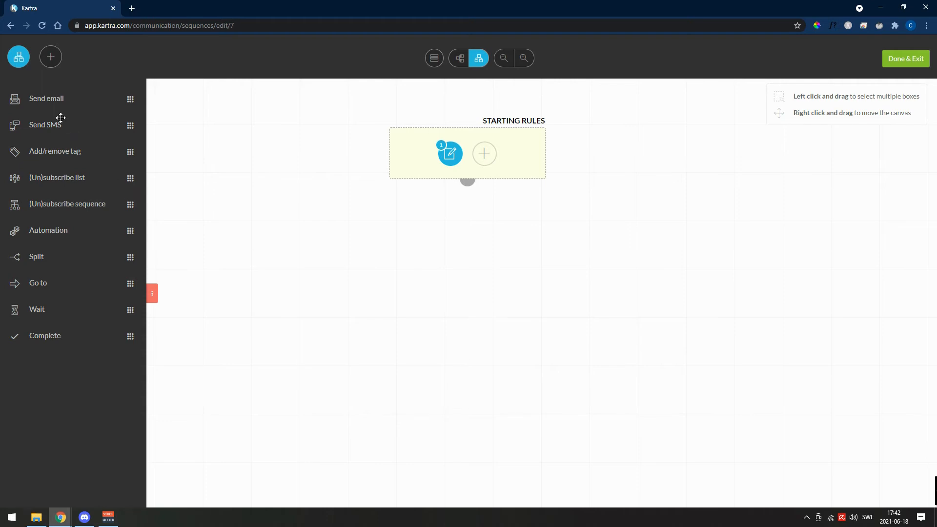
- Add a send email step named "day 1", keeping the delay, day and time, and KartraMail gateway settings
drag(46, 99, 447, 253)
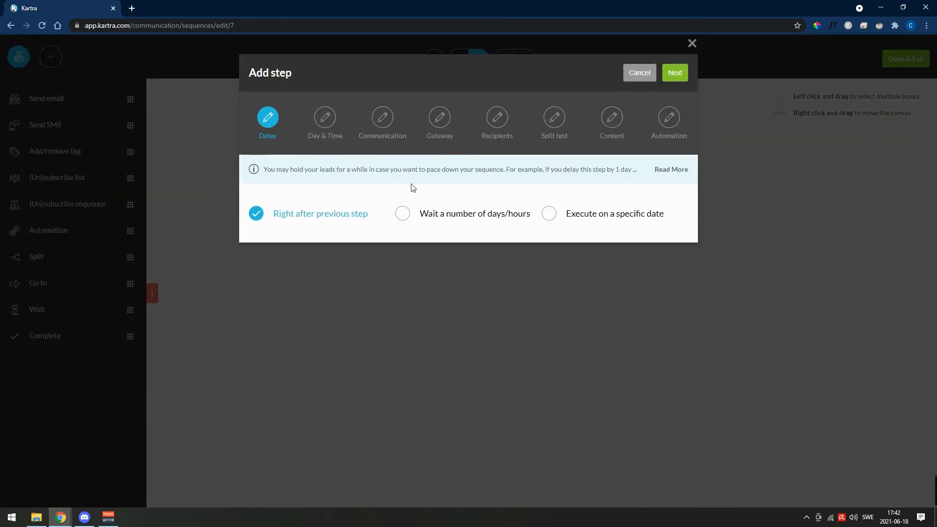
click(676, 73)
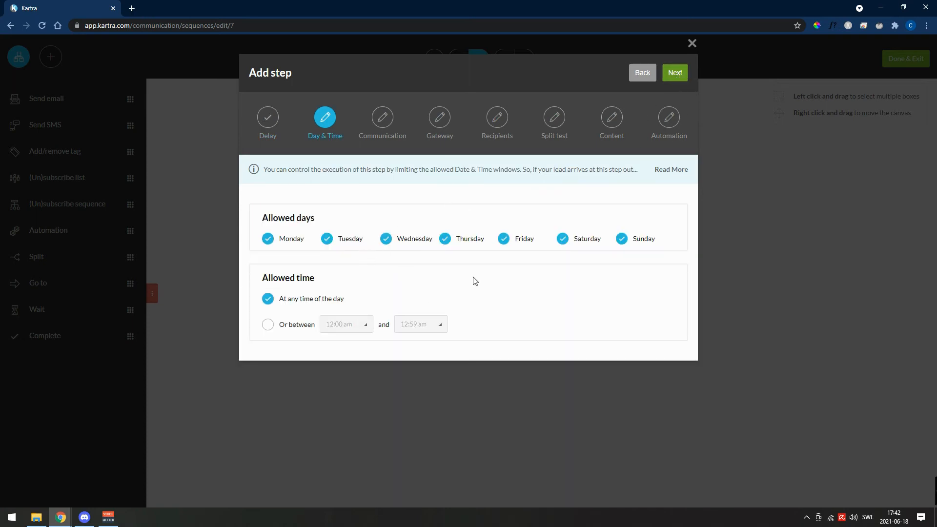
click(674, 76)
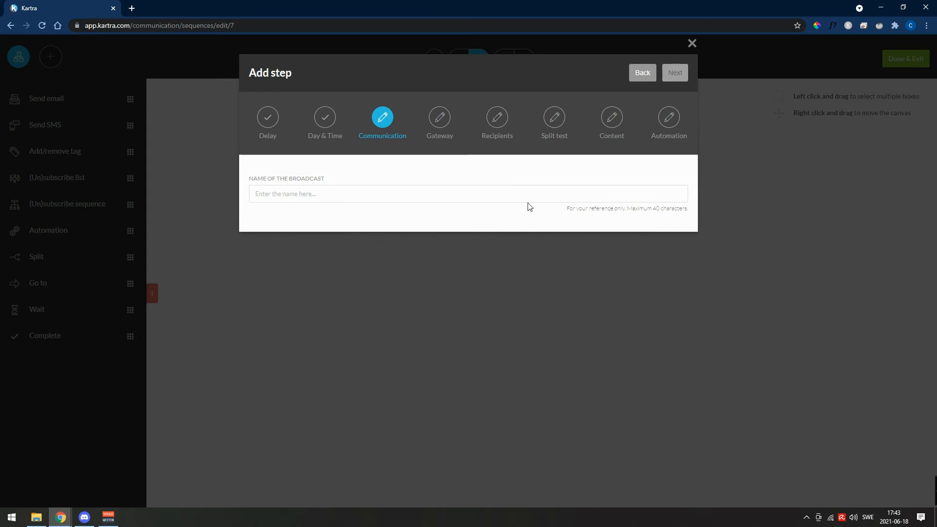
click(515, 193)
text(dfsdfsdf)
key(ctrl+a)
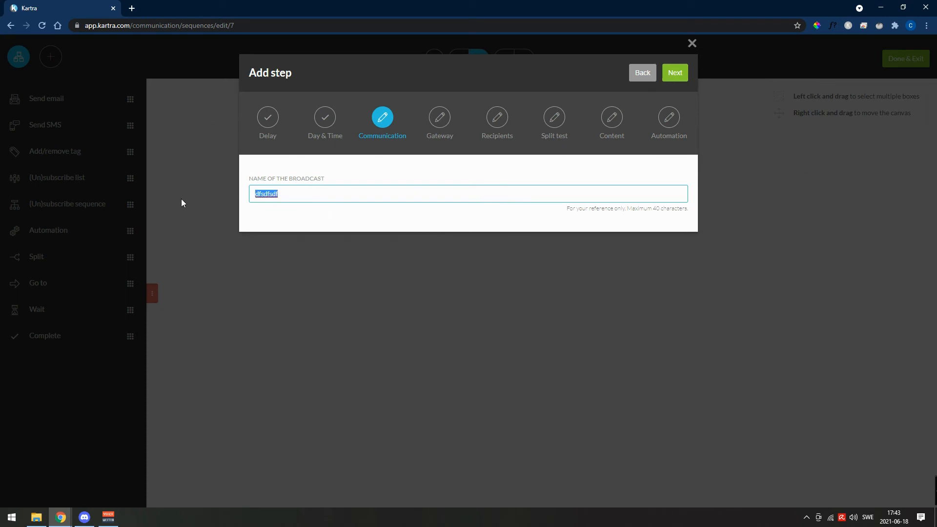
text(day 1)
click(678, 73)
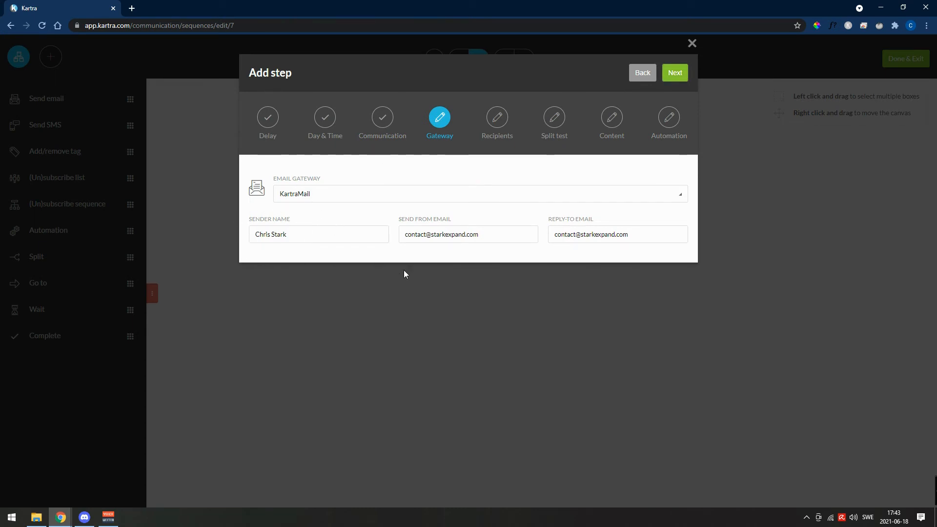
click(680, 77)
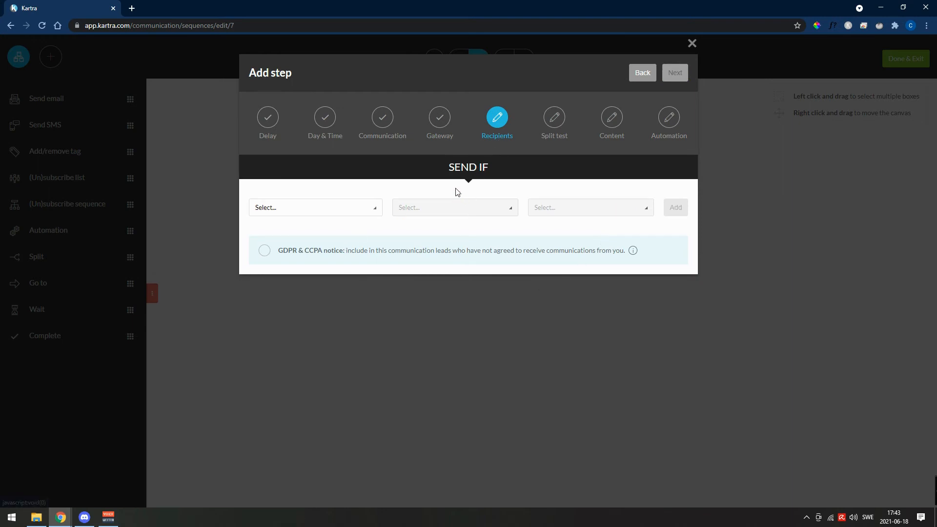
- Set the email's recipients to "Anyone reaching this step" and choose a single email instead of an A/B split test
click(317, 207)
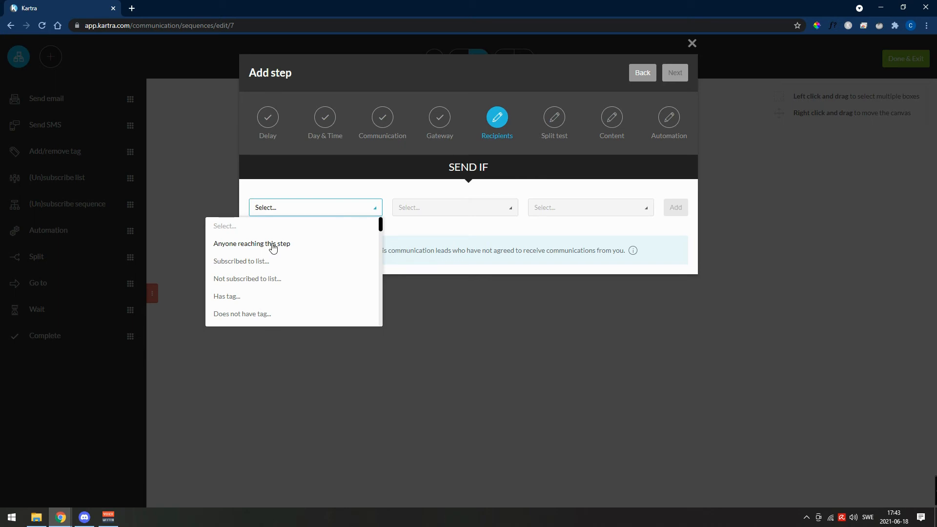
scroll(303, 267, down, 5)
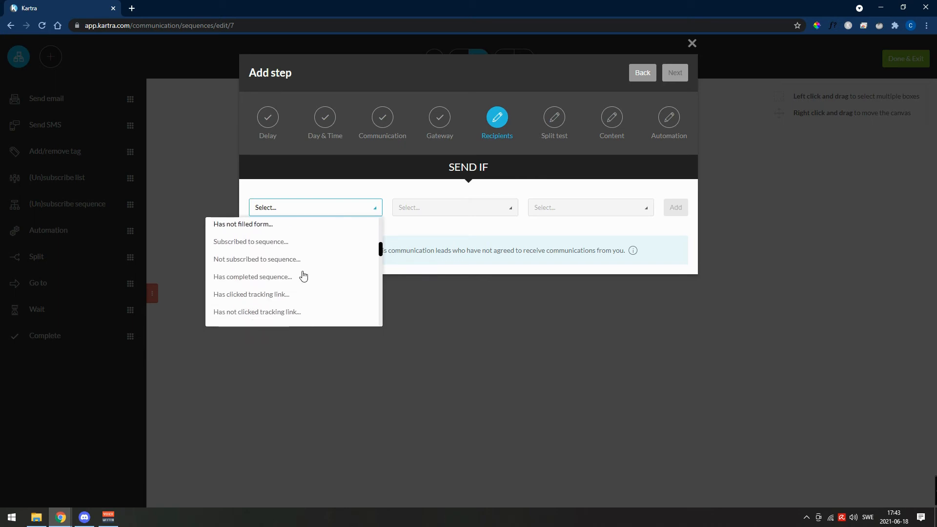
scroll(303, 277, down, 3)
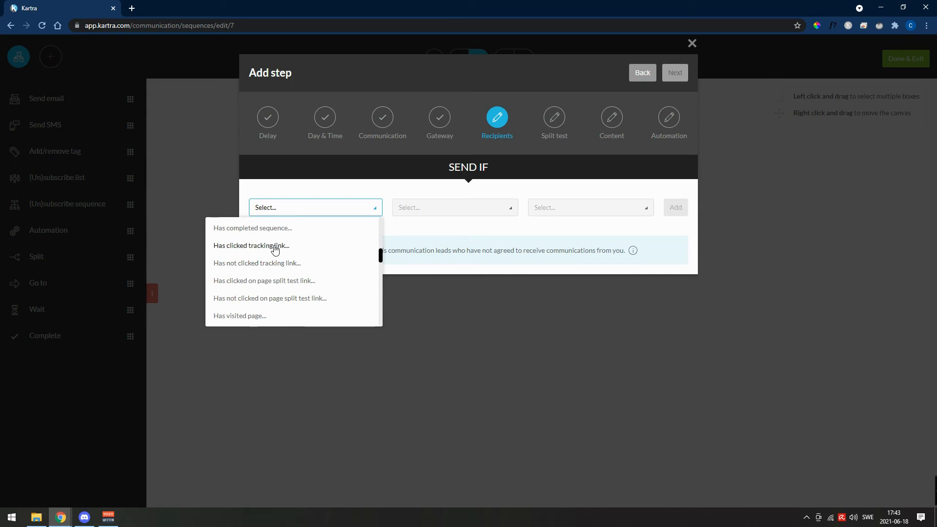
scroll(293, 270, down, 3)
scroll(293, 286, down, 2)
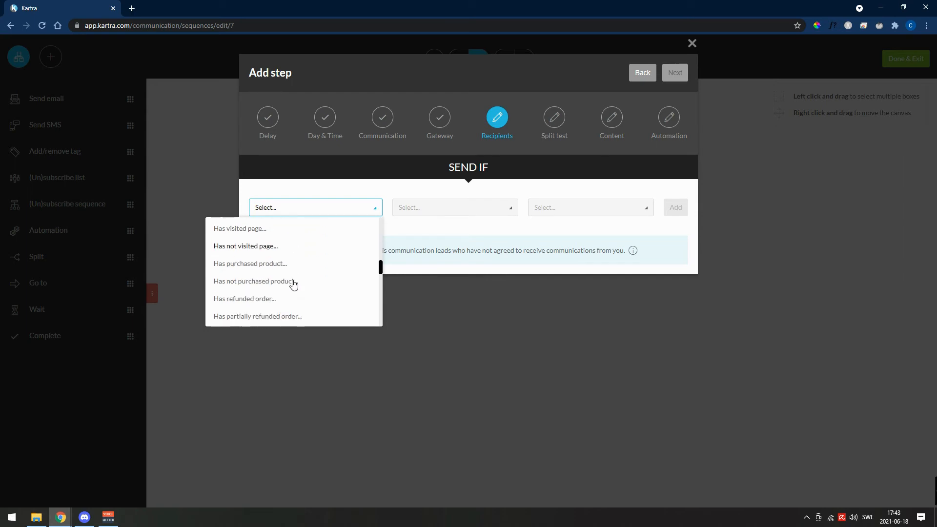
scroll(293, 284, down, 3)
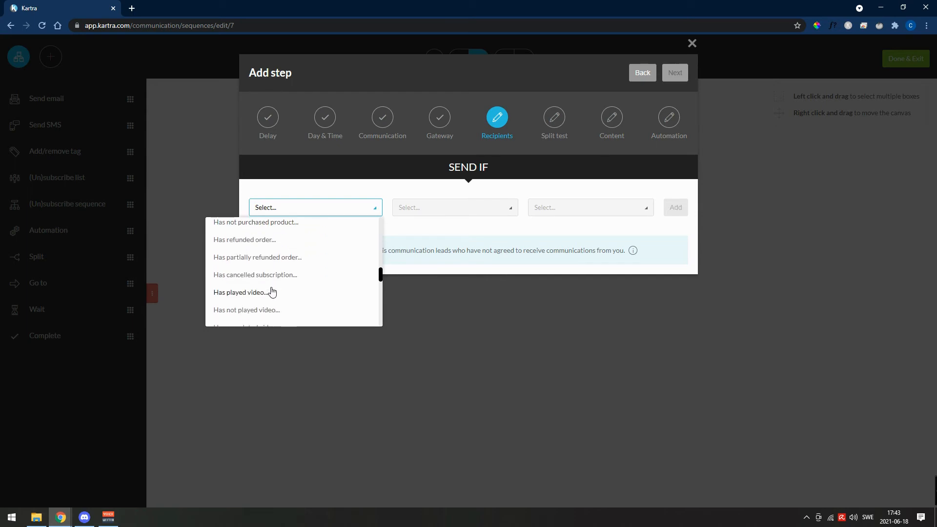
scroll(272, 291, up, 5)
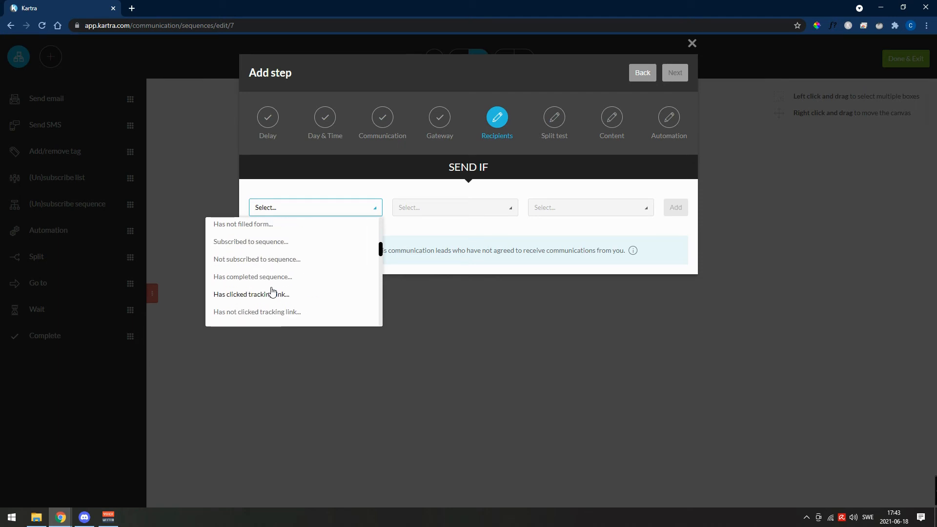
scroll(272, 291, up, 4)
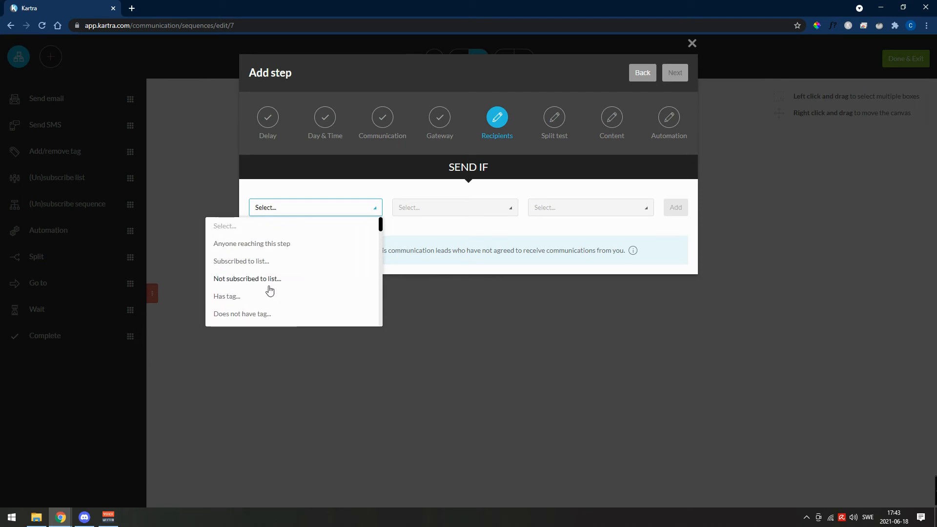
click(273, 244)
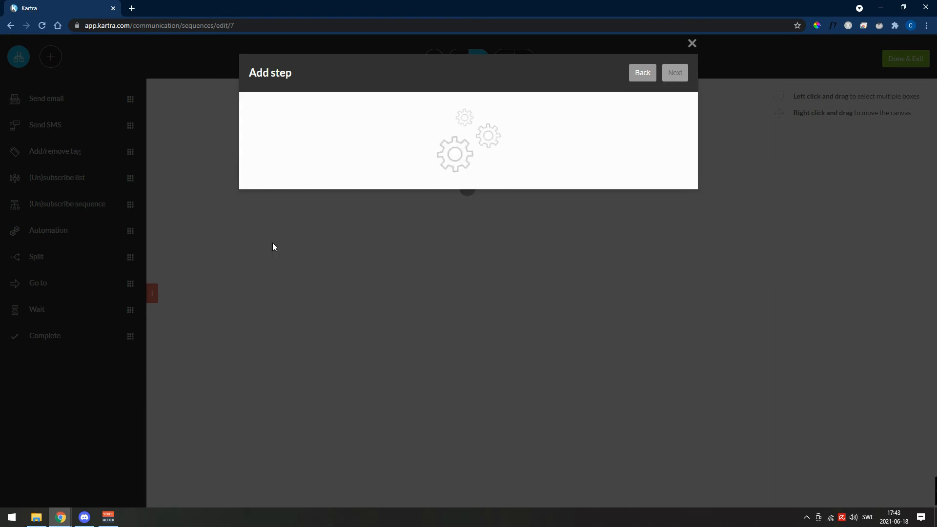
click(682, 208)
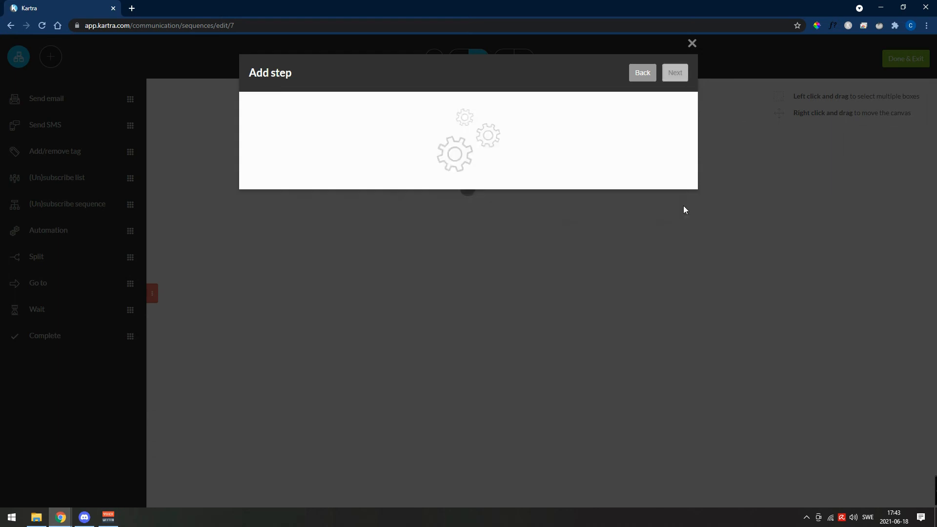
click(676, 70)
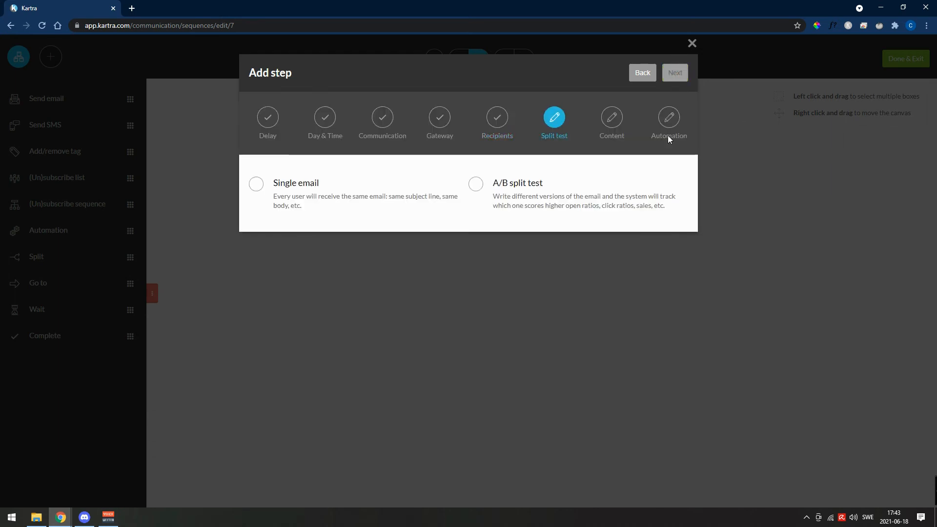
click(296, 186)
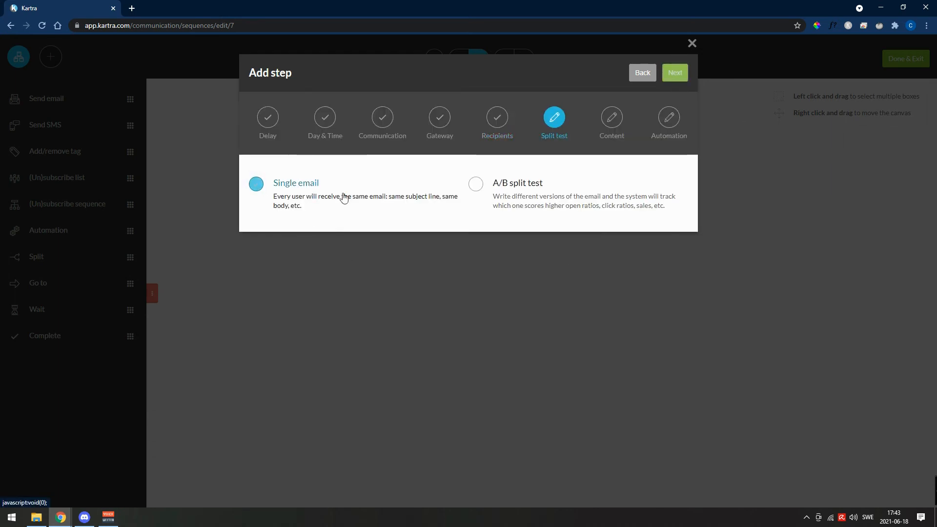
click(678, 74)
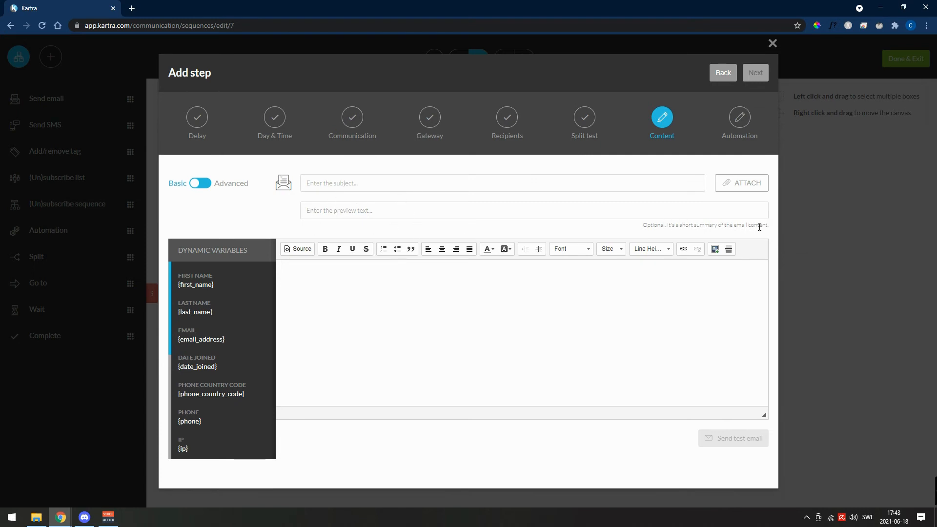
- Enter subject "sdfsdfssd", preview text "sdfsdfs" and body "asdfsd fs f sdf sdfsdfsd fsfsdf", and create the email step without an automation
click(427, 302)
text(asdfsd fs f sdf sdf)
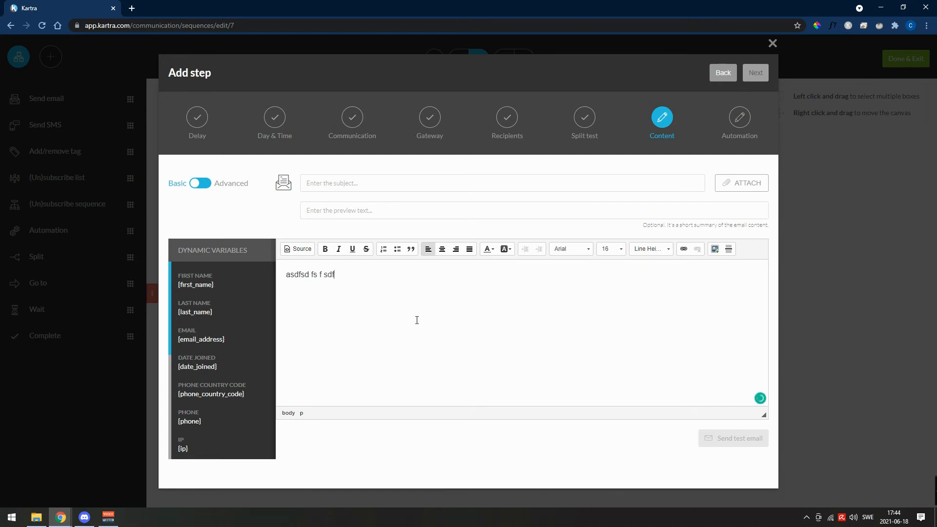
text(sdfsd fsfsdf)
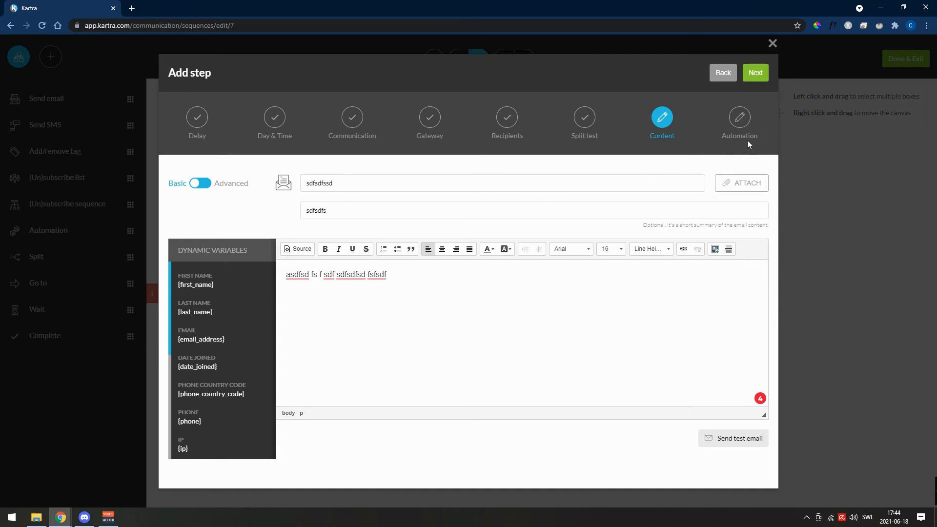
click(758, 73)
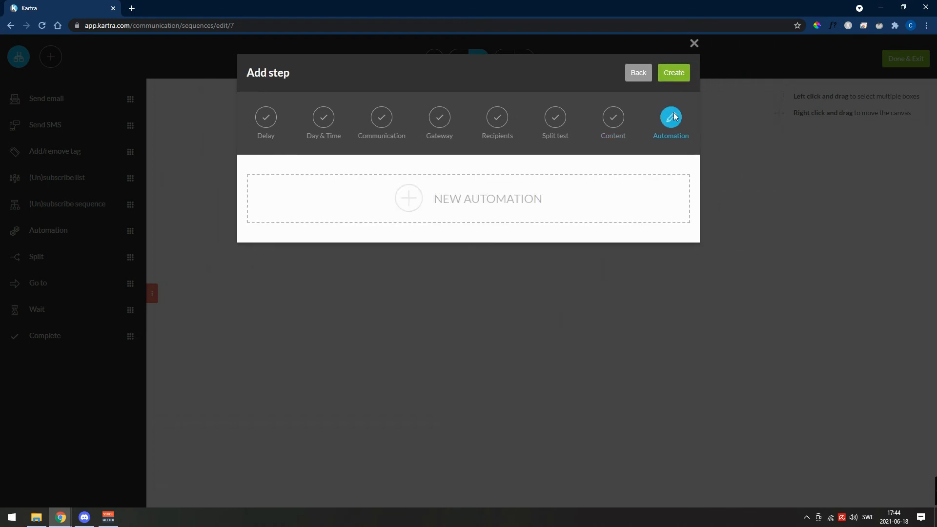
click(670, 76)
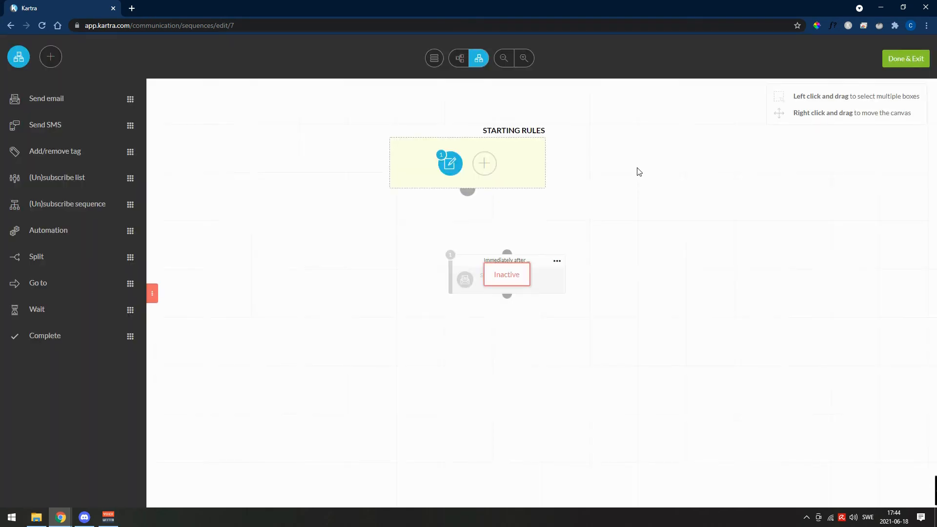
- Position the "day 1" email step directly beneath the starting rules and activate it
drag(545, 261, 502, 259)
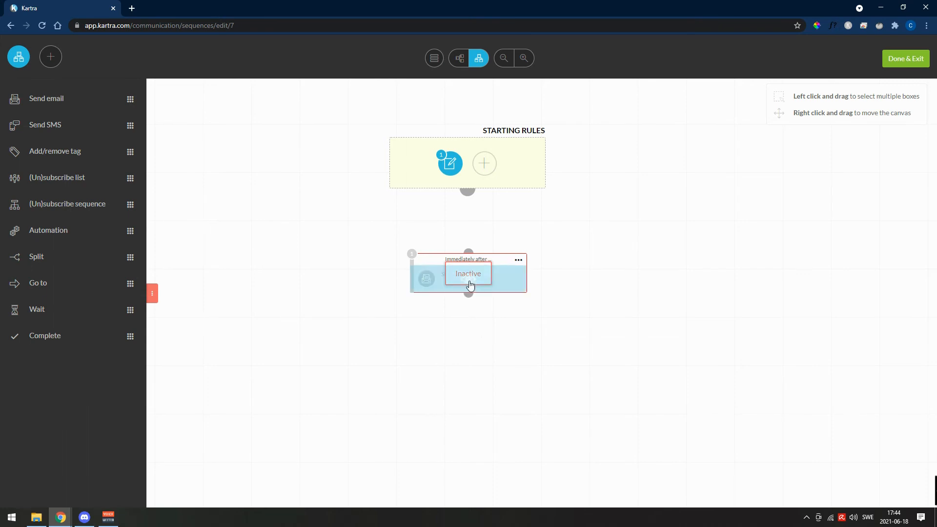
click(518, 260)
click(566, 238)
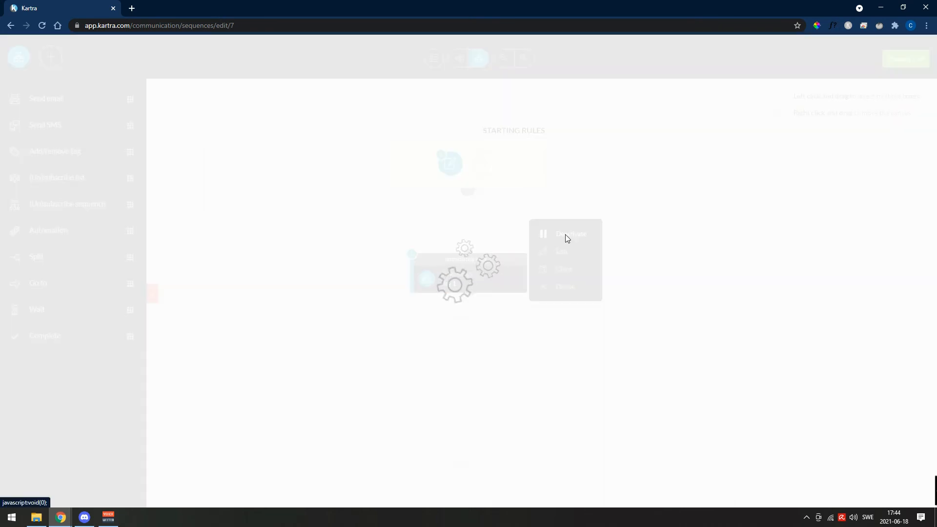
click(473, 402)
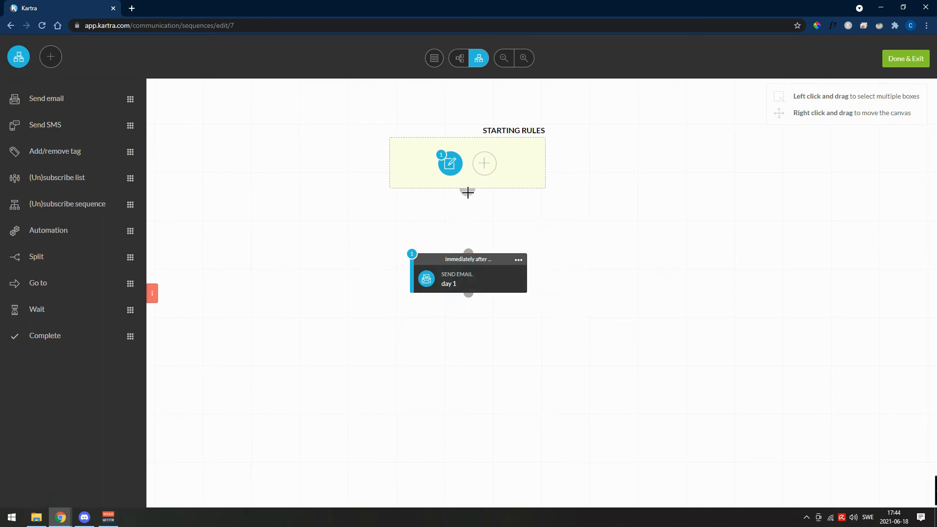
- Connect the starting rules to the "day 1" email step and align the step beneath them
drag(467, 191, 469, 248)
drag(482, 258, 480, 252)
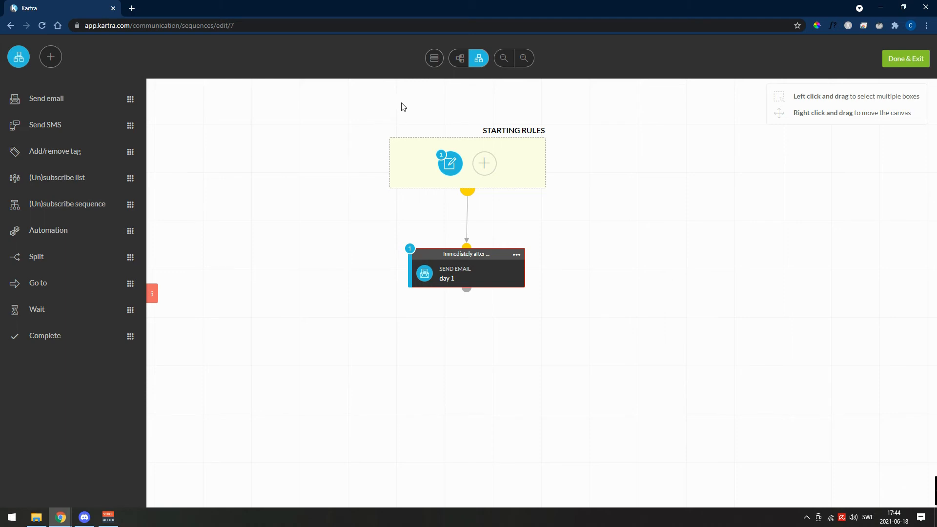
mouse_move(452, 176)
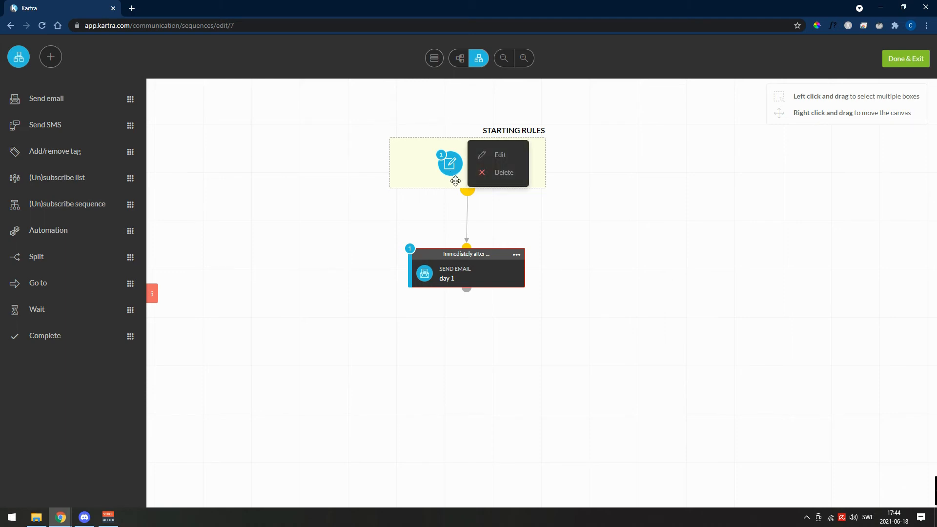
mouse_move(472, 278)
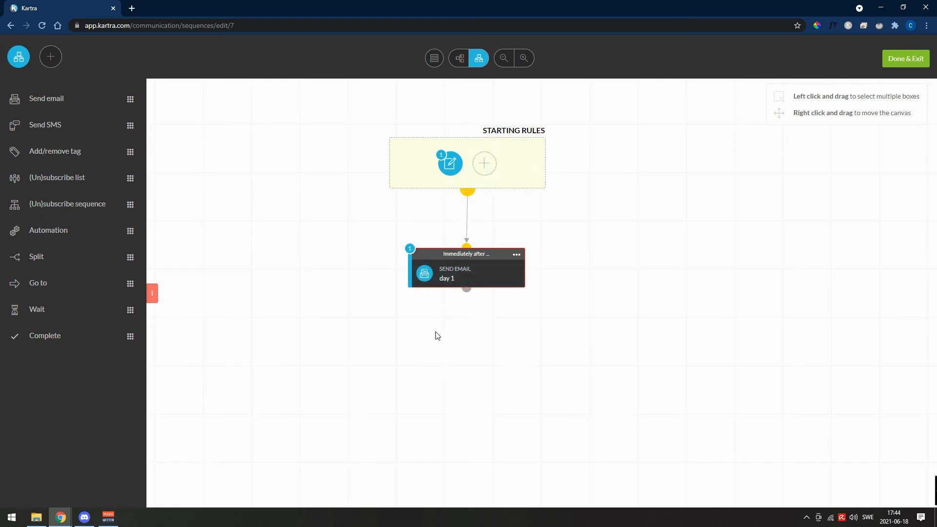
click(517, 254)
- Add a wait step beneath the "day 1" email with a delay of 2 days and 0 hours
drag(48, 311, 435, 331)
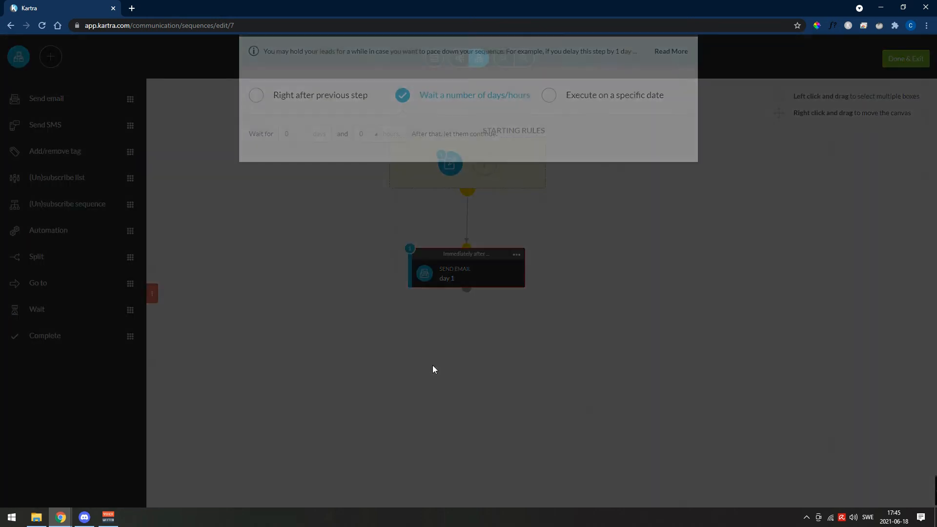
drag(294, 252, 283, 252)
text(2)
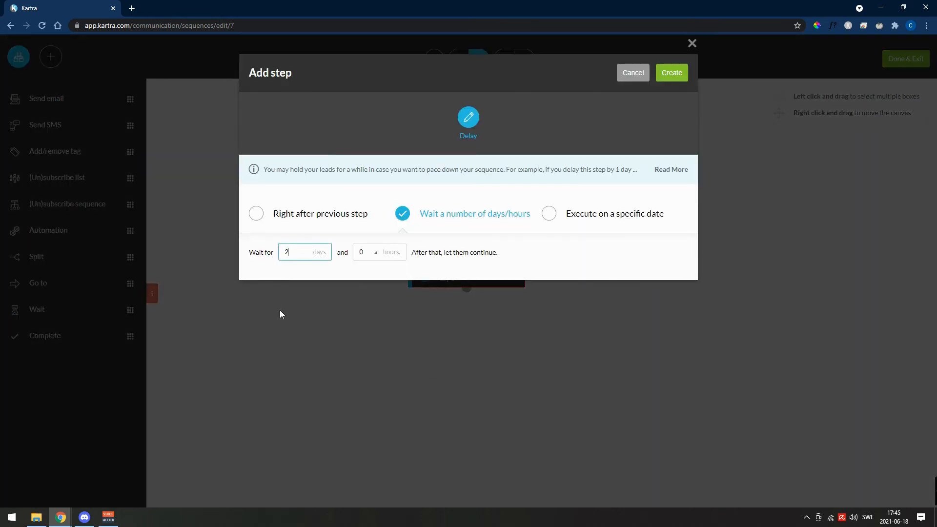
click(681, 73)
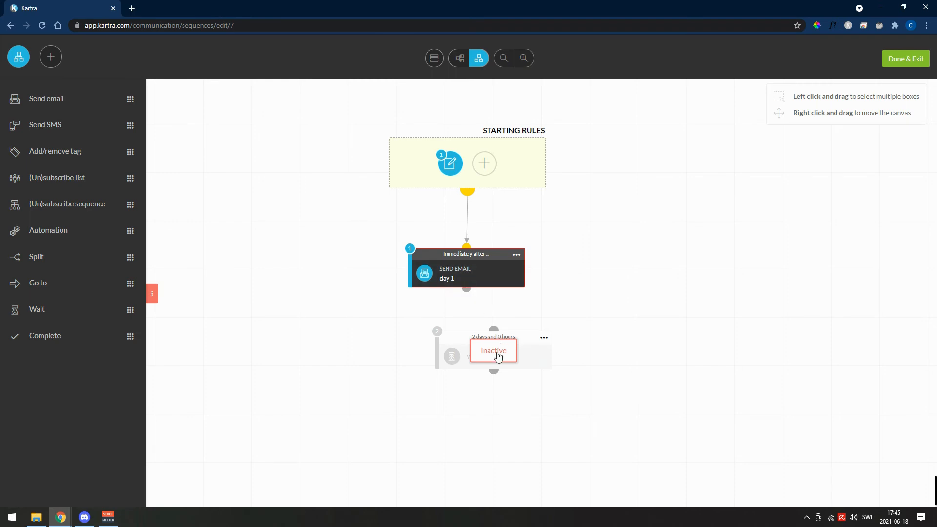
- Activate the wait step and connect the "day 1" email to it, aligned directly beneath
click(543, 338)
click(592, 311)
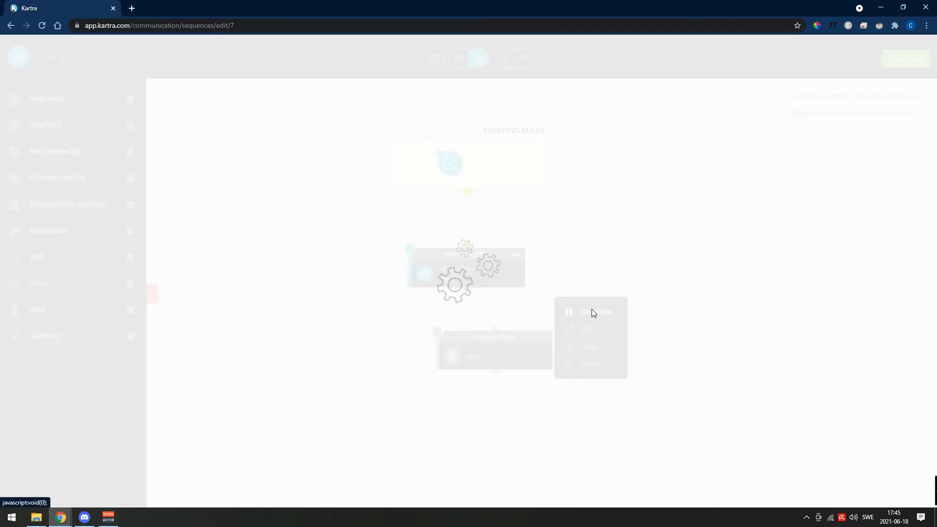
drag(512, 337, 500, 335)
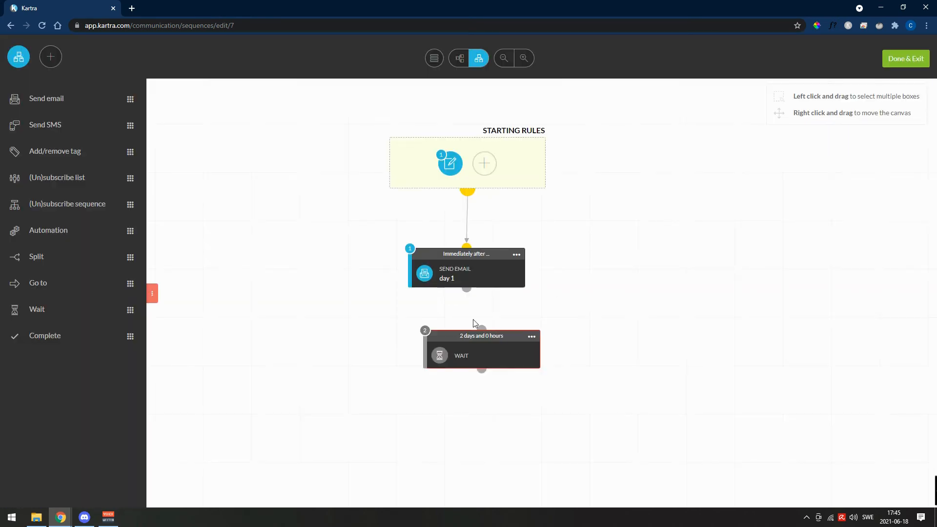
drag(466, 288, 491, 340)
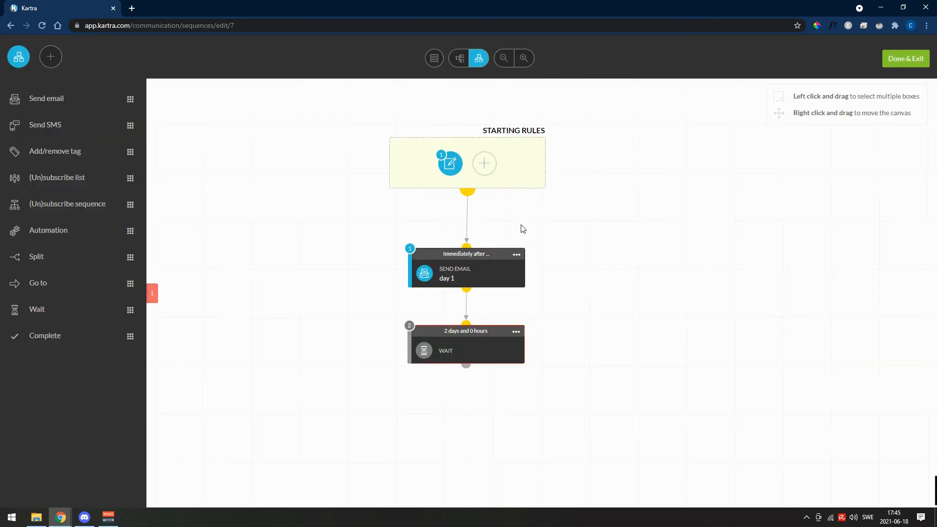
- Clone the "day 1" email step, place the copy beneath the wait step and connect the two
click(516, 255)
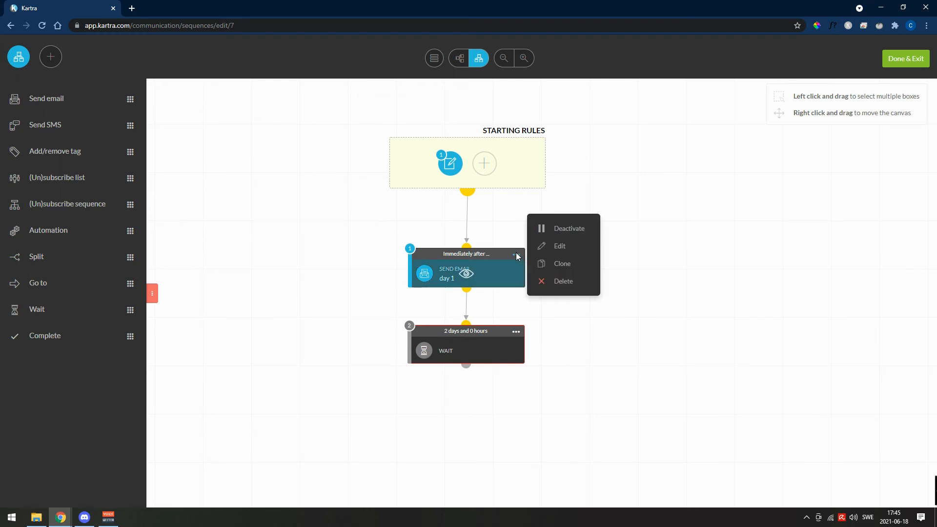
click(557, 265)
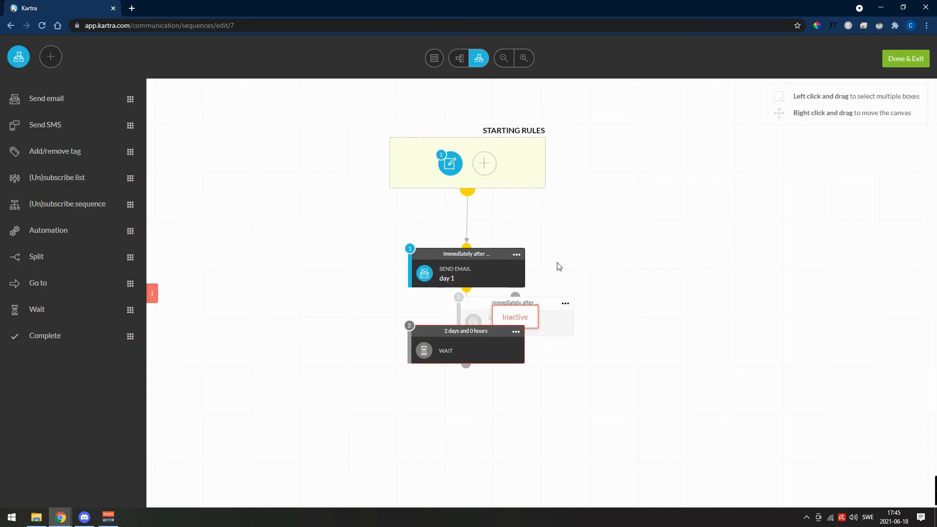
mouse_move(544, 303)
mouse_down()
mouse_move(563, 317)
mouse_move(544, 382)
mouse_move(495, 399)
mouse_up()
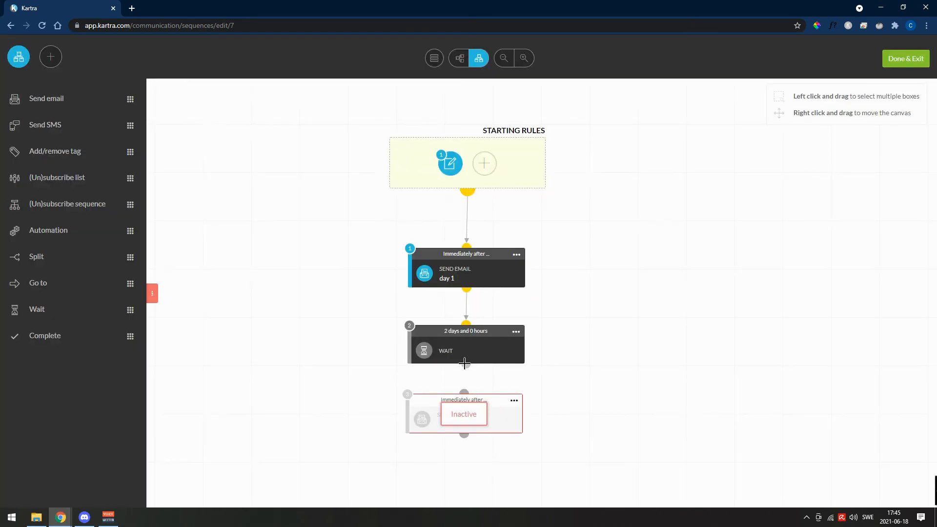
drag(466, 365, 464, 394)
- Activate the cloned email step and finish editing the sequence
click(512, 400)
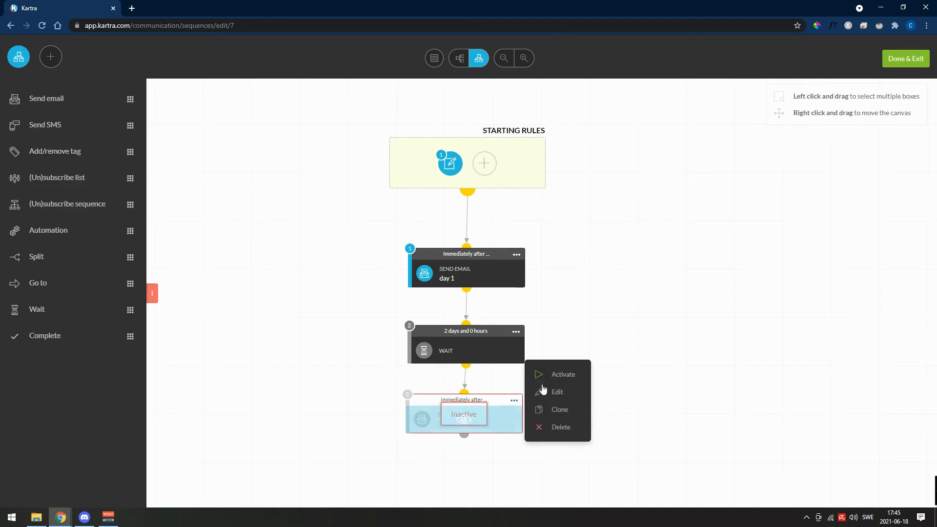
click(556, 377)
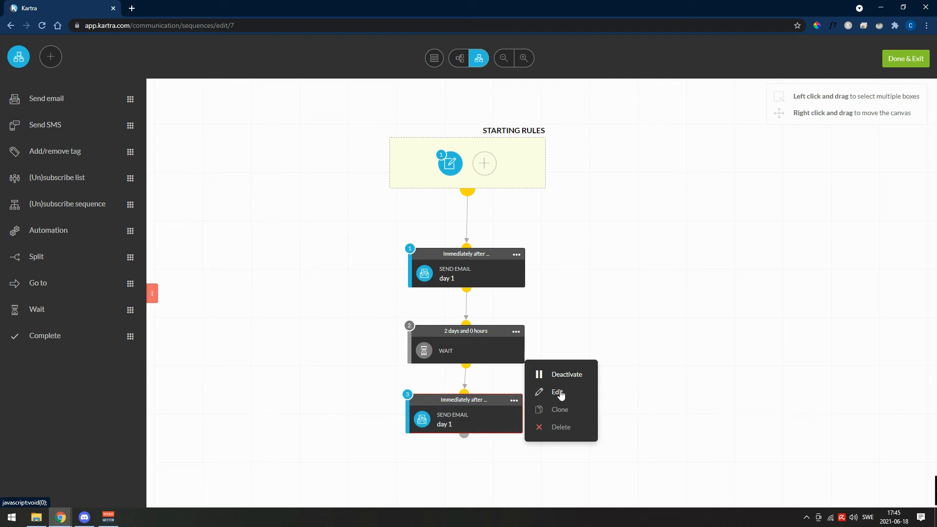
click(659, 288)
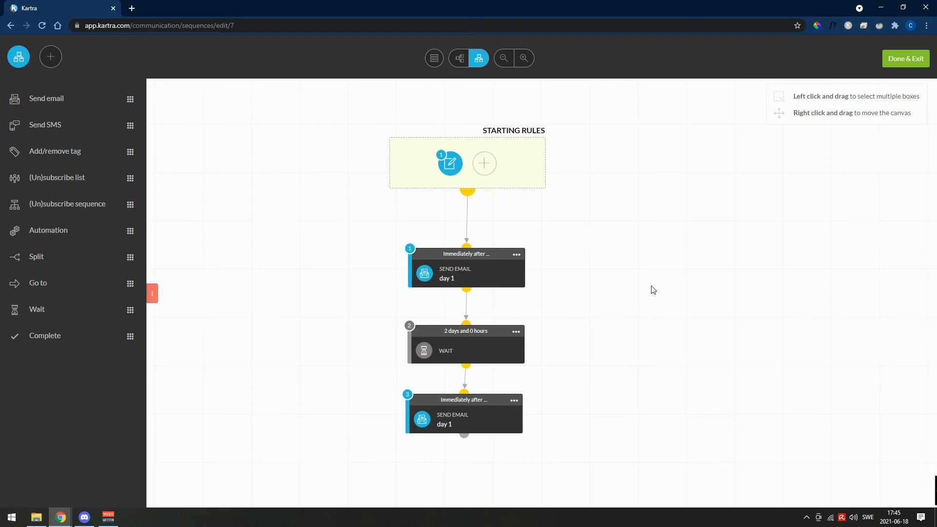
click(906, 59)
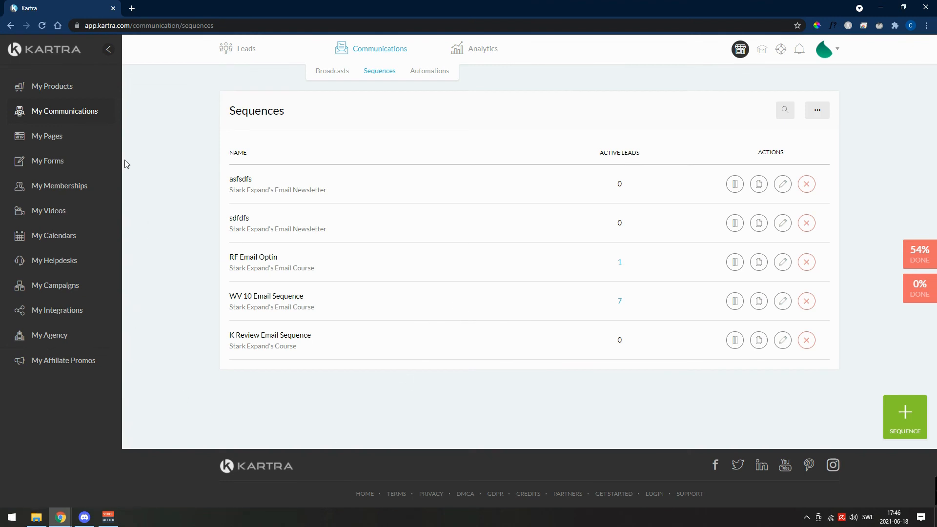
- Open the "name for my book" opt-in form for editing, keeping its name
click(48, 161)
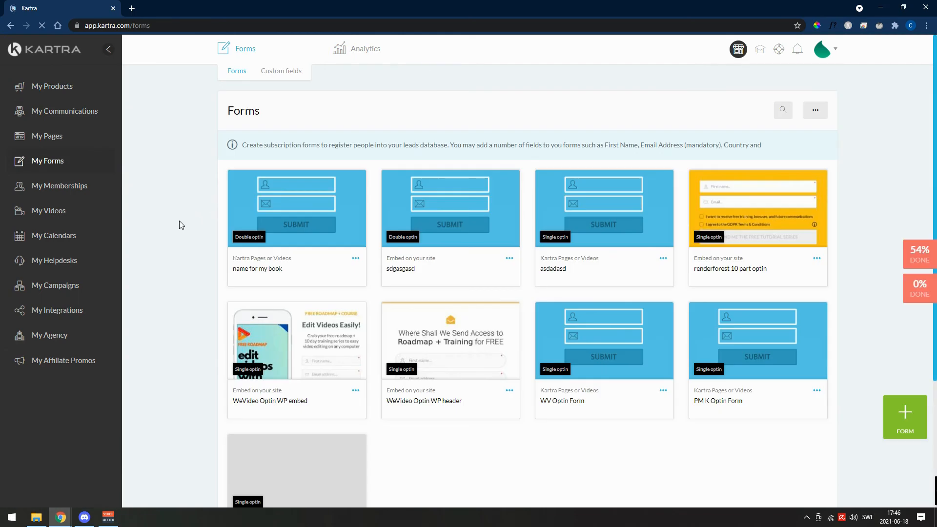
click(356, 259)
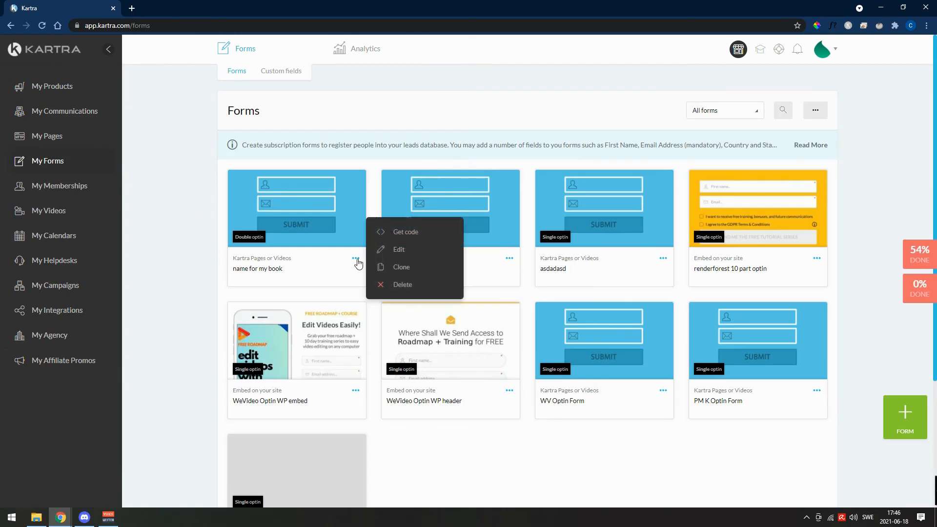
click(397, 251)
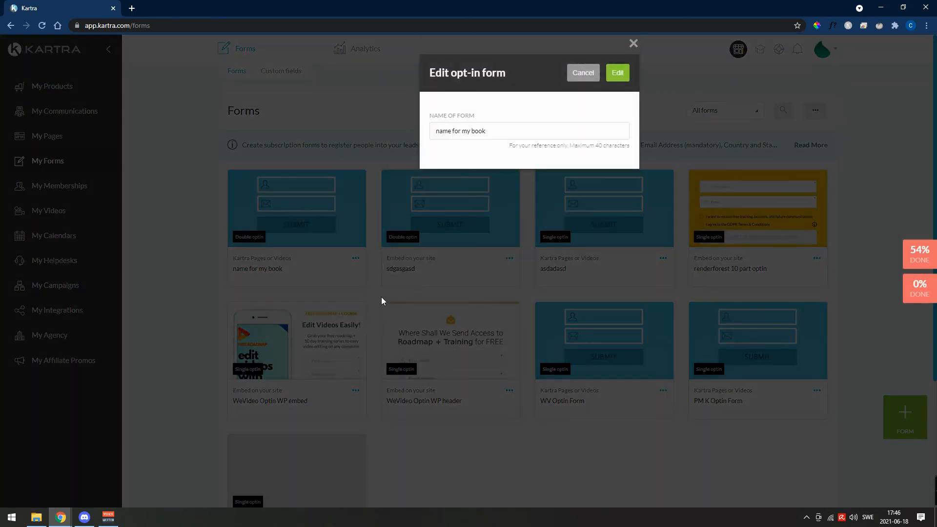
click(616, 74)
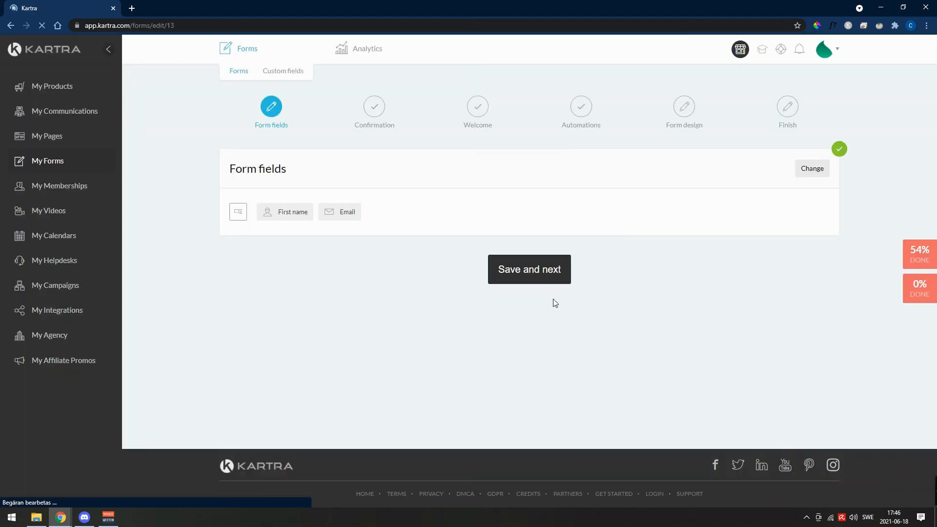
- Keep the form's field, confirmation and welcome settings and advance to its automations
click(538, 268)
scroll(499, 310, down, 5)
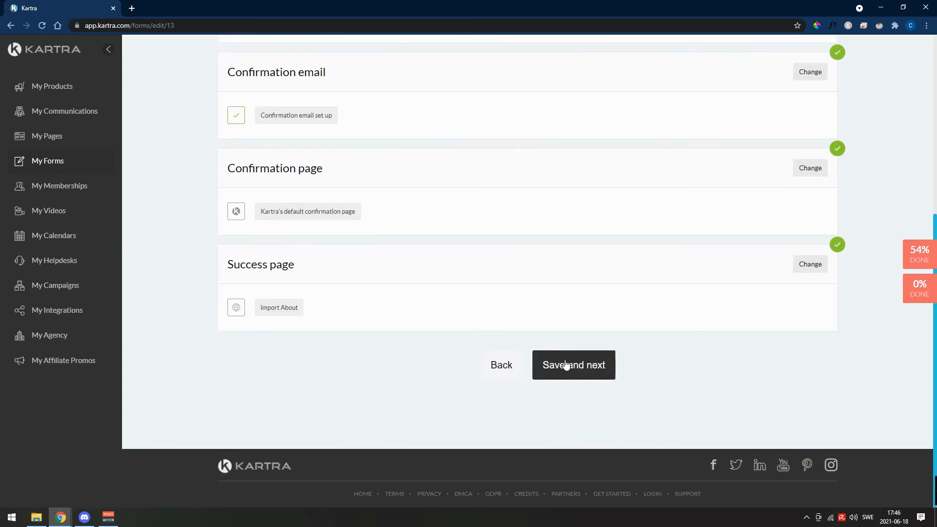
click(569, 366)
click(569, 271)
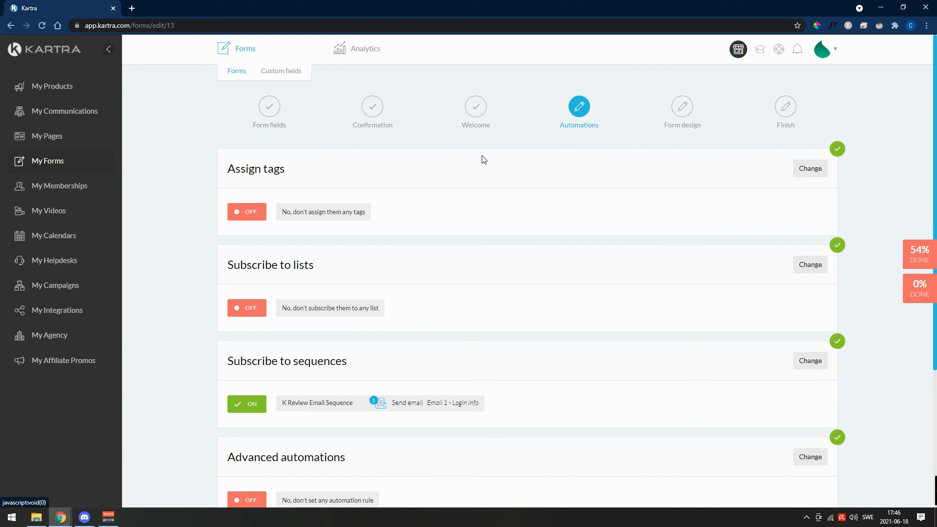
- Replace K Review Email Sequence in the form's sequence subscriptions with "asfsdfs", starting at Step 1, the "day 1" email
click(819, 363)
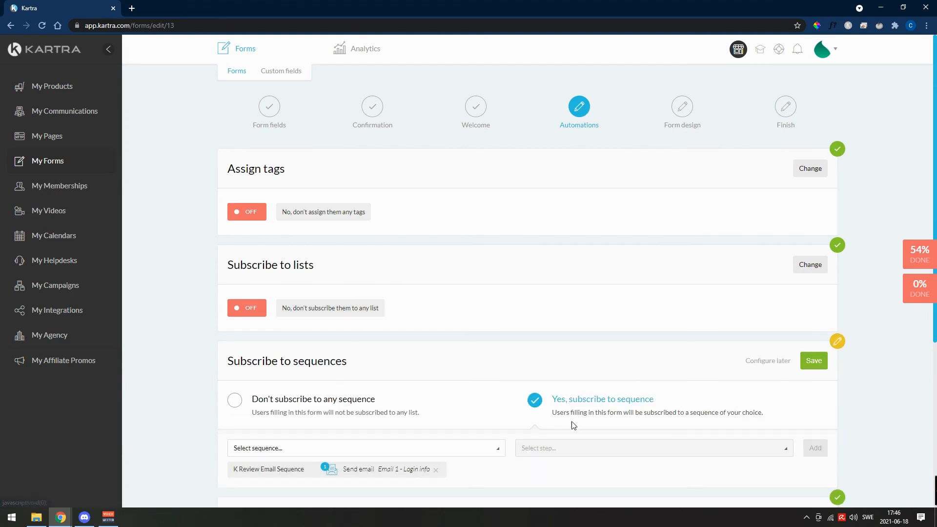
scroll(537, 421, down, 2)
click(352, 358)
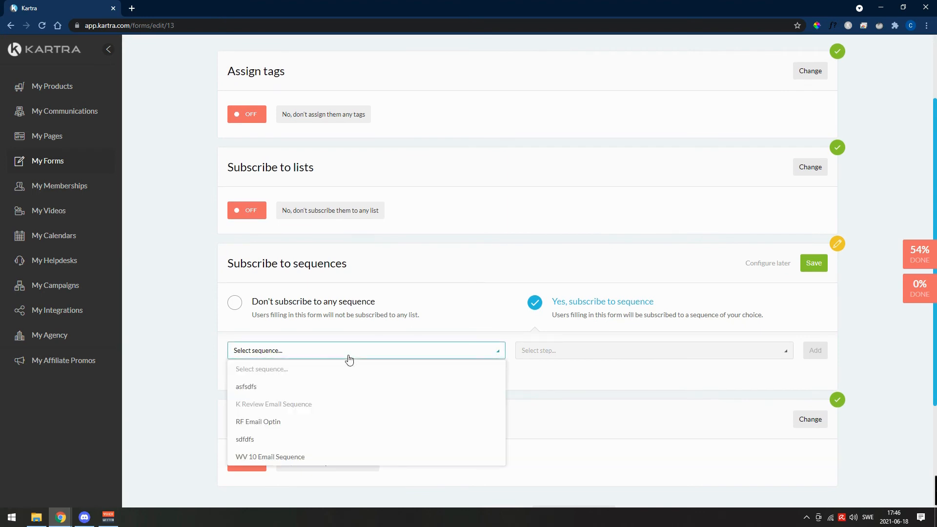
click(254, 388)
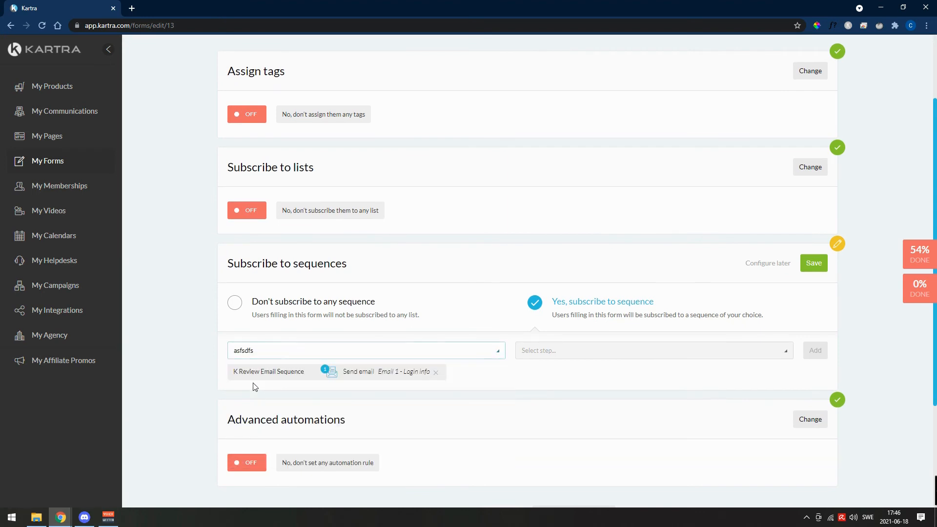
click(436, 373)
click(581, 361)
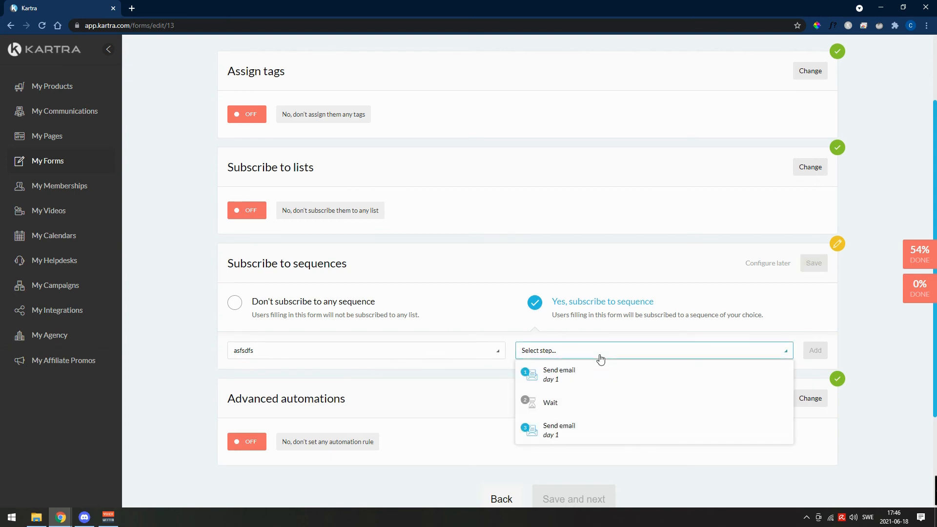
click(581, 376)
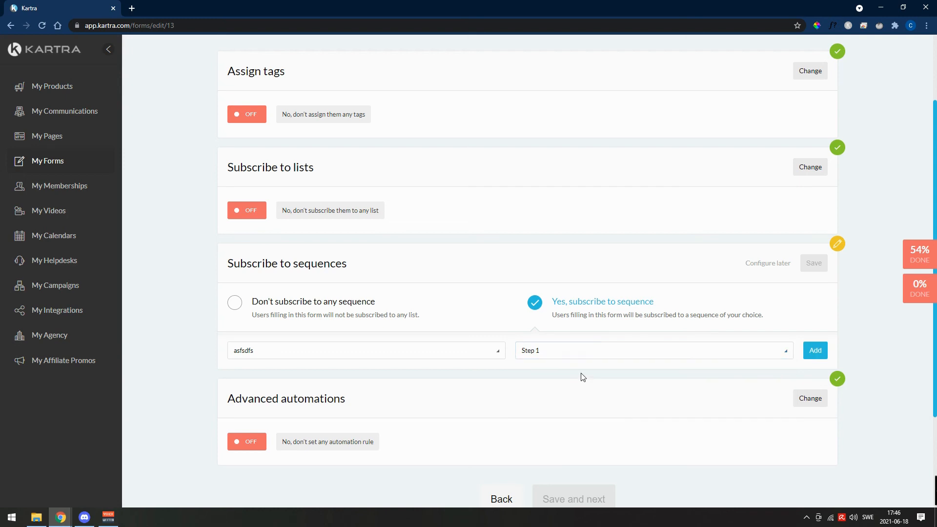
click(813, 352)
- Save the sequence subscription and complete the form, keeping its current design
click(821, 268)
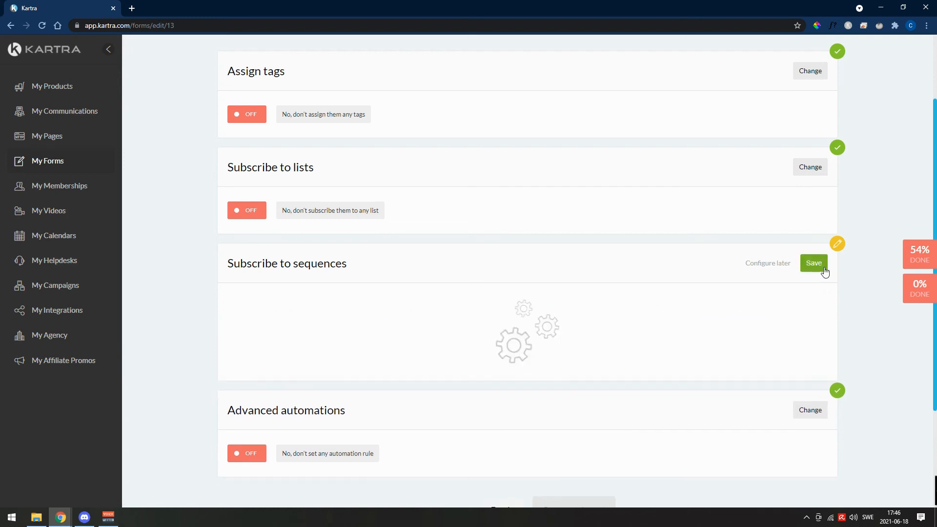
click(609, 460)
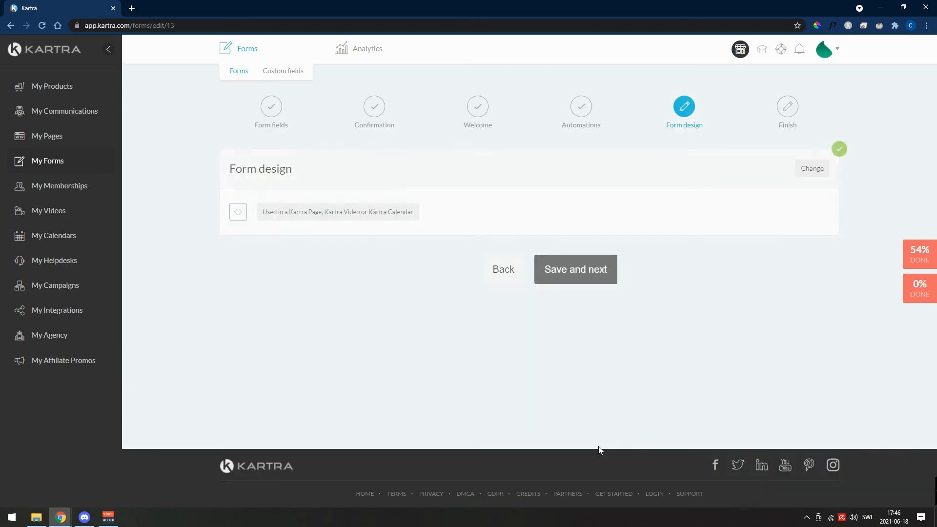
click(581, 275)
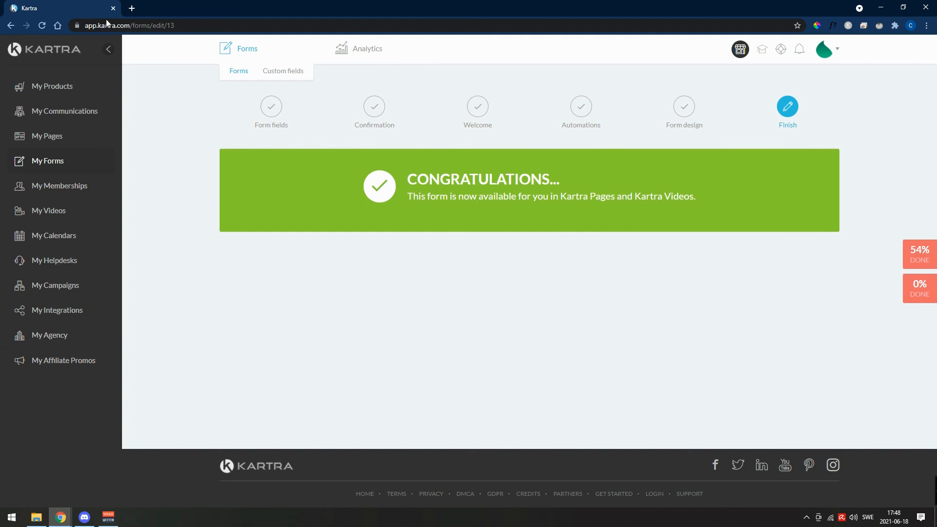
- Open the systeme.io pricing page in a new browser tab
click(131, 7)
text(syst)
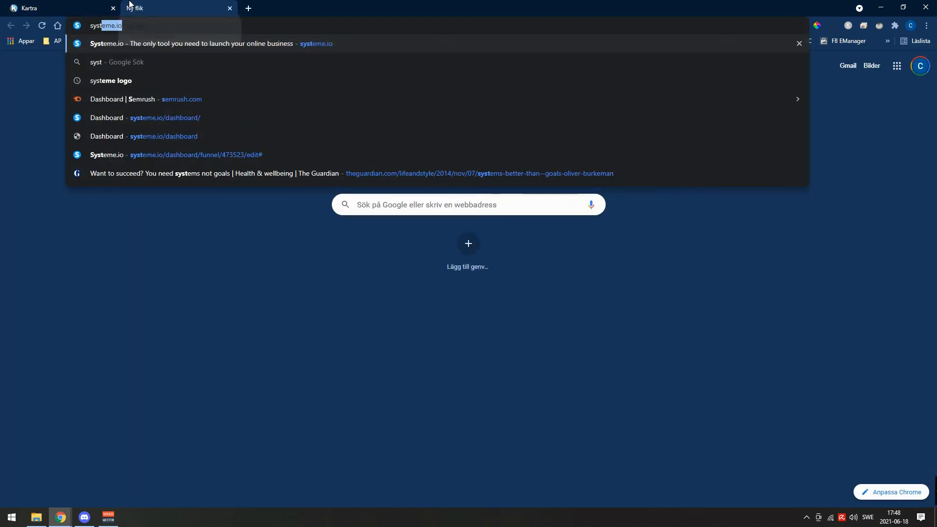
key(Return)
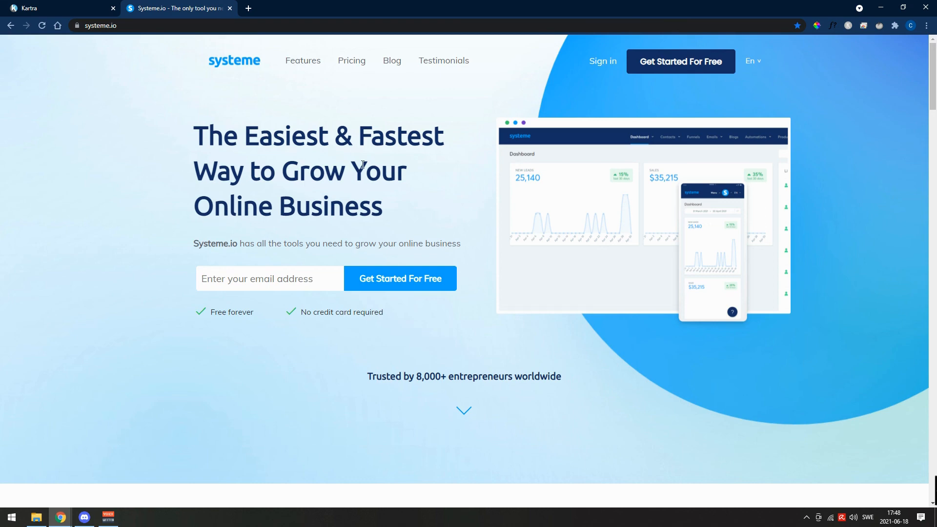
click(357, 64)
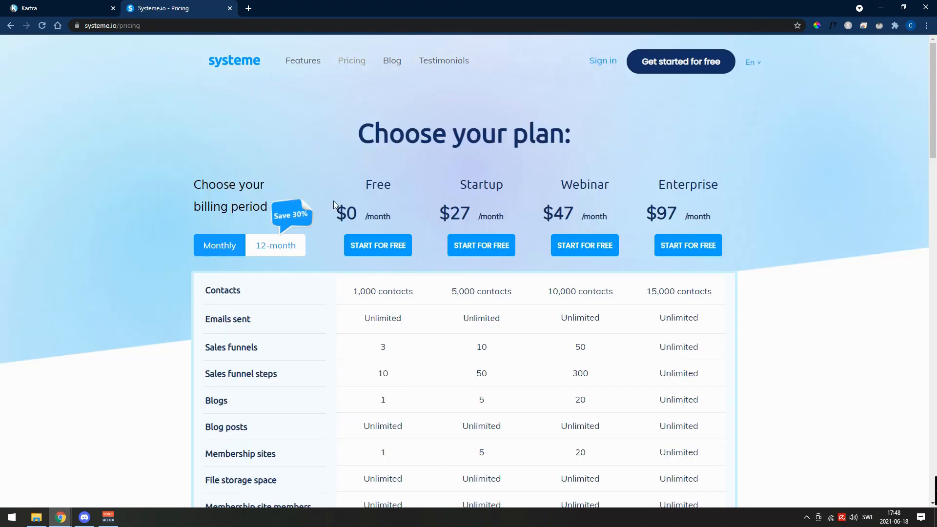
- Compare the limits and features of systeme.io's Free, Startup, Webinar and Enterprise plans
scroll(365, 277, down, 1)
scroll(366, 277, down, 3)
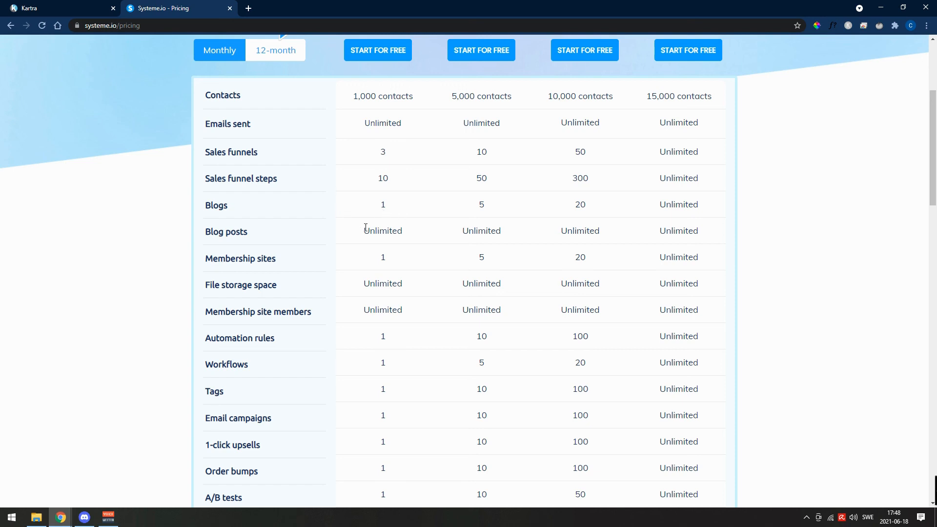
scroll(350, 282, down, 1)
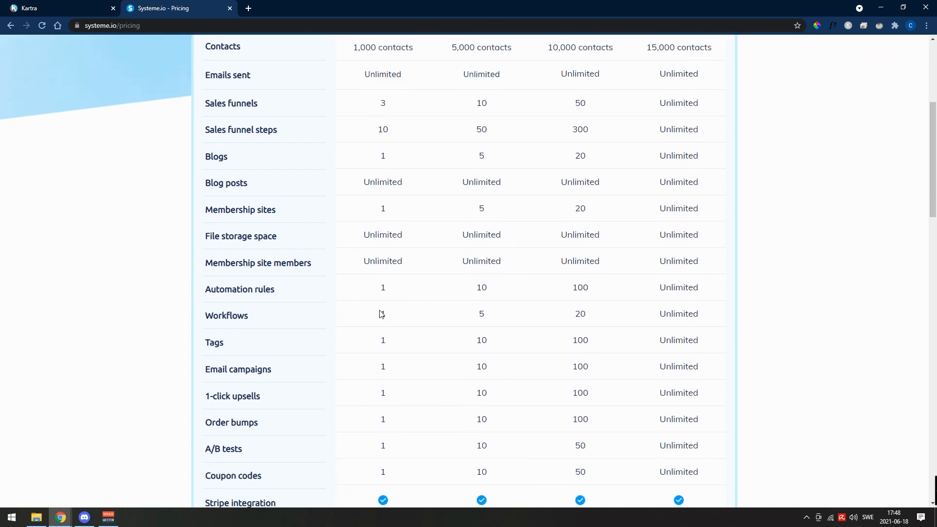
scroll(375, 390, down, 2)
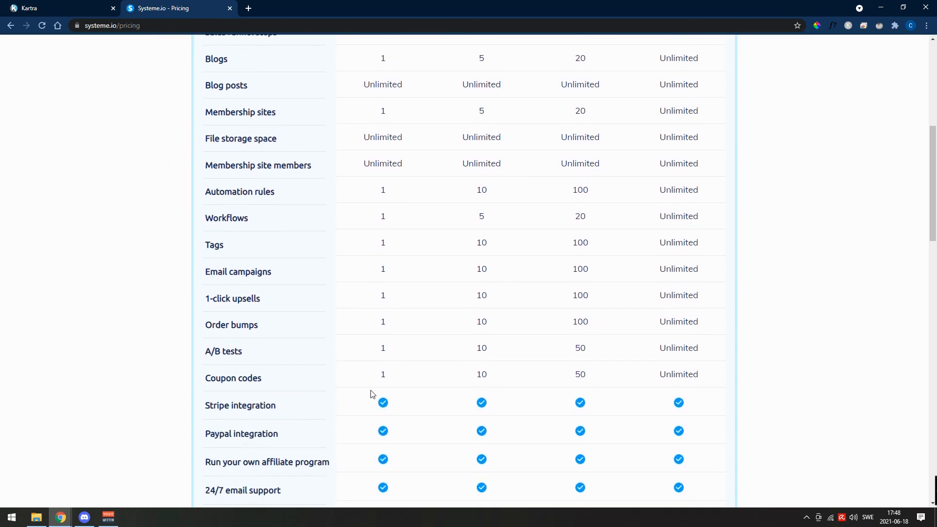
scroll(370, 394, down, 1)
scroll(370, 395, down, 2)
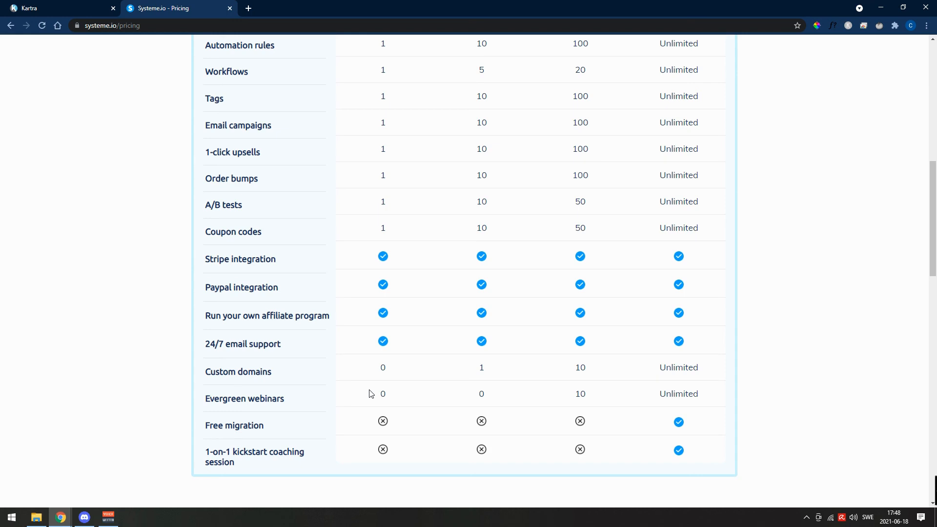
scroll(370, 394, up, 8)
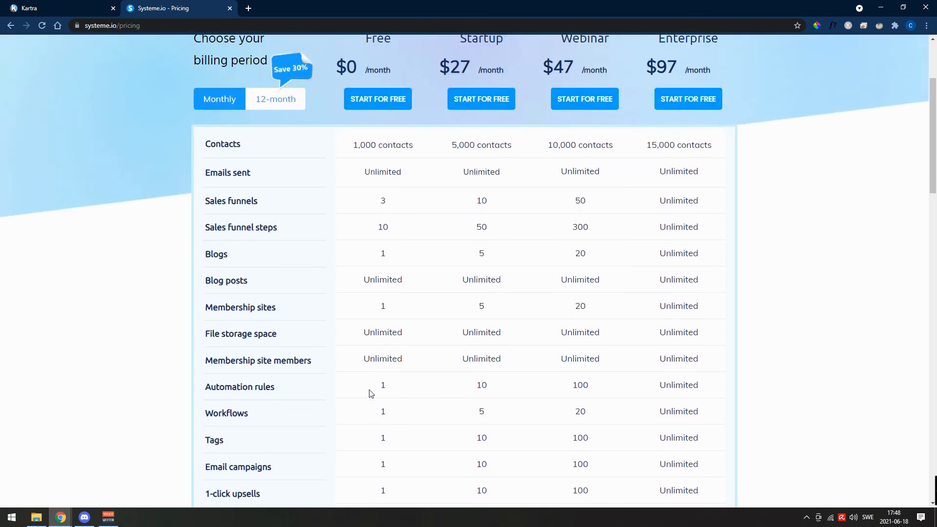
- Sign in to the systeme.io account from the pricing page
scroll(377, 372, up, 1)
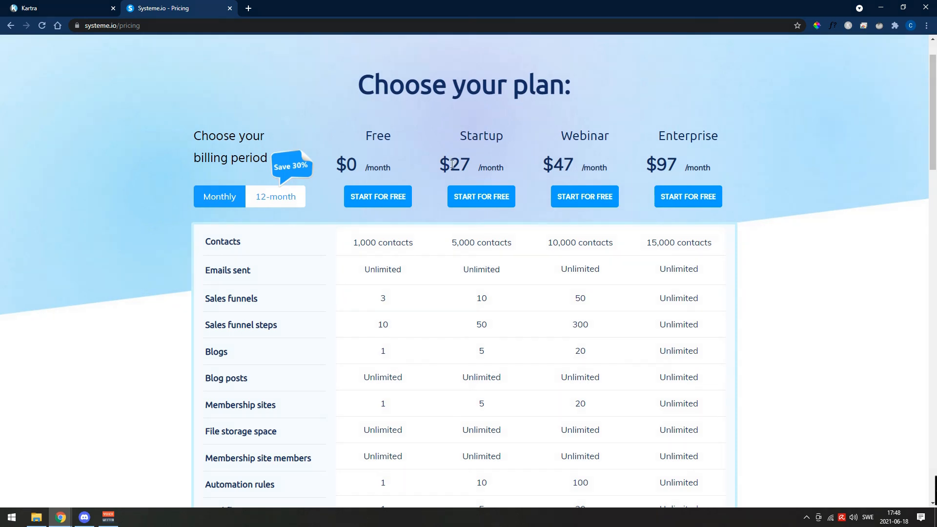
scroll(518, 190, up, 1)
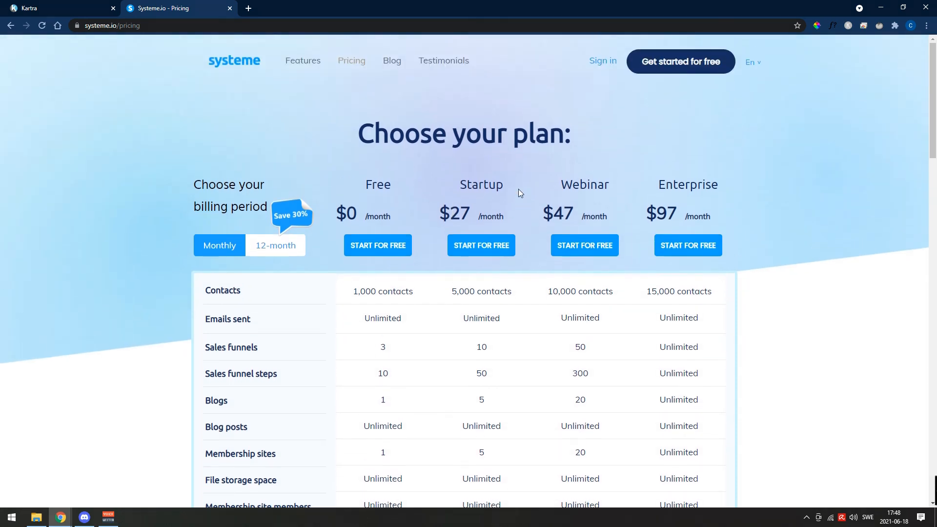
click(604, 63)
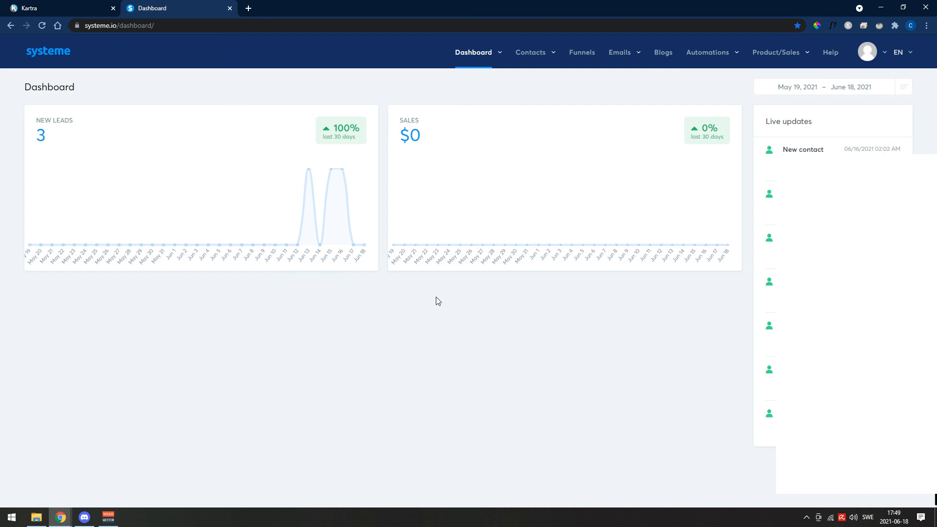
- Look over the dashboard and contacts options, the Funnels list and the email Campaigns list in systeme.io
mouse_move(486, 58)
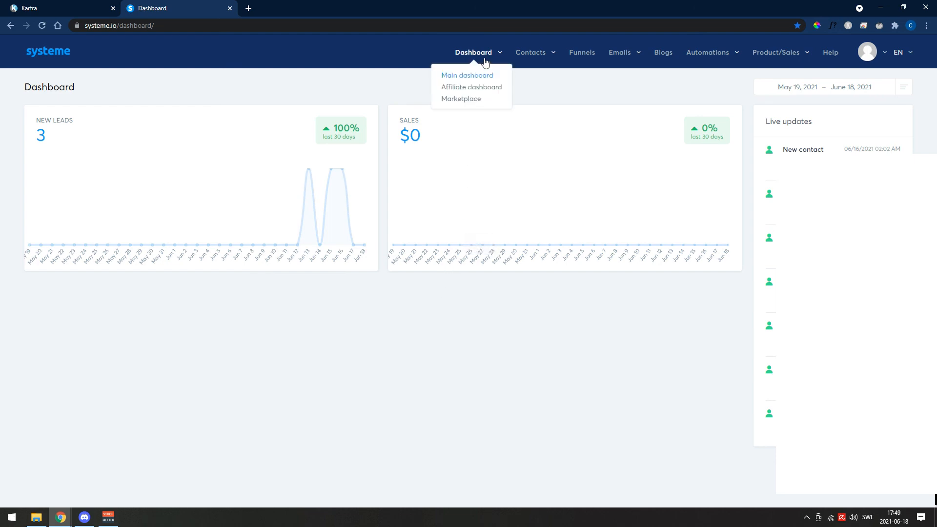
mouse_move(549, 57)
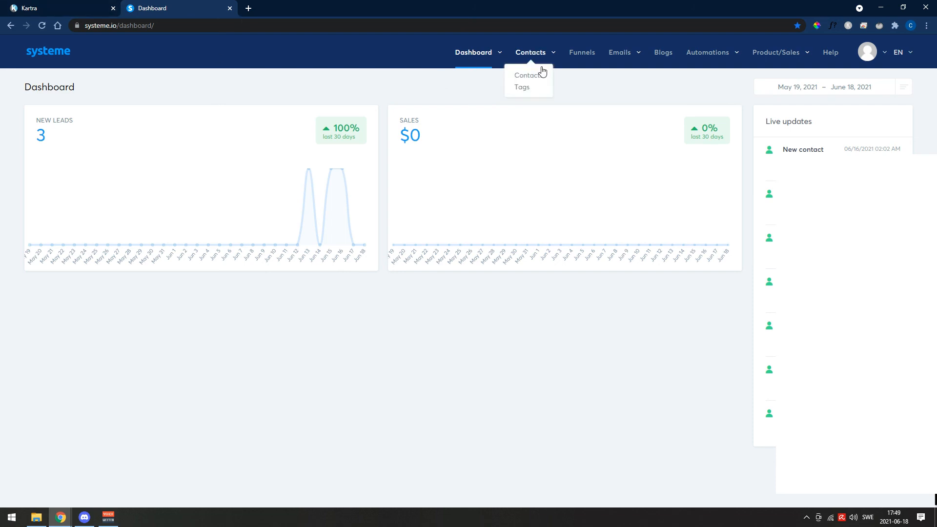
click(580, 53)
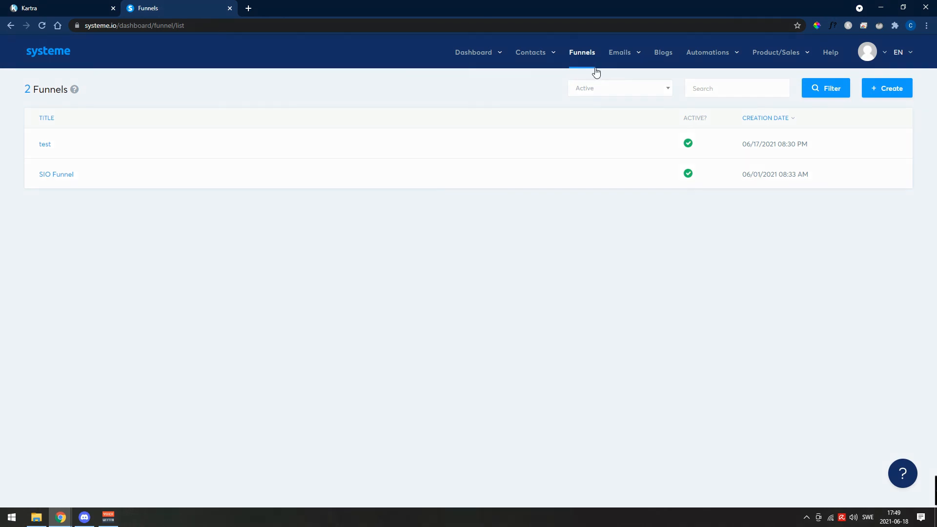
mouse_move(621, 56)
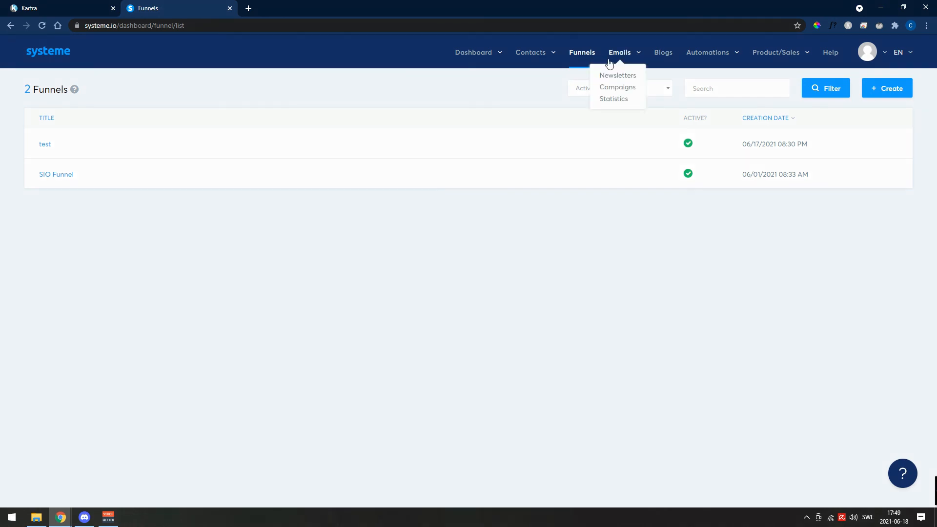
click(629, 92)
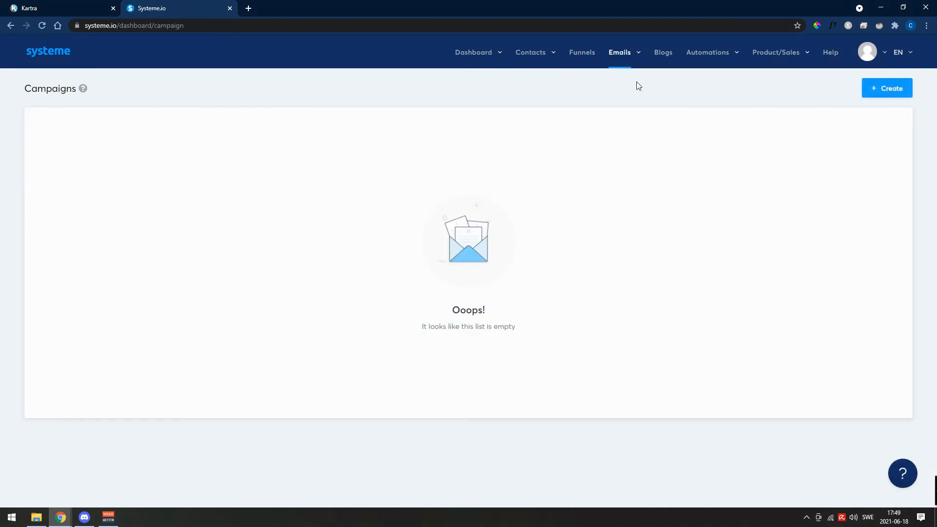
- Review the automation Workflows, the Blogs list and the product and sales options, and return to the main dashboard
mouse_move(703, 61)
click(713, 88)
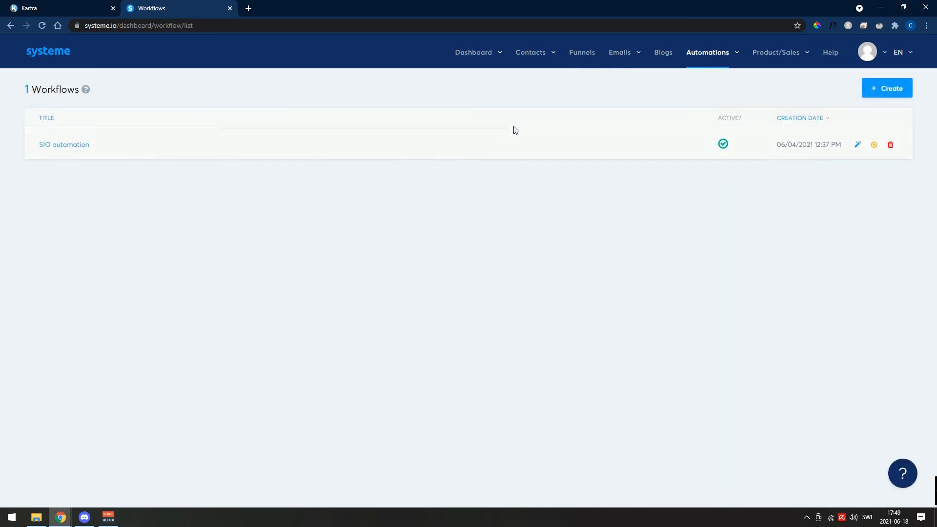
click(663, 62)
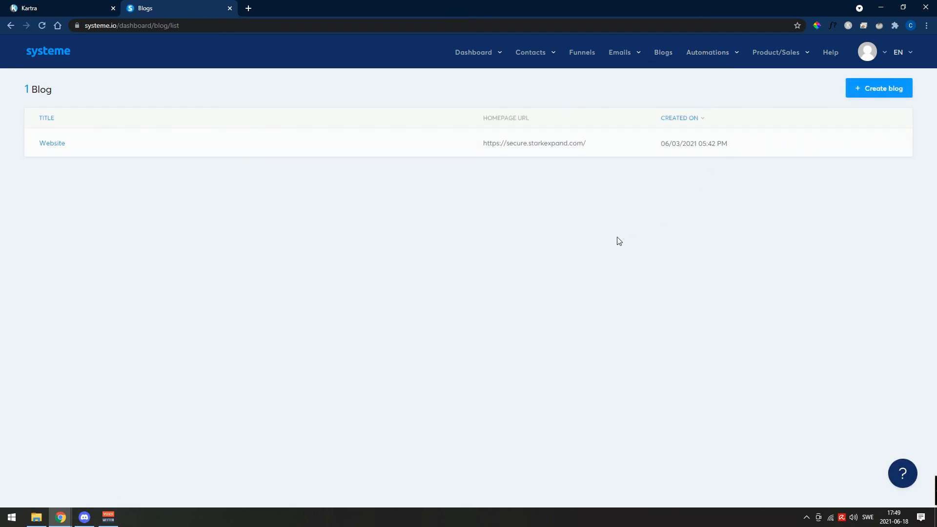
mouse_move(790, 58)
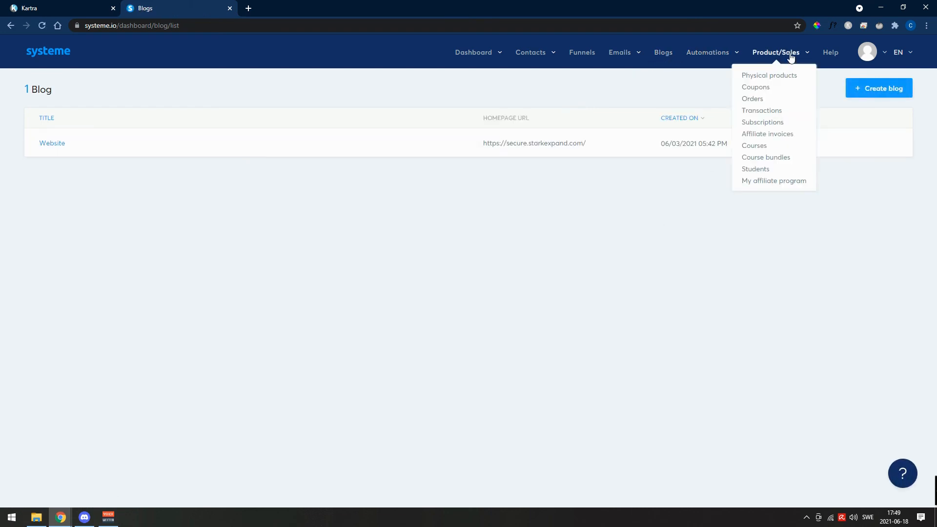
click(480, 76)
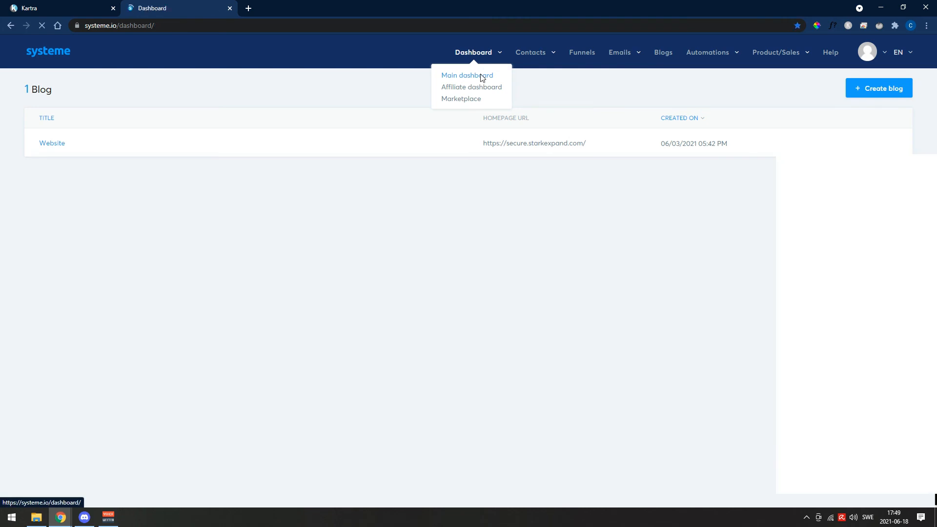